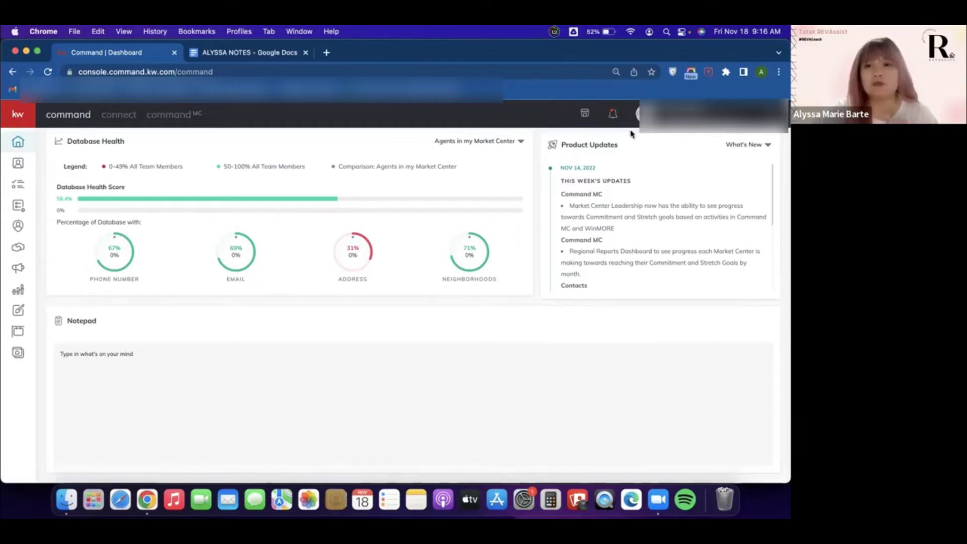
Open the account settings for applications and review which apps are connected and which are not
click(643, 114)
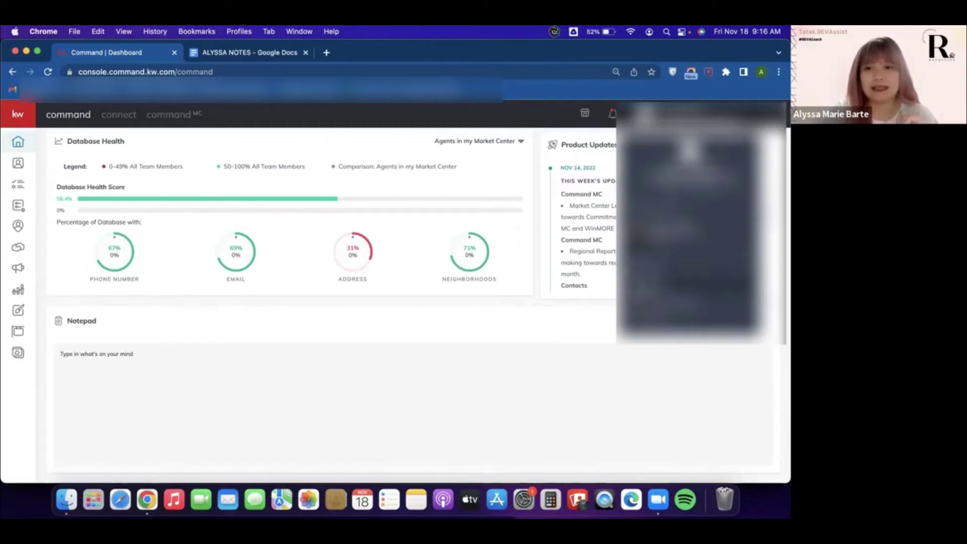
click(655, 284)
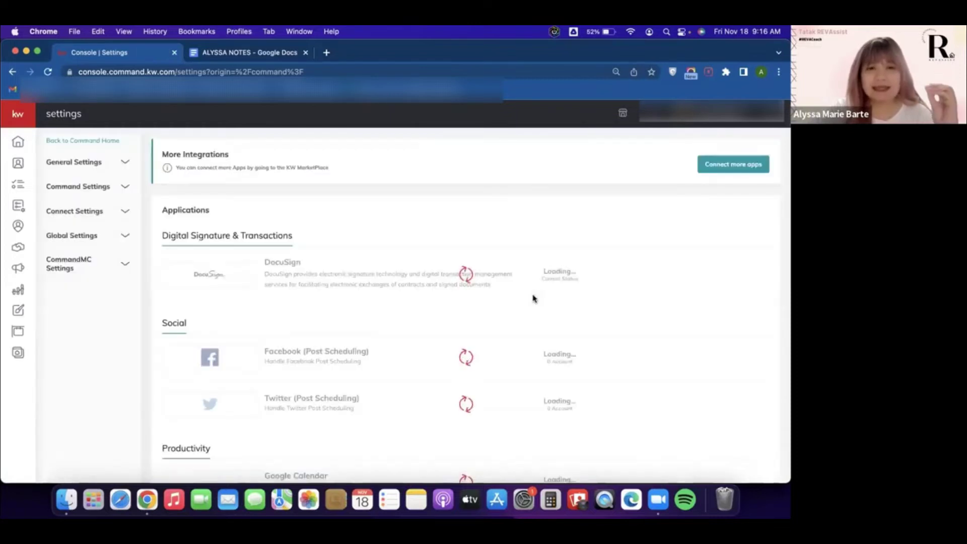
scroll(444, 304, down, 5)
scroll(443, 304, up, 3)
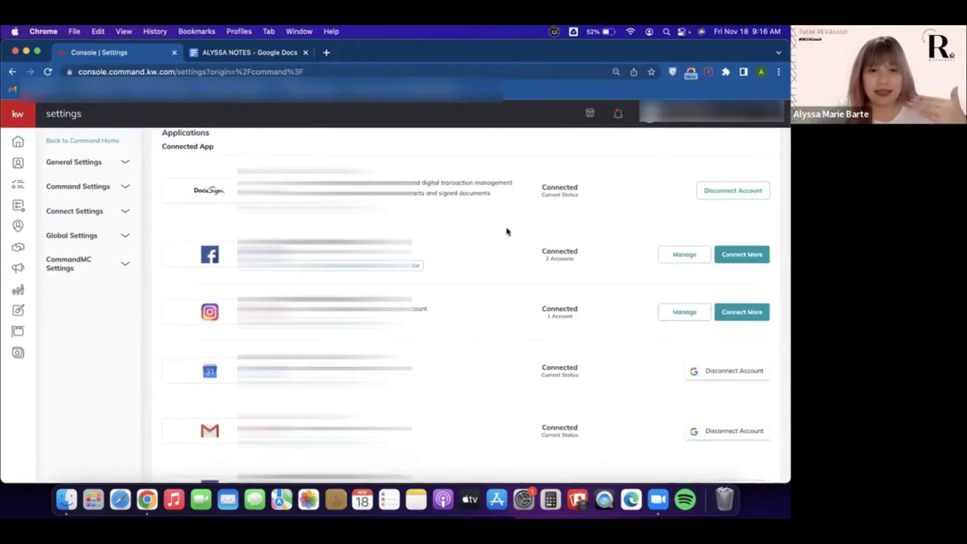
scroll(507, 232, down, 3)
scroll(508, 231, down, 5)
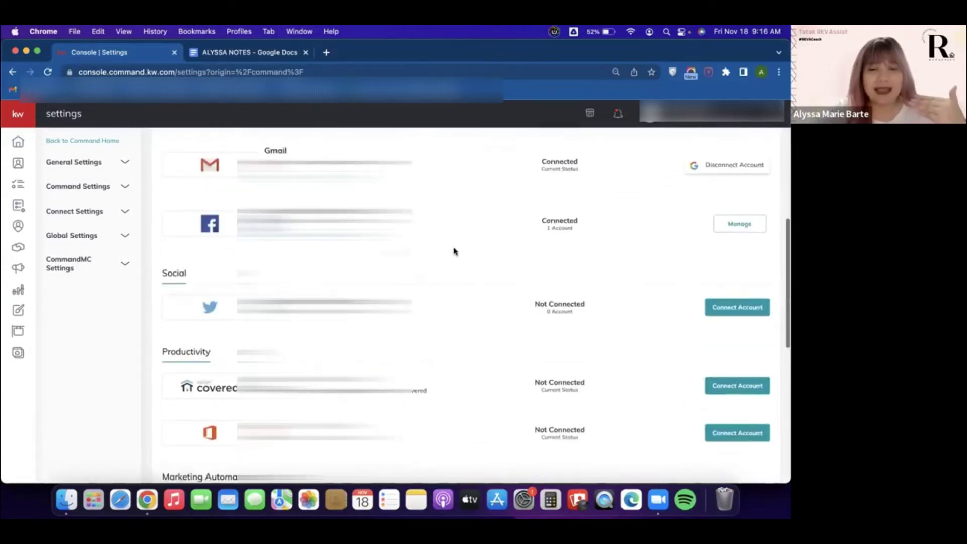
scroll(553, 240, up, 7)
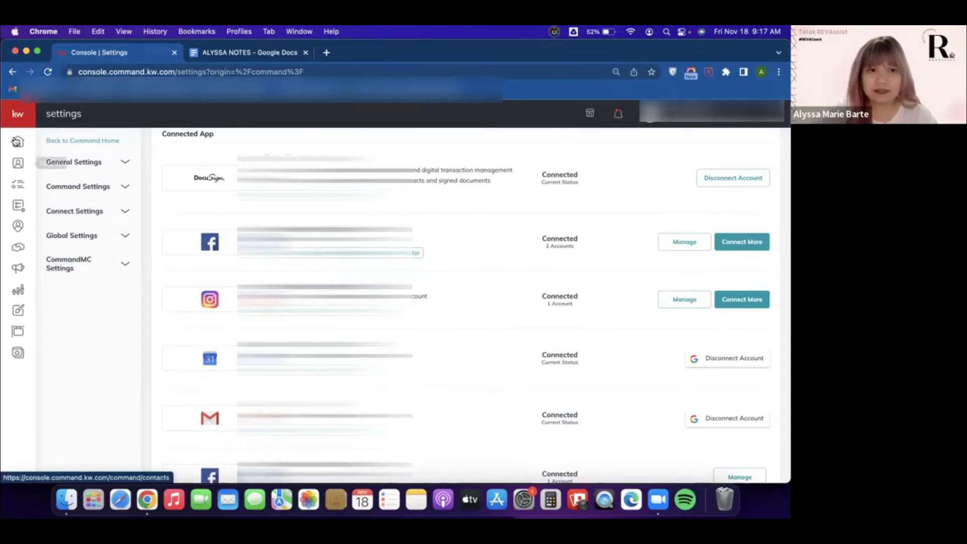
Return to Command and review the existing Paid Ads in Campaigns, including status, duration, costs, leads and goals
click(59, 118)
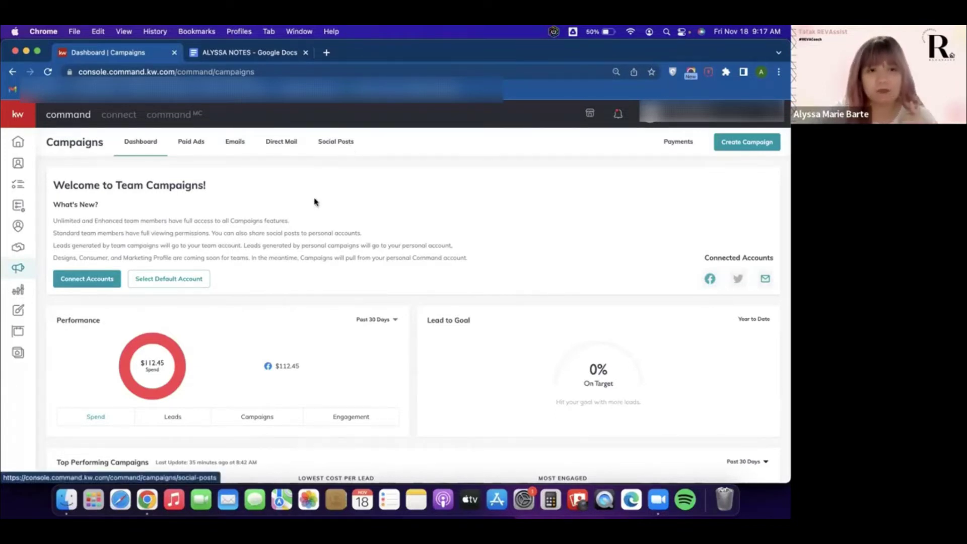
click(194, 143)
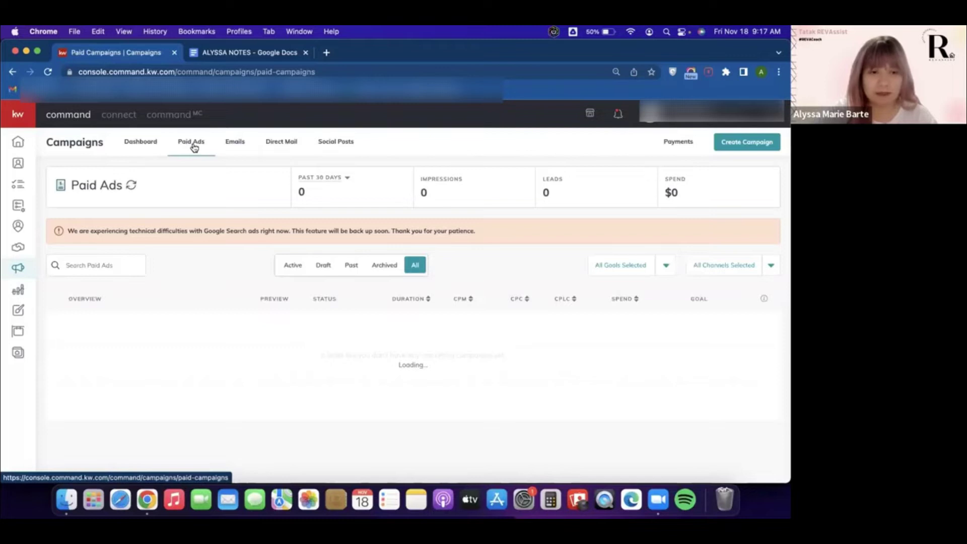
scroll(194, 207, down, 2)
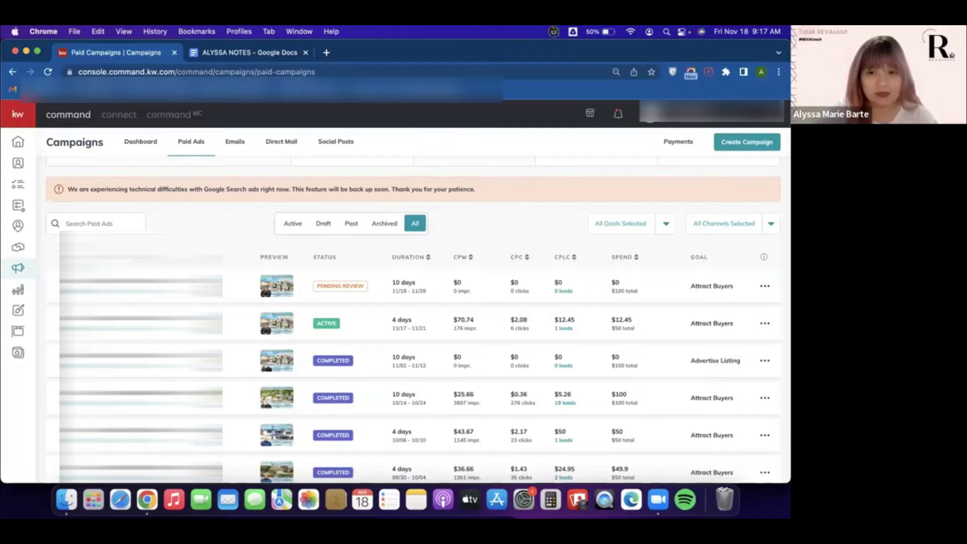
scroll(329, 264, down, 2)
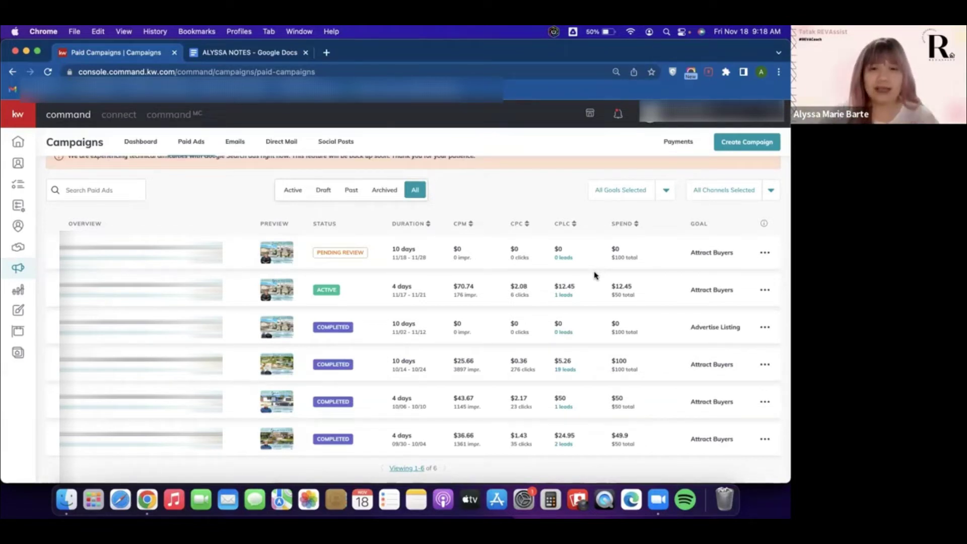
scroll(573, 227, up, 3)
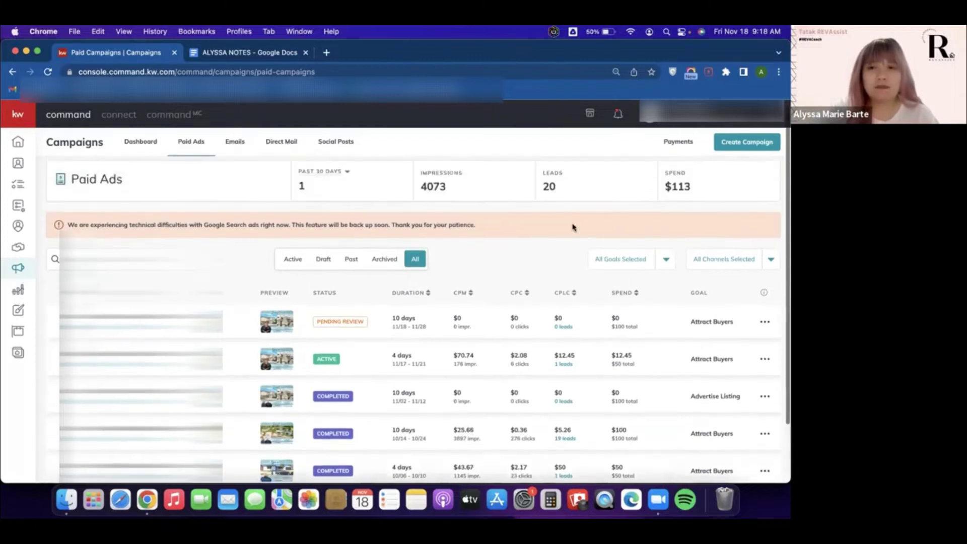
Start a new paid Social Ad campaign and name it with the property address line marked (Duplicate) from the notes document
click(745, 147)
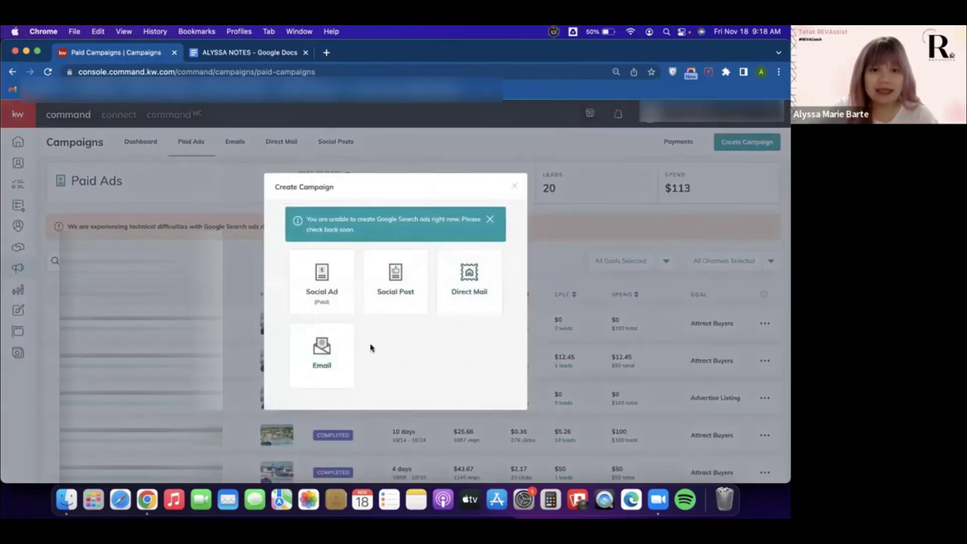
click(318, 292)
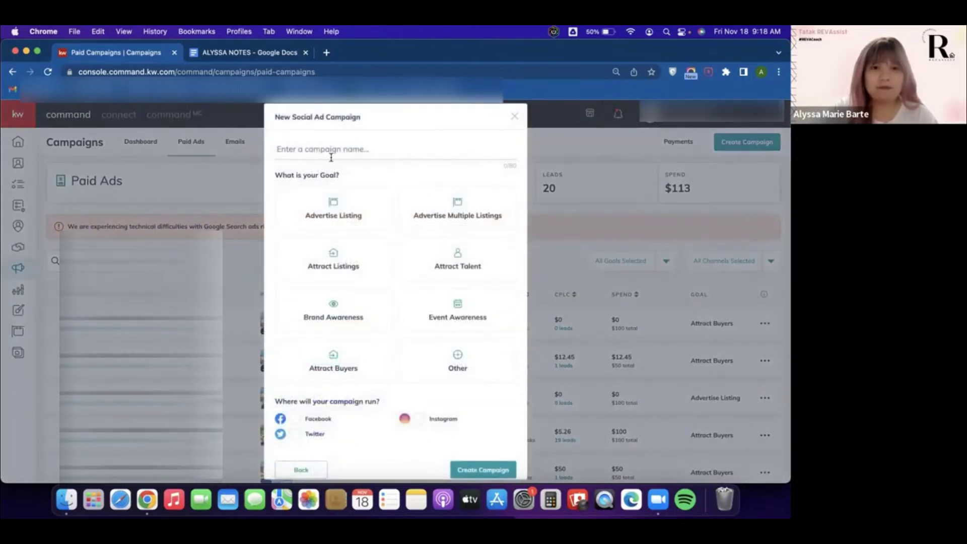
click(366, 149)
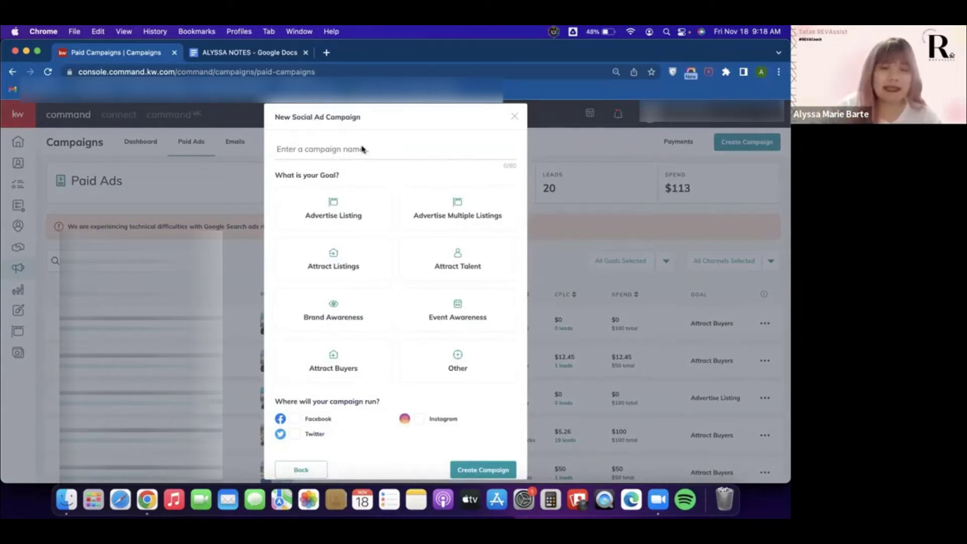
click(268, 53)
drag(238, 204, 381, 204)
key(super+c)
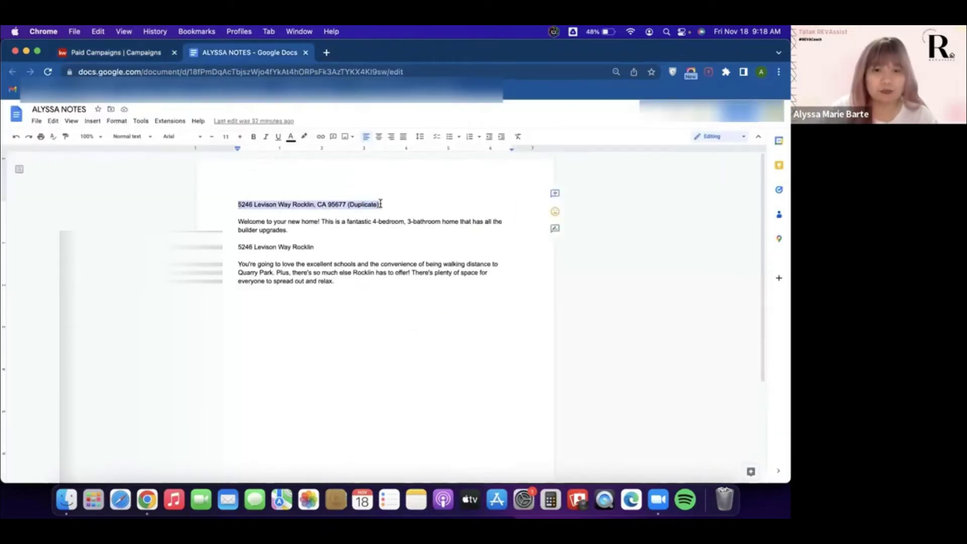
click(150, 56)
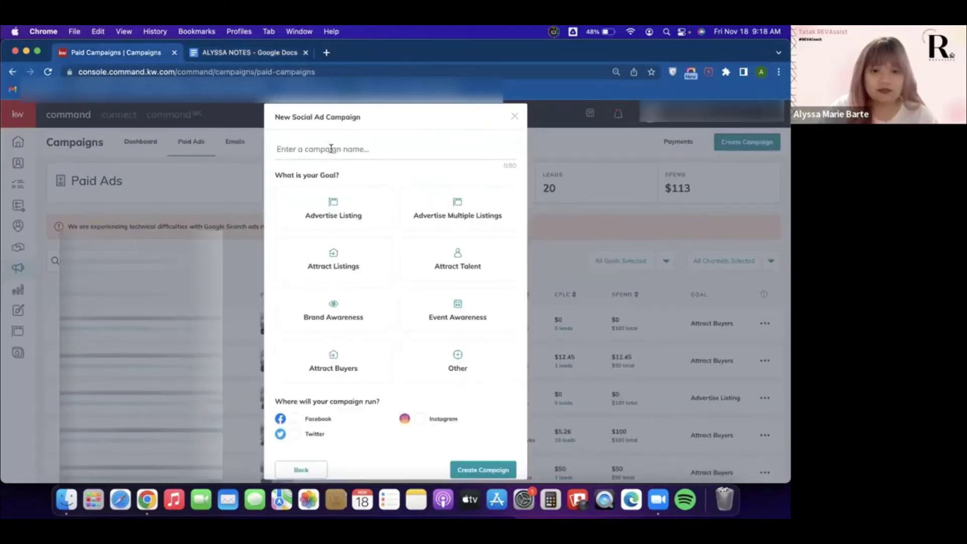
key(super+v)
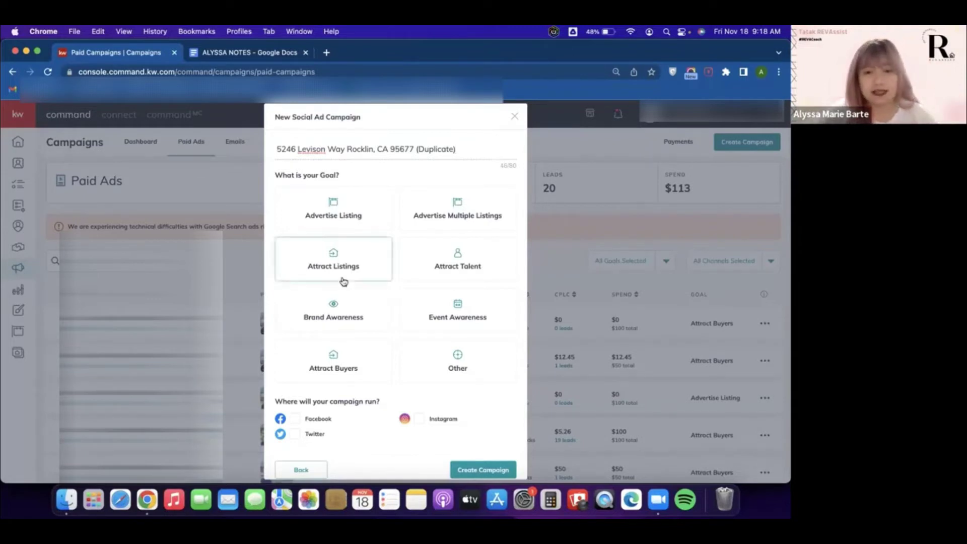
Set the campaign goal to Attract Buyers, choose Facebook as the channel, and create the campaign
click(341, 367)
scroll(339, 368, down, 2)
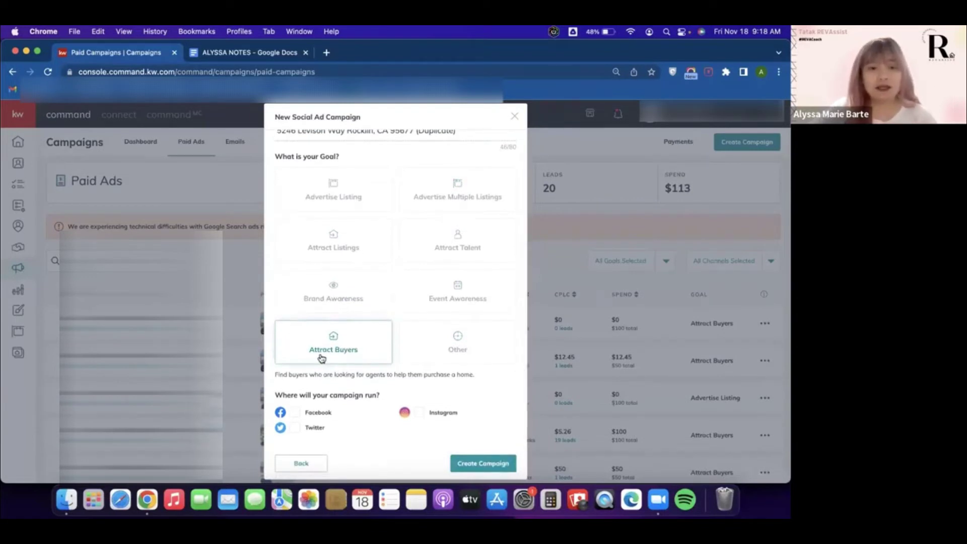
click(295, 412)
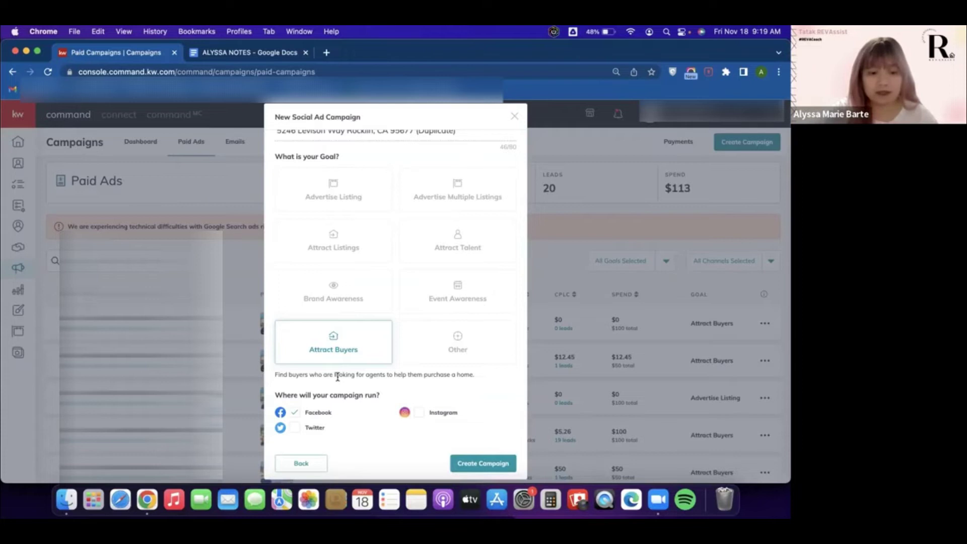
scroll(337, 376, down, 3)
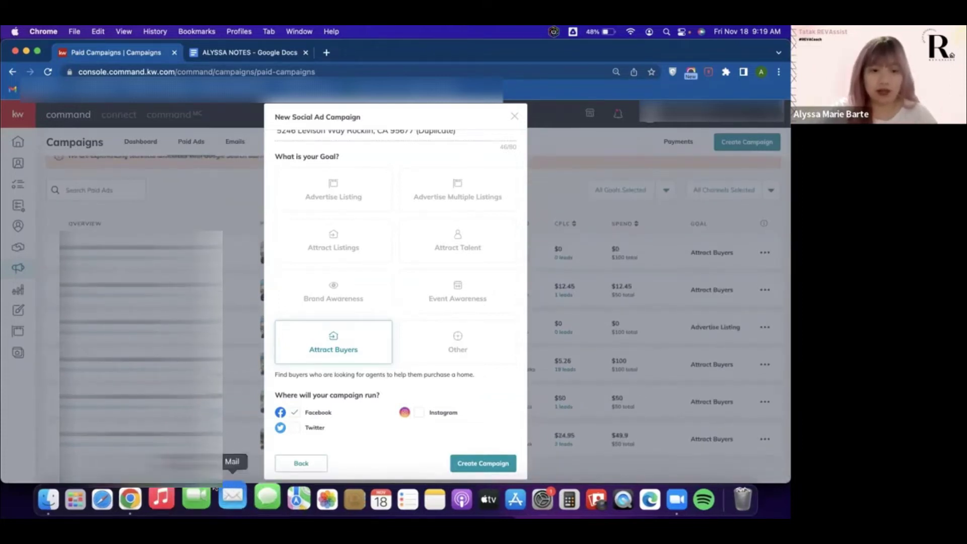
click(476, 463)
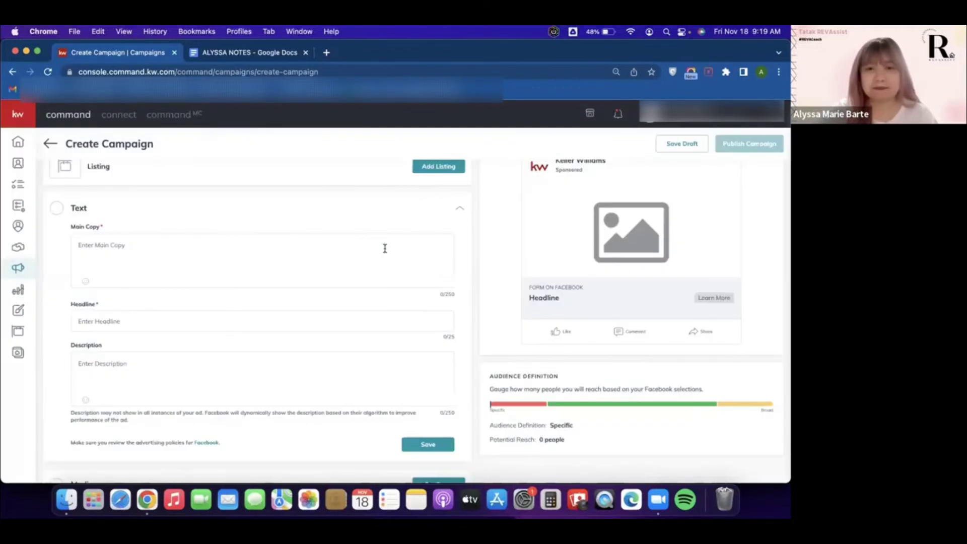
Add the active $640,000 Rocklin listing to the campaign
scroll(385, 249, up, 2)
scroll(385, 251, up, 1)
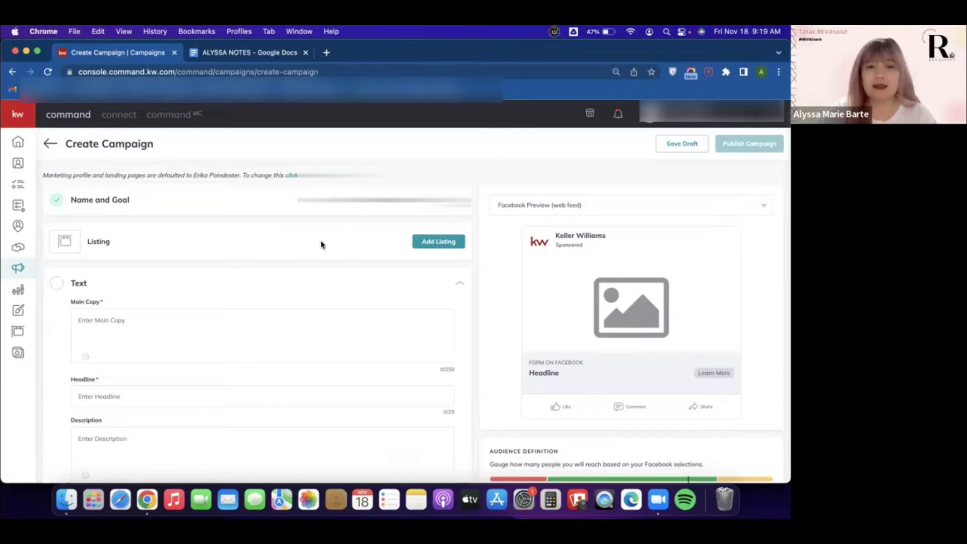
click(448, 243)
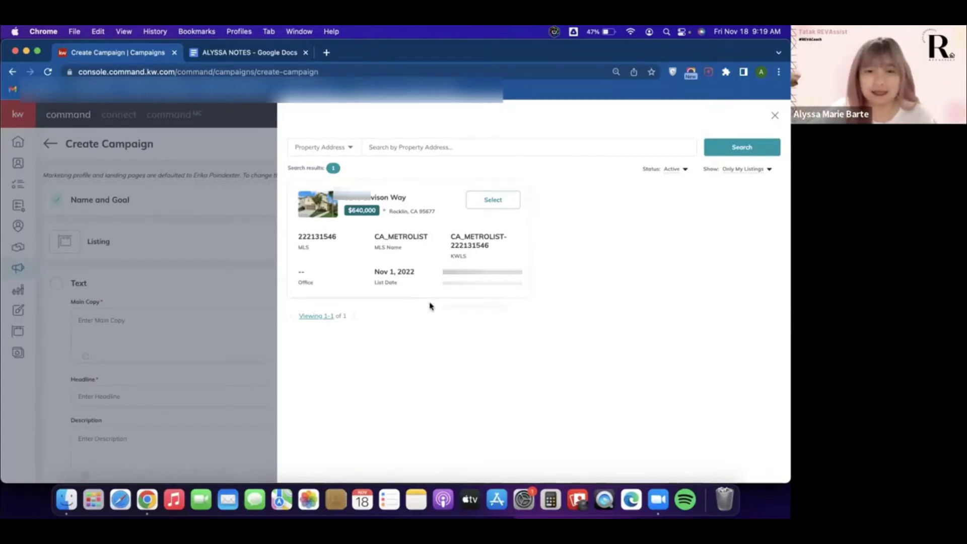
click(351, 147)
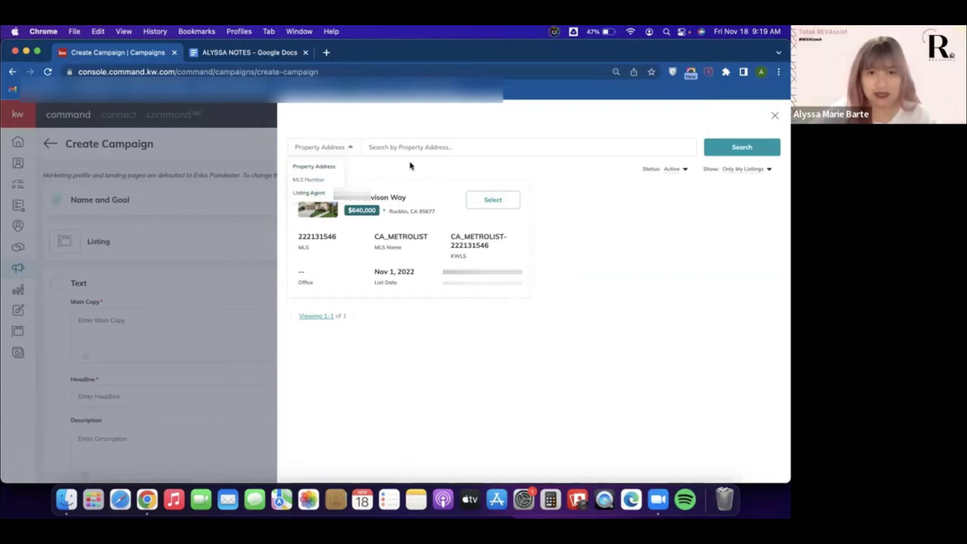
click(499, 206)
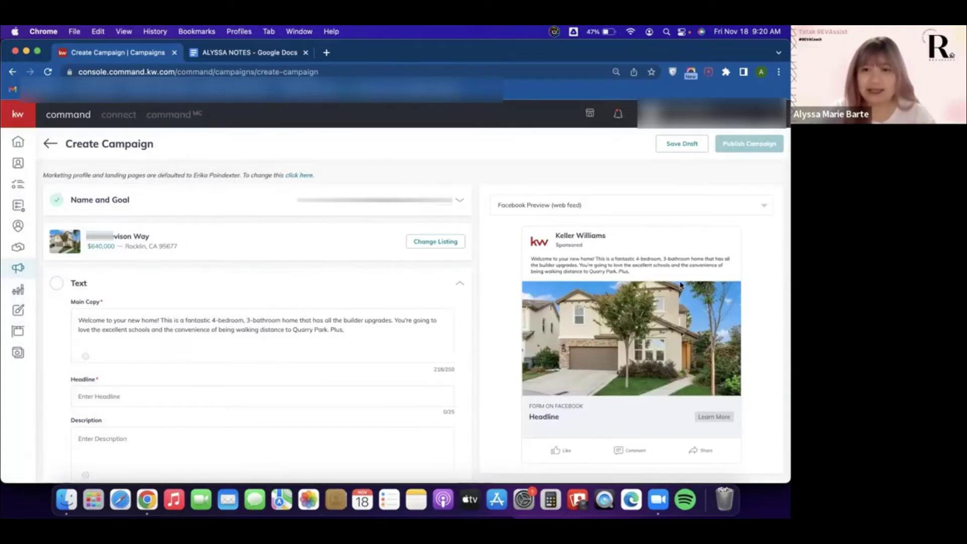
Switch the ad preview to Facebook Preview (mobile)
scroll(499, 294, down, 1)
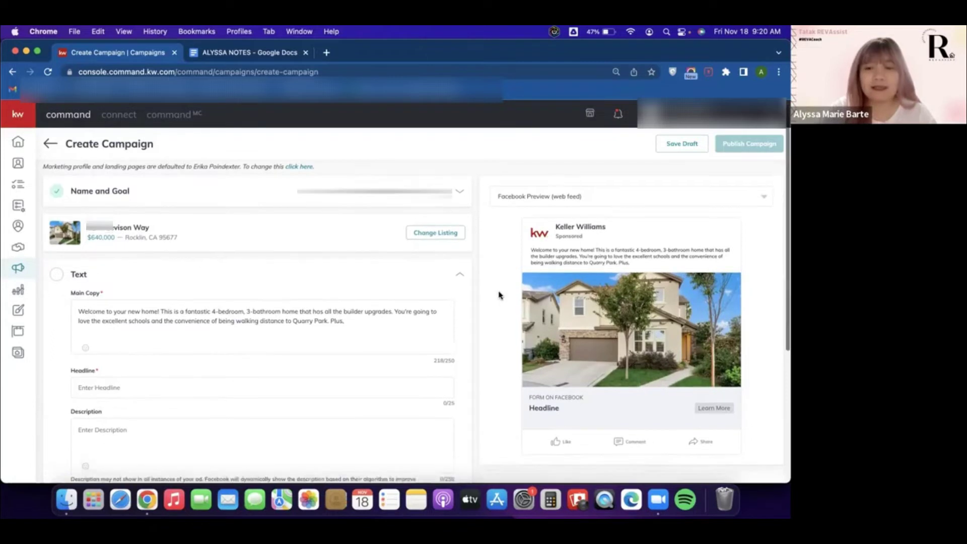
click(605, 195)
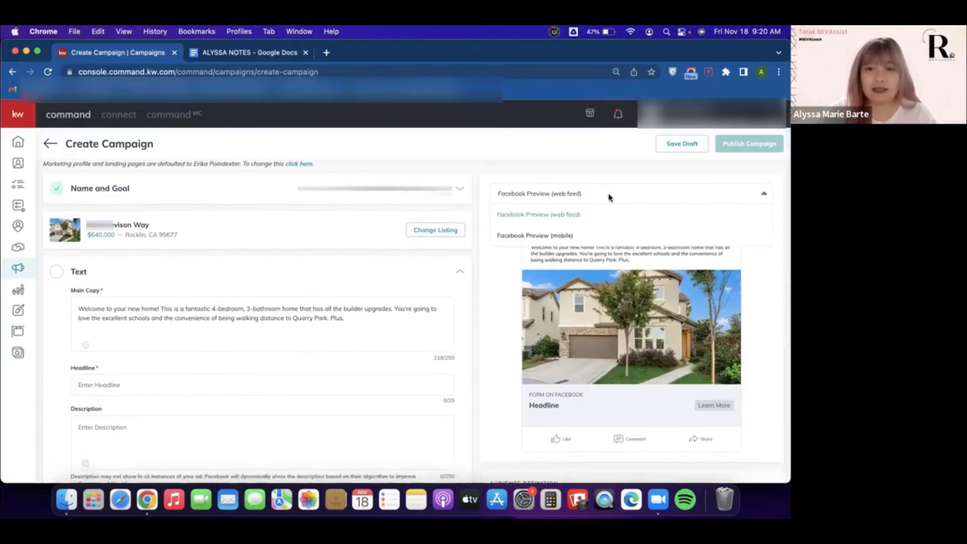
click(595, 236)
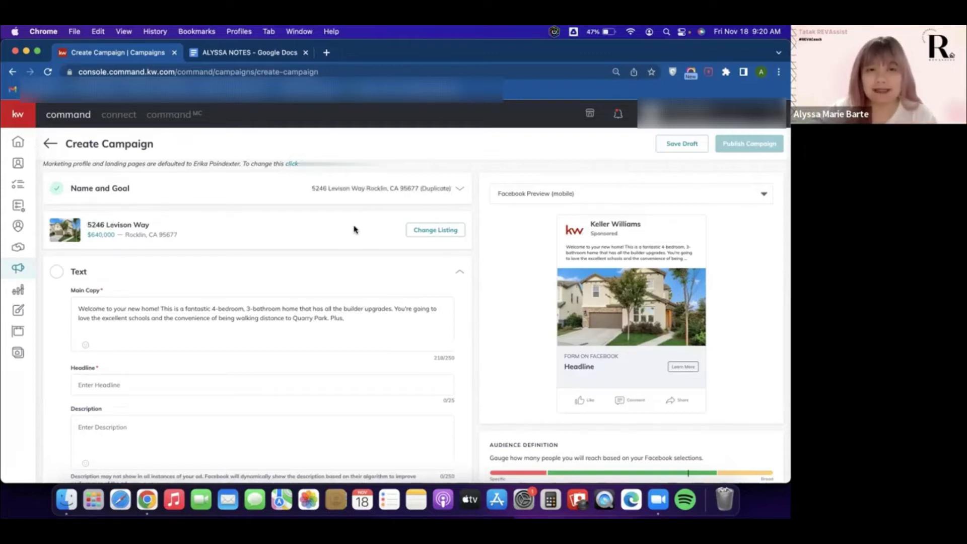
Replace the main copy with "Welcome to your new home! This is a fantastic 4-bedroom, 3-bathroom home that has all the builder upgrades." from the notes document
scroll(264, 257, down, 2)
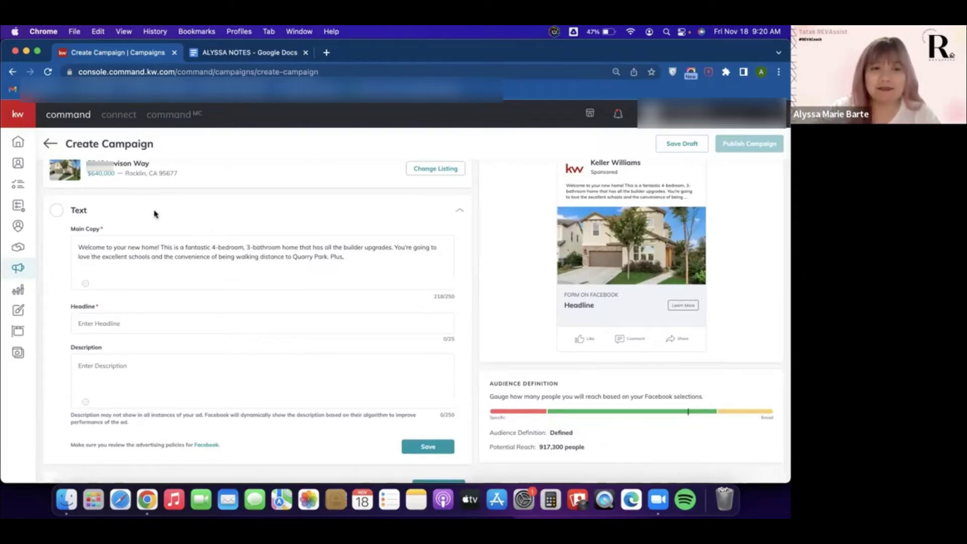
click(262, 52)
drag(237, 221, 293, 230)
key(super+c)
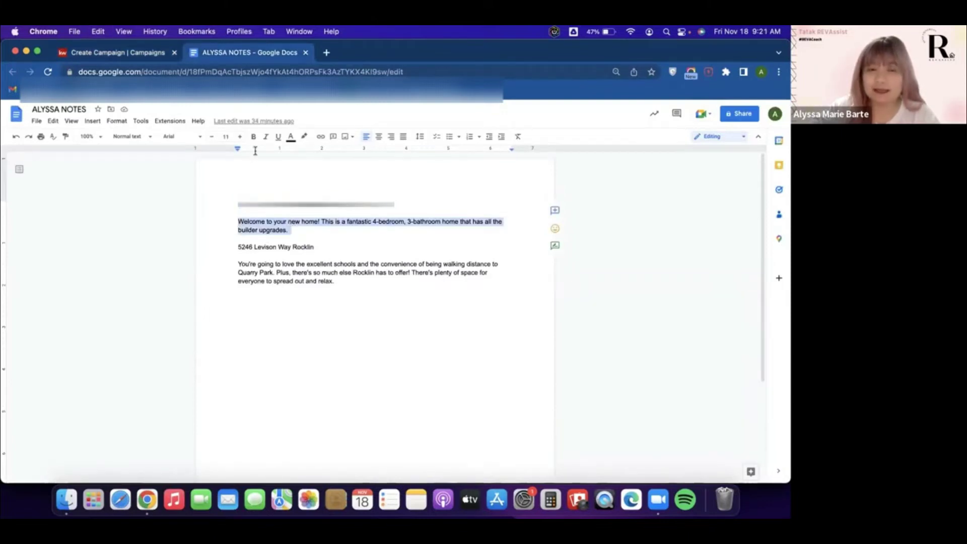
click(151, 53)
click(132, 254)
key(super+a)
key(super+v)
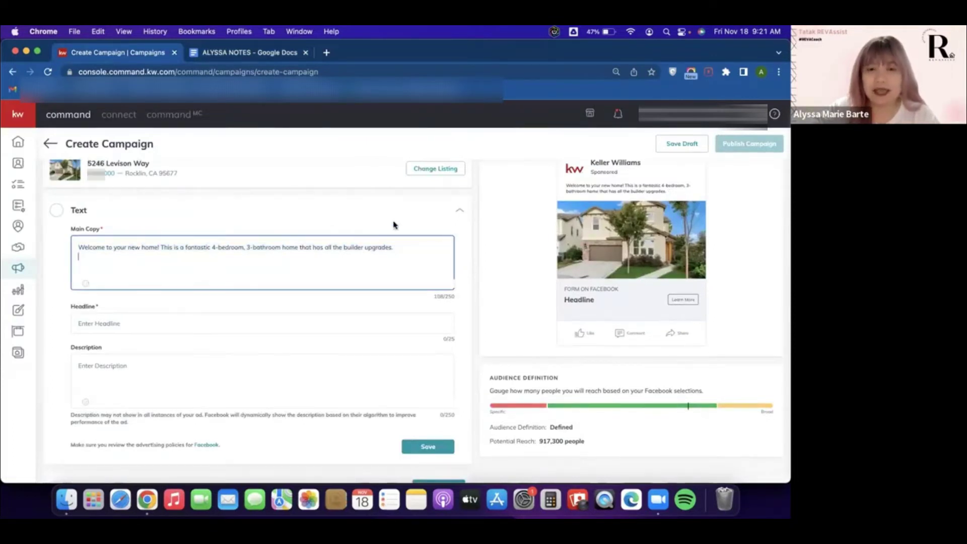
scroll(394, 226, up, 1)
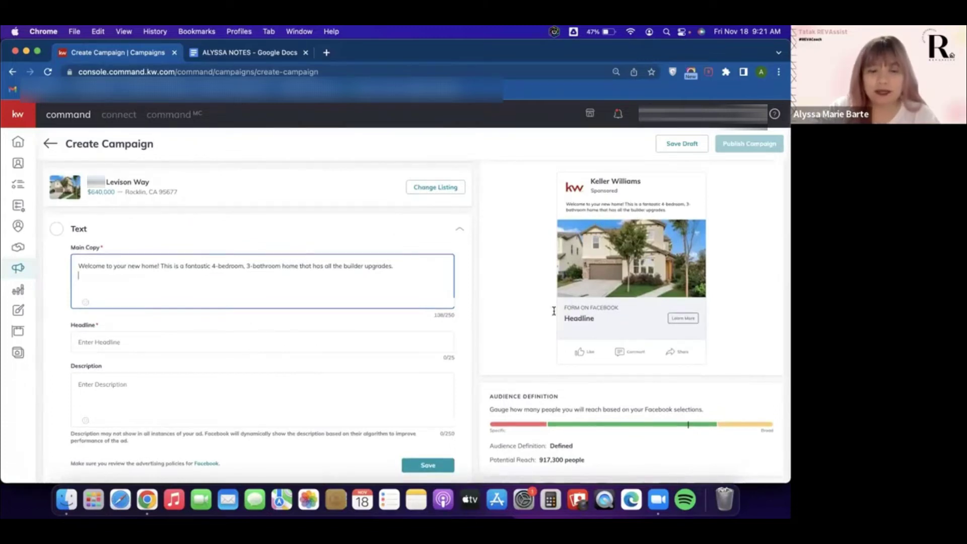
Fill in the ad's headline with the short property address line copied from the notes document
click(236, 53)
drag(237, 247, 313, 246)
key(super+c)
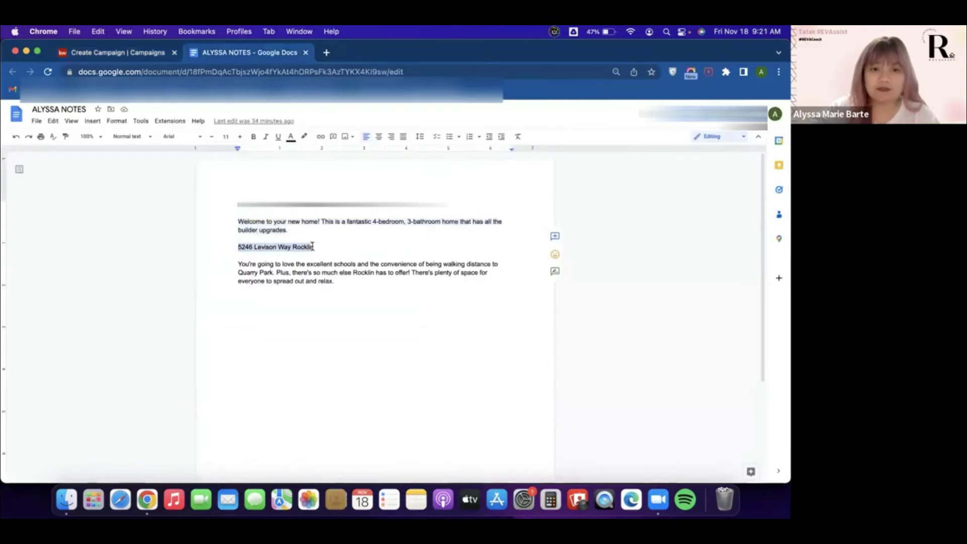
click(148, 53)
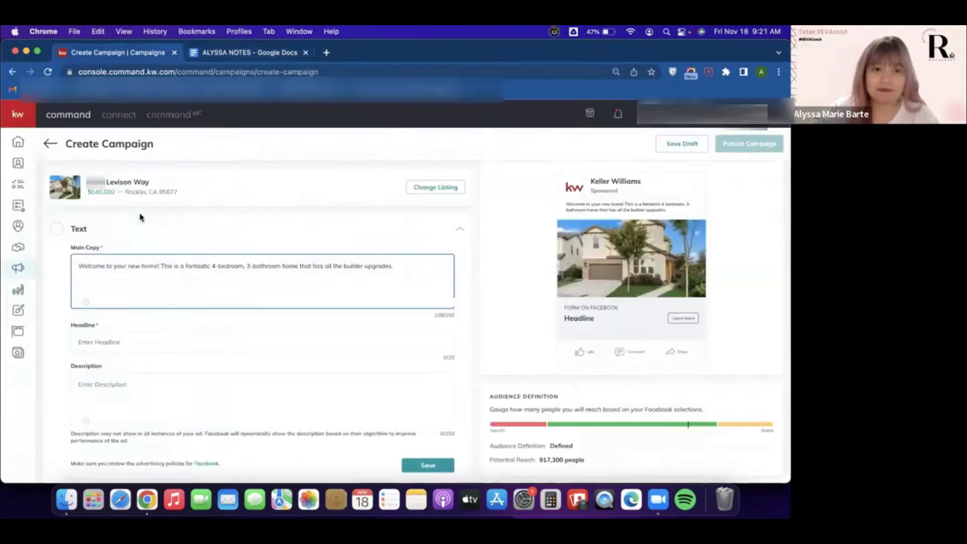
click(106, 343)
key(super+v)
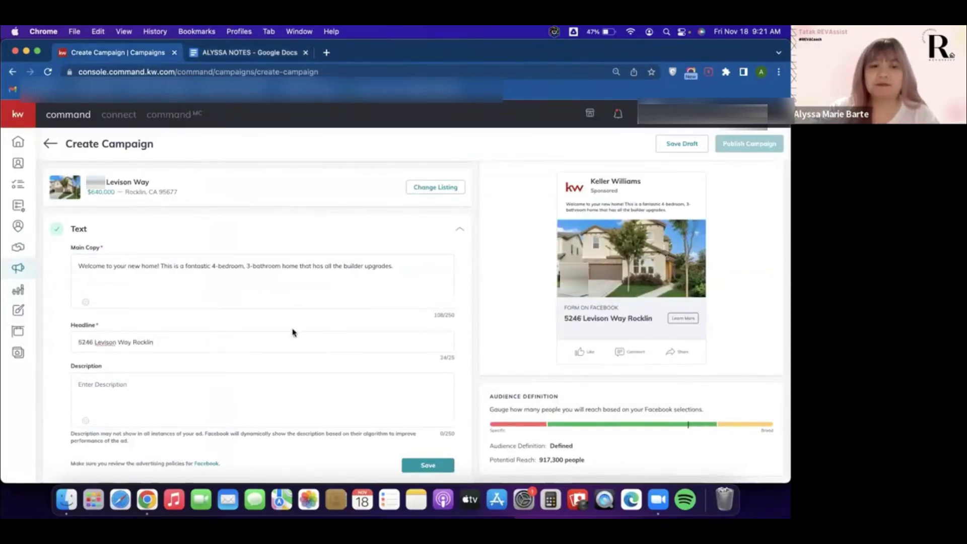
scroll(292, 330, down, 2)
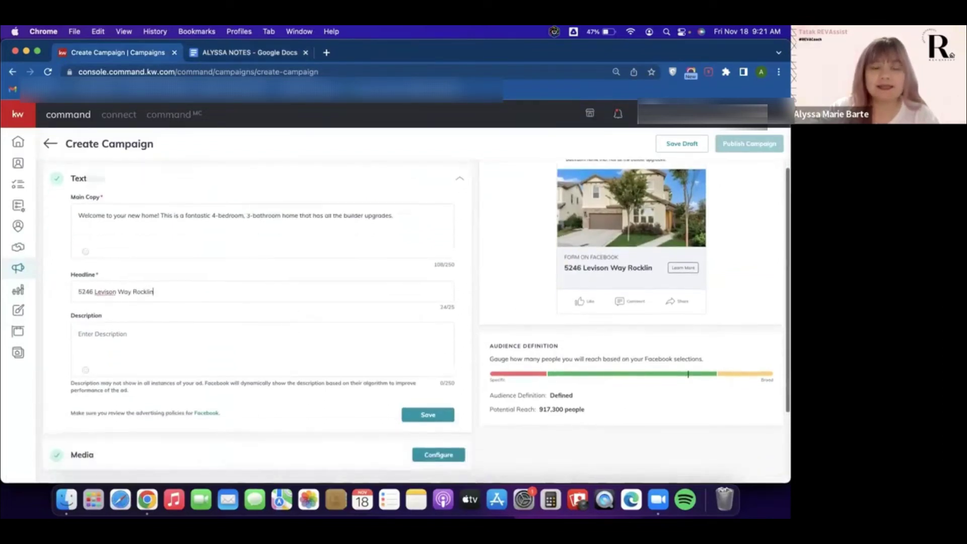
Fill in the ad's description with the paragraph starting "You're going to love the excellent schools" from the notes document, without the trailing blank line
click(254, 53)
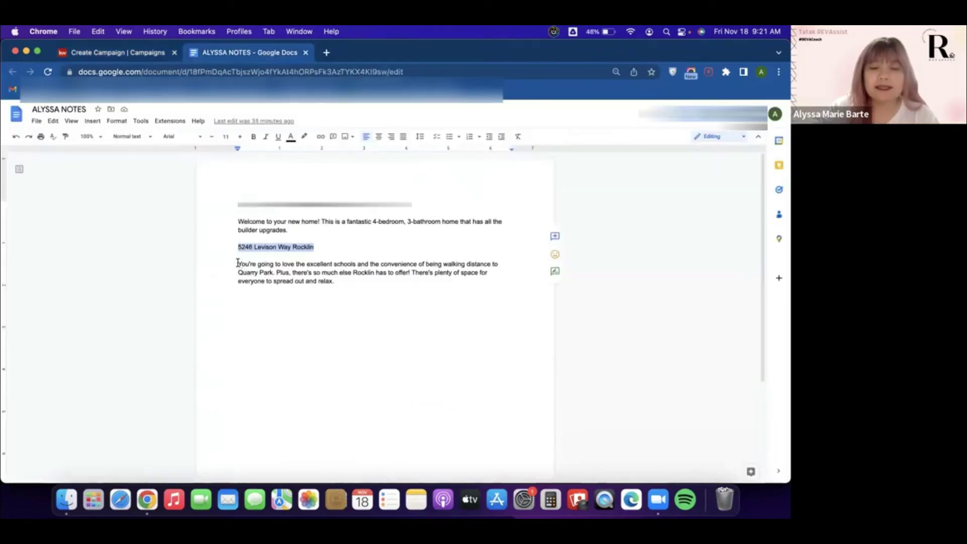
drag(237, 263, 337, 281)
key(super+c)
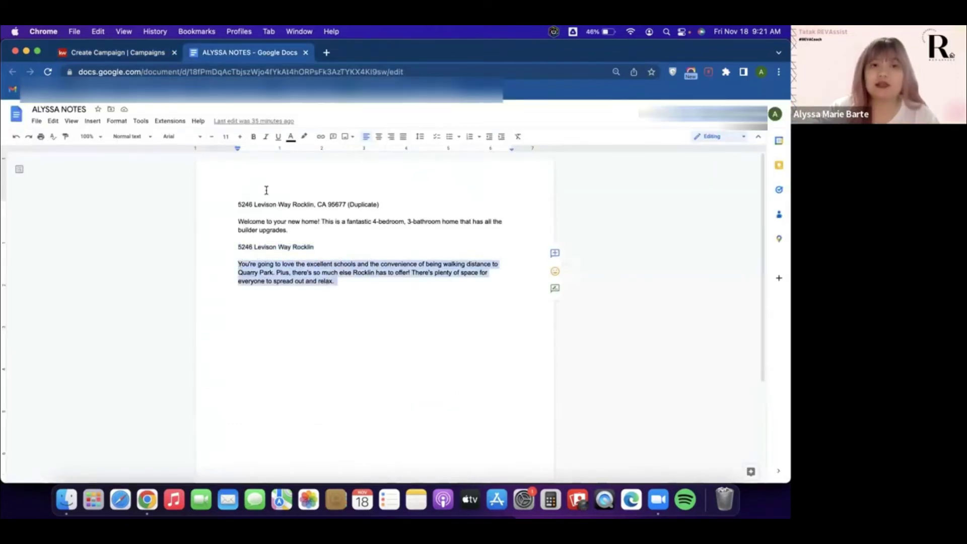
click(155, 52)
click(127, 344)
key(super+v)
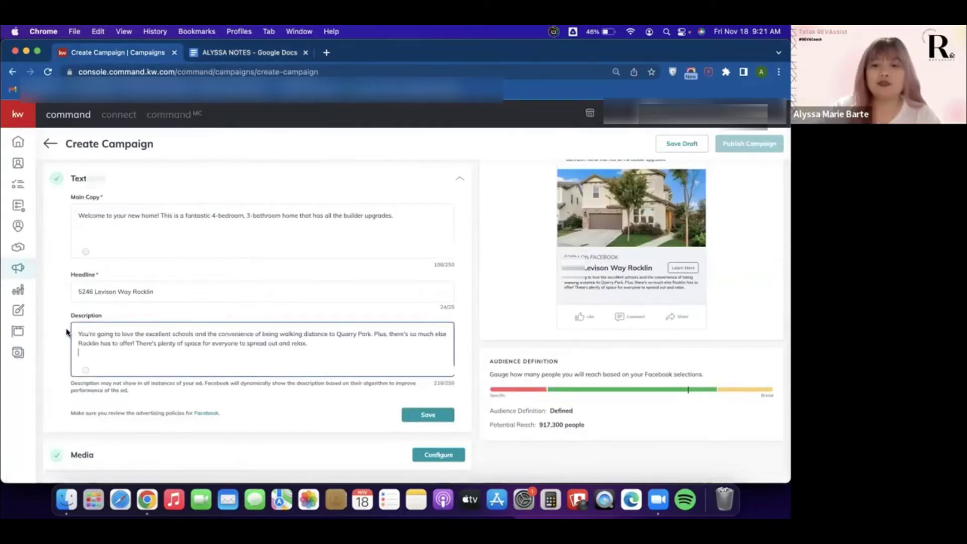
key(BackSpace)
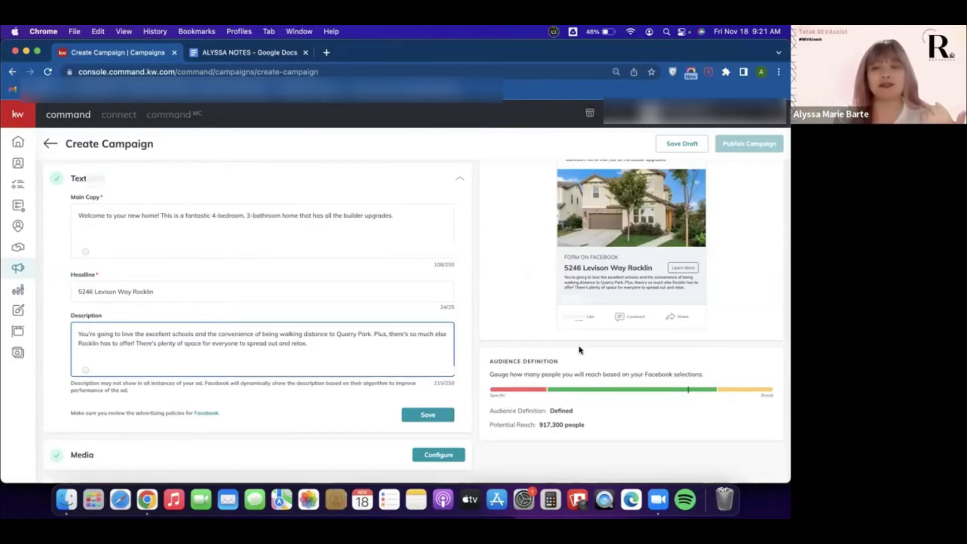
Review the ad's text in the preview and save the text section
scroll(542, 288, up, 3)
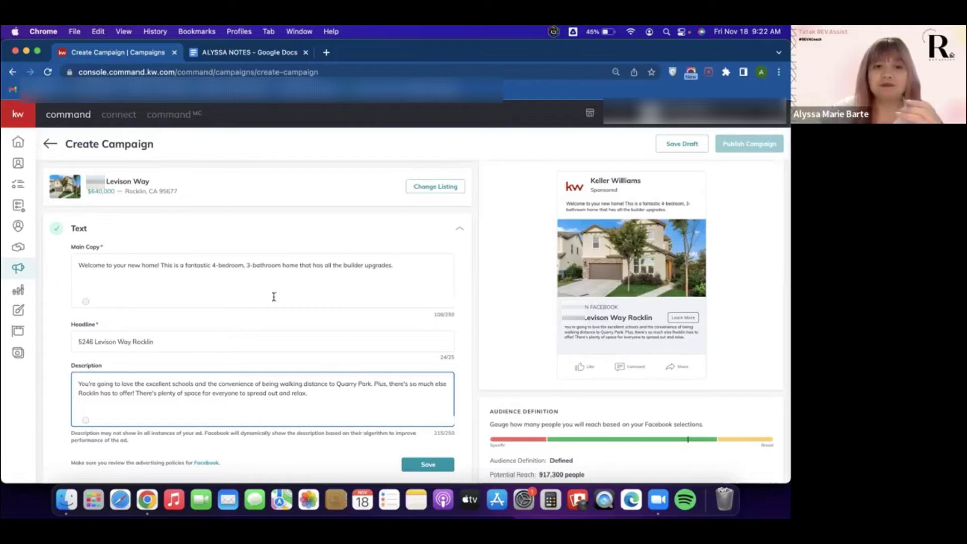
scroll(259, 346, down, 4)
click(428, 351)
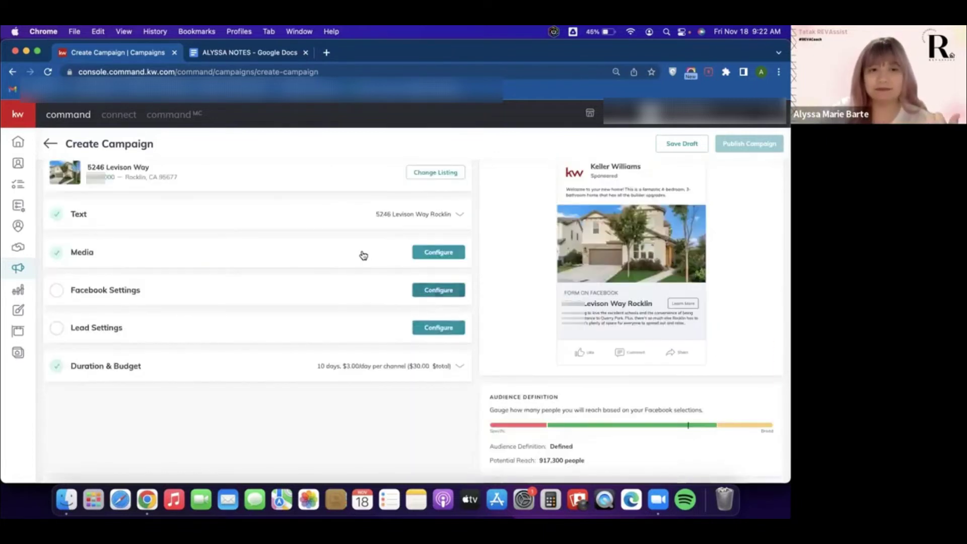
In the ad's media settings, choose the living-room photo with the dark leather sofa from the listing as an additional image
click(389, 256)
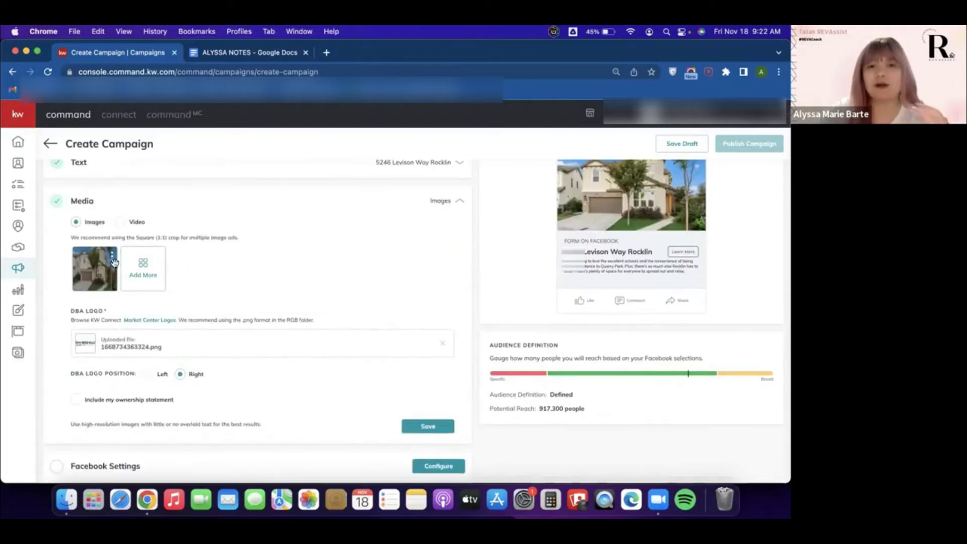
scroll(209, 252, up, 1)
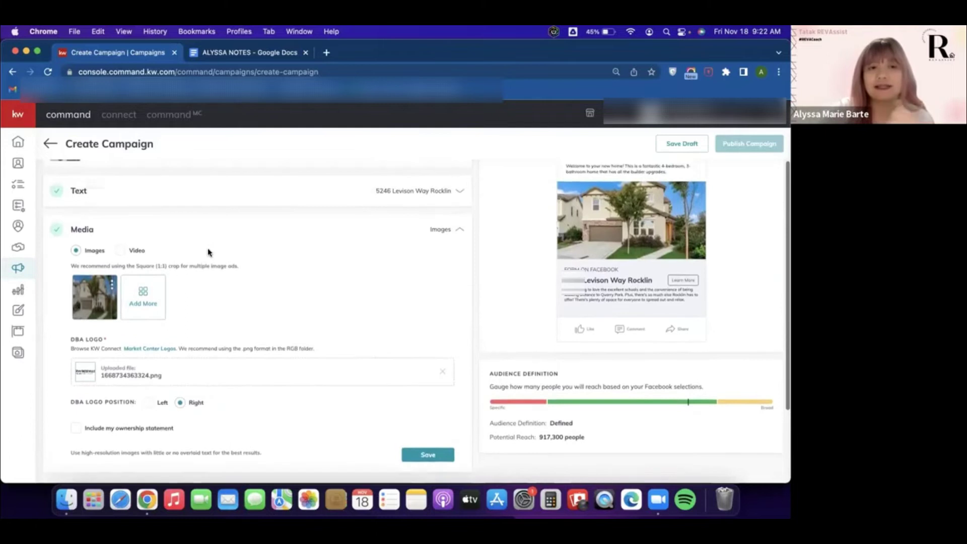
scroll(182, 267, up, 1)
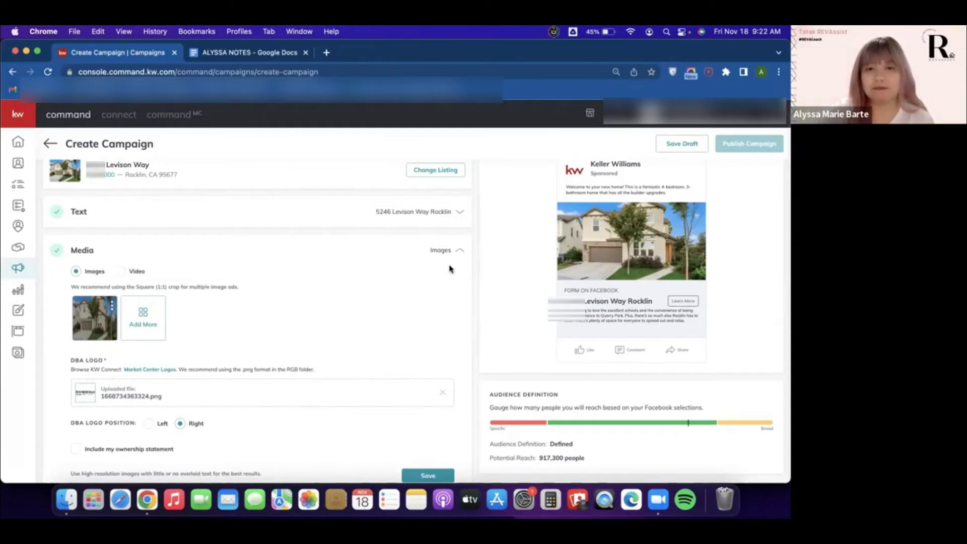
click(146, 316)
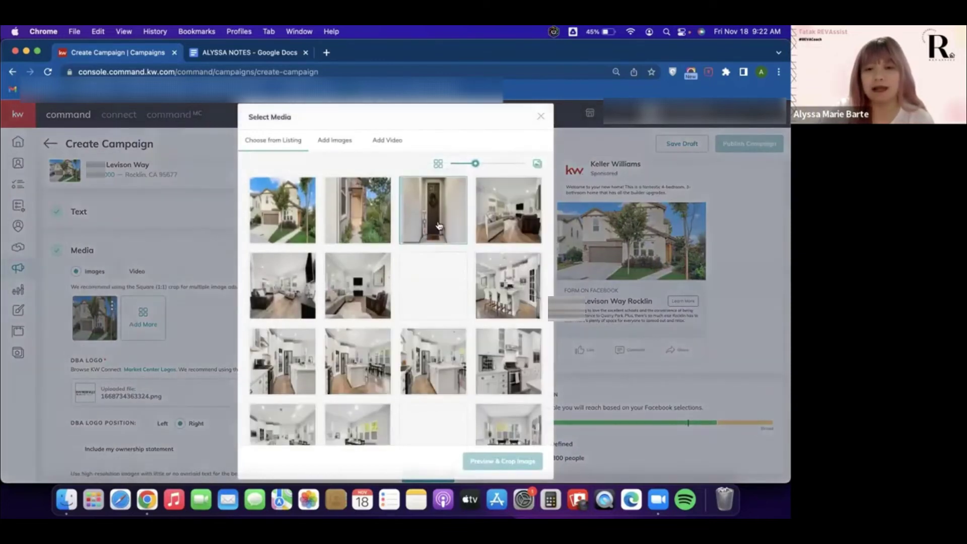
scroll(439, 226, down, 2)
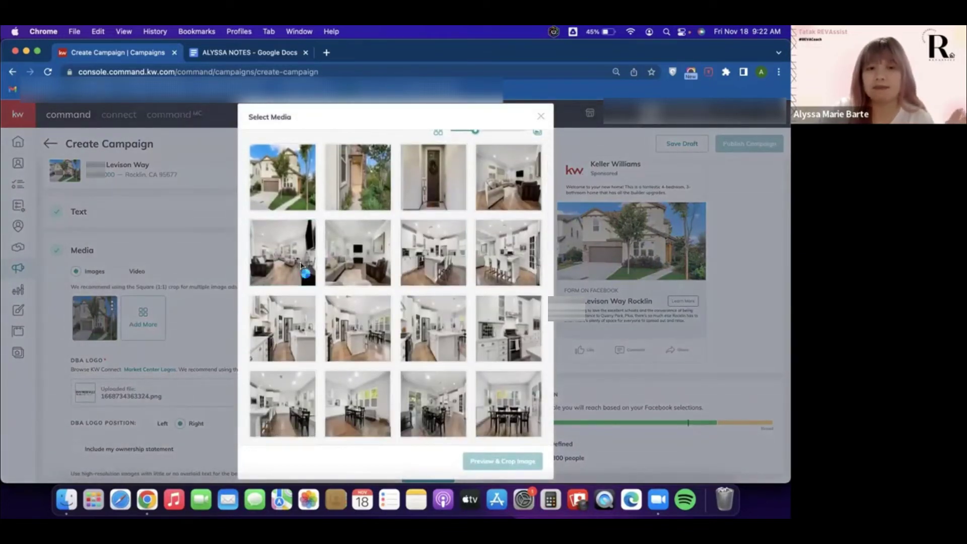
click(302, 265)
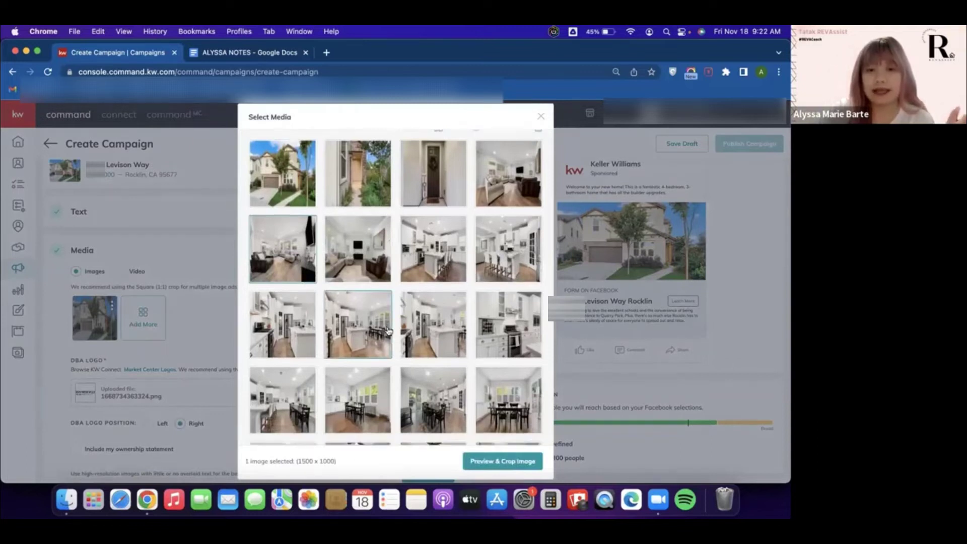
scroll(388, 330, down, 3)
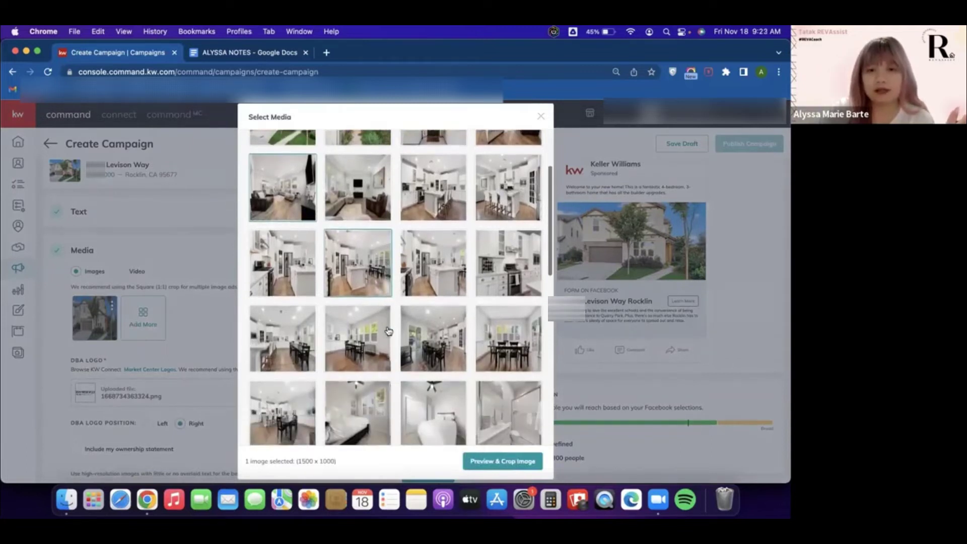
click(443, 209)
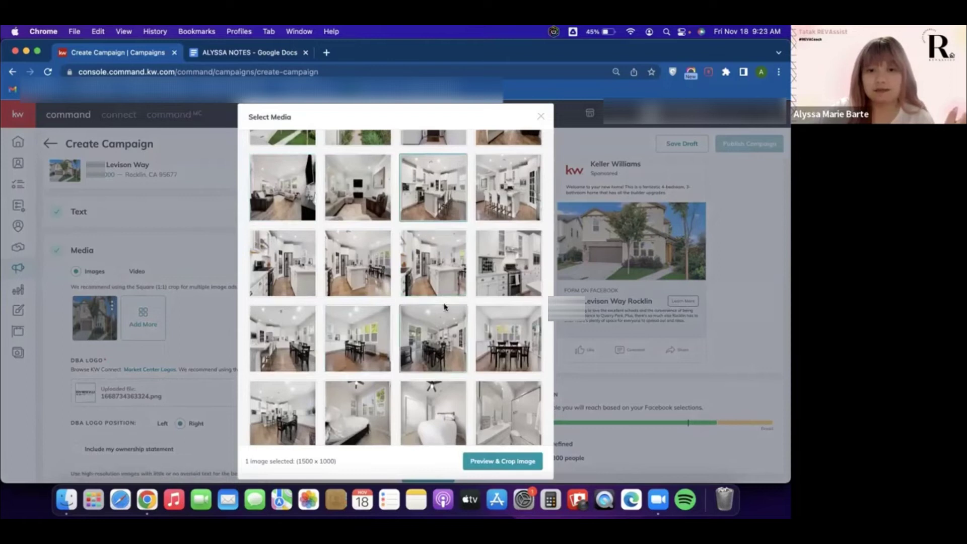
scroll(444, 307, up, 5)
scroll(443, 281, down, 1)
click(304, 267)
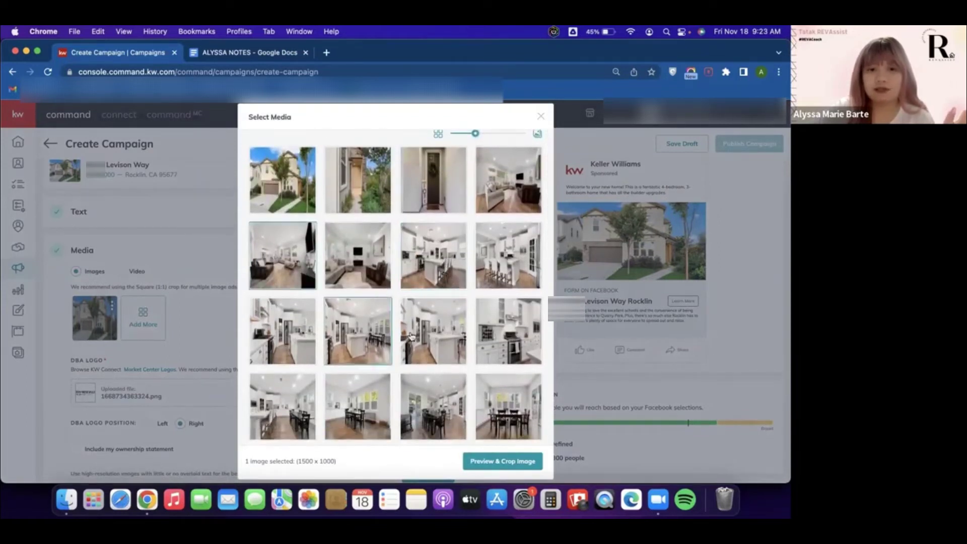
Scale the living-room photo down slightly, crop it to Wide (1.91:1), and save it to the ad
click(479, 459)
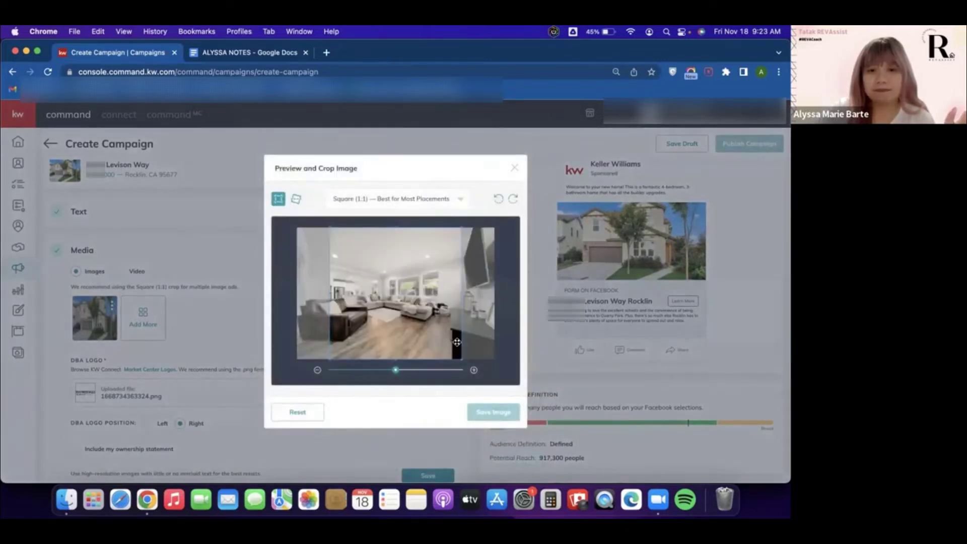
drag(445, 332, 402, 330)
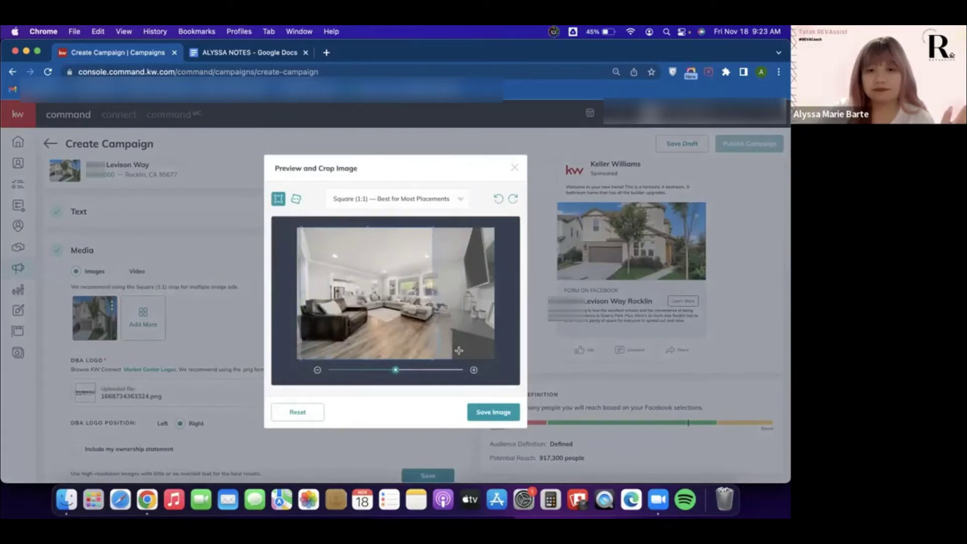
drag(396, 370, 379, 371)
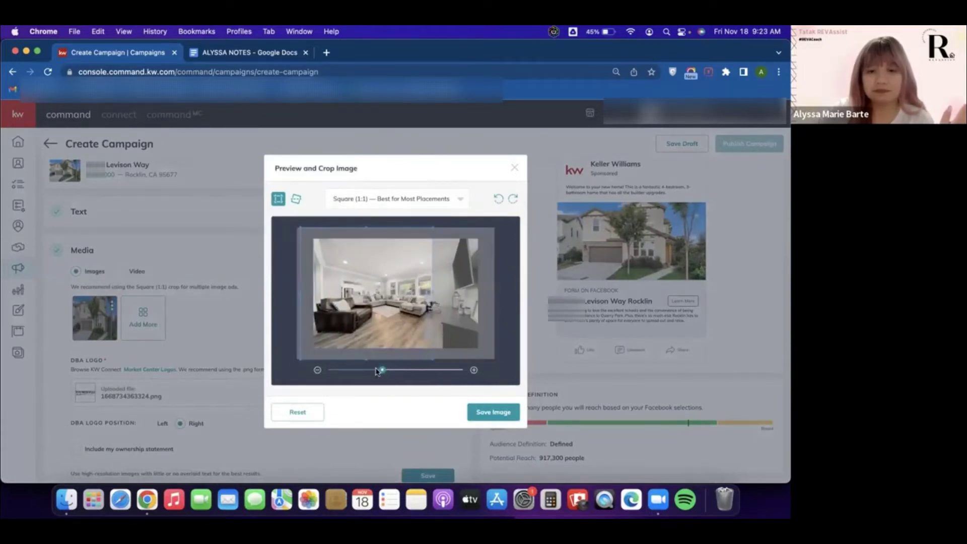
click(393, 200)
click(386, 241)
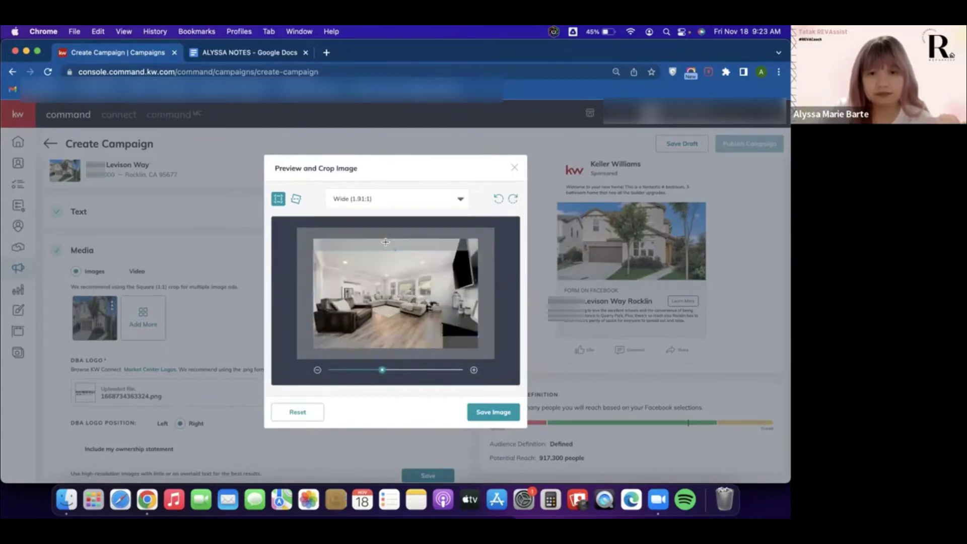
drag(390, 268, 391, 272)
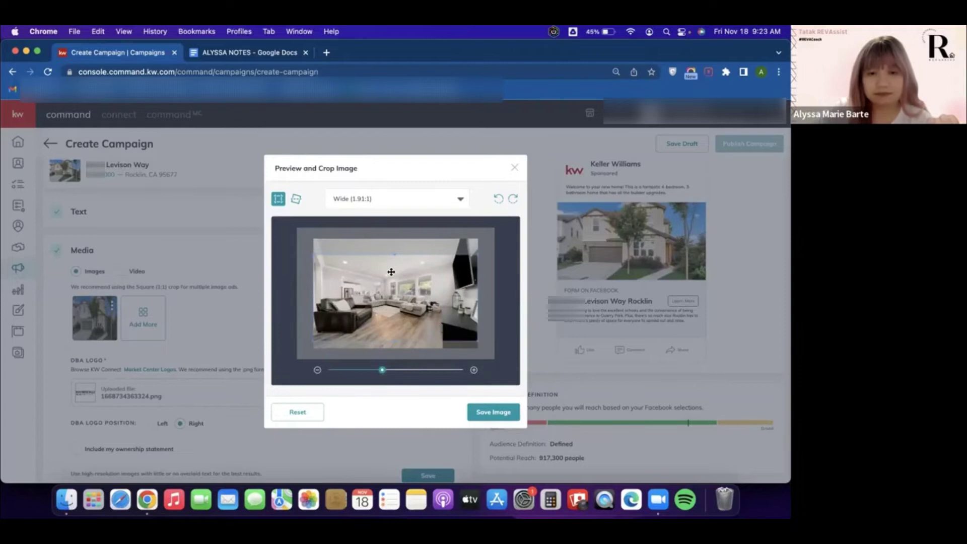
click(492, 412)
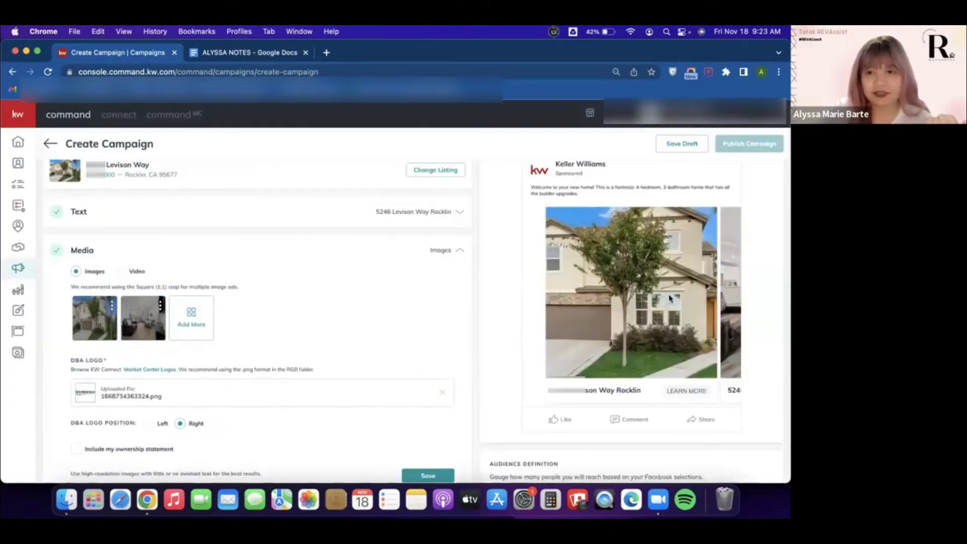
scroll(670, 298, right, 5)
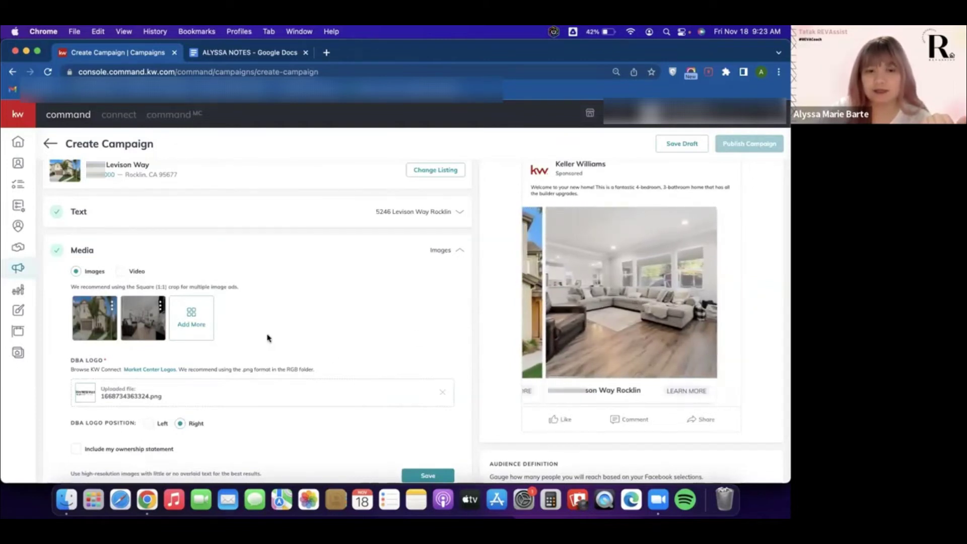
Add the listing's kitchen photo with the island and bar stools to the ad, cropped to Wide (1.91:1)
click(190, 317)
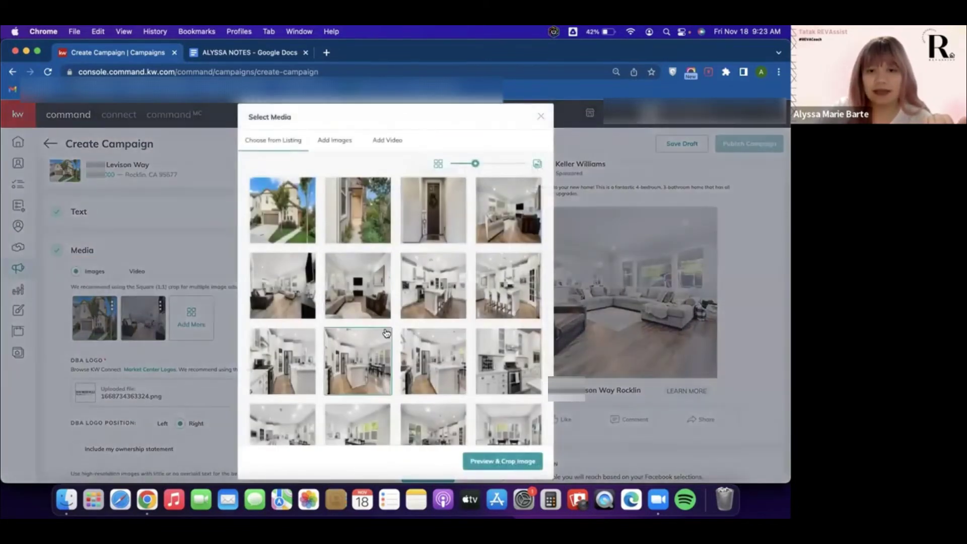
scroll(386, 333, down, 3)
scroll(386, 333, down, 2)
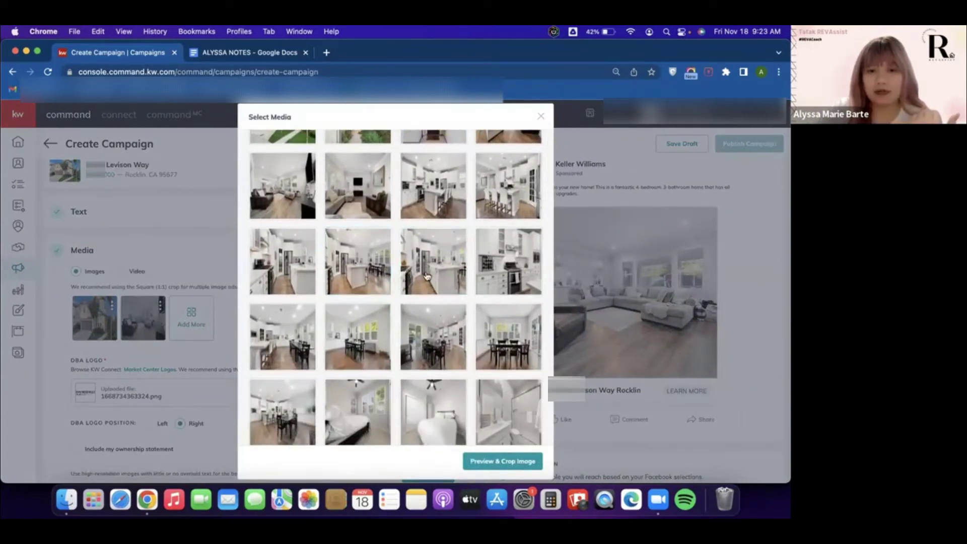
click(426, 217)
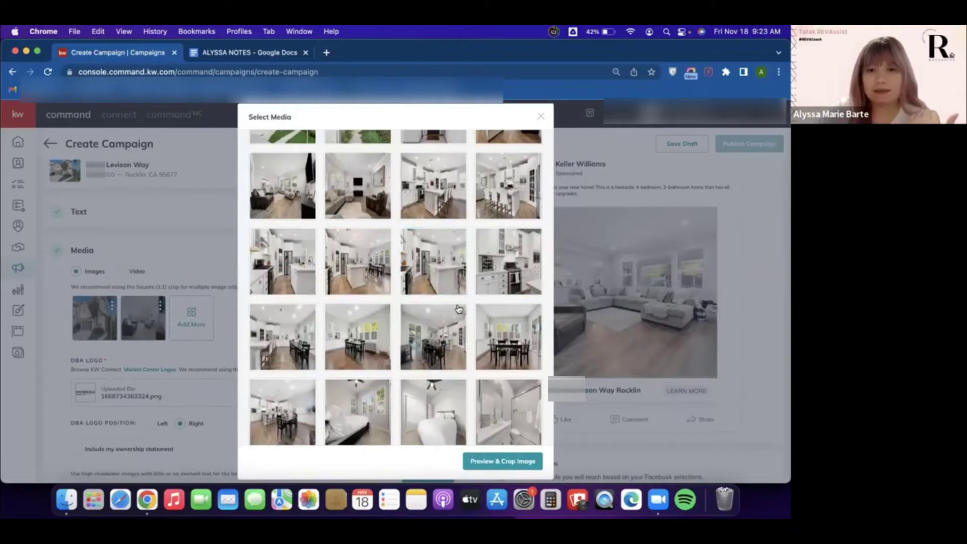
click(492, 456)
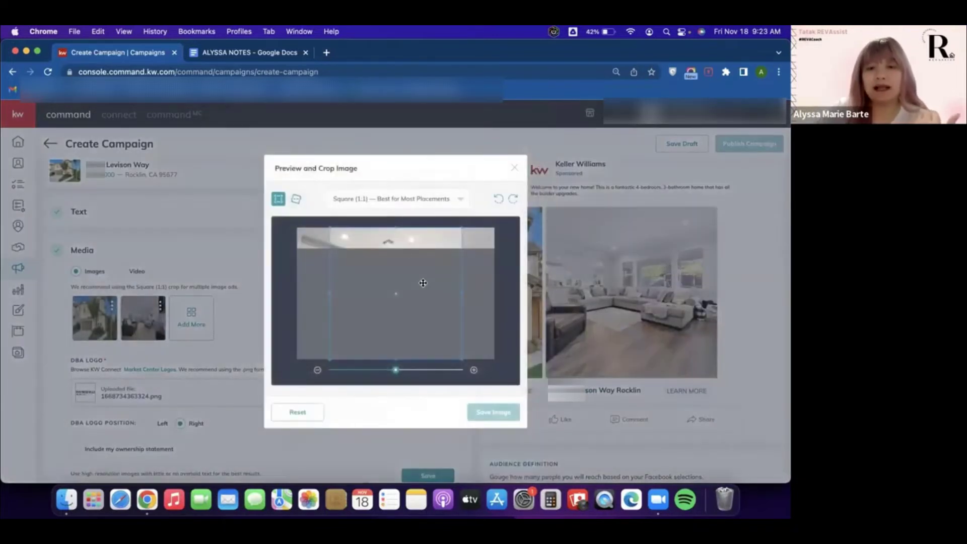
click(407, 200)
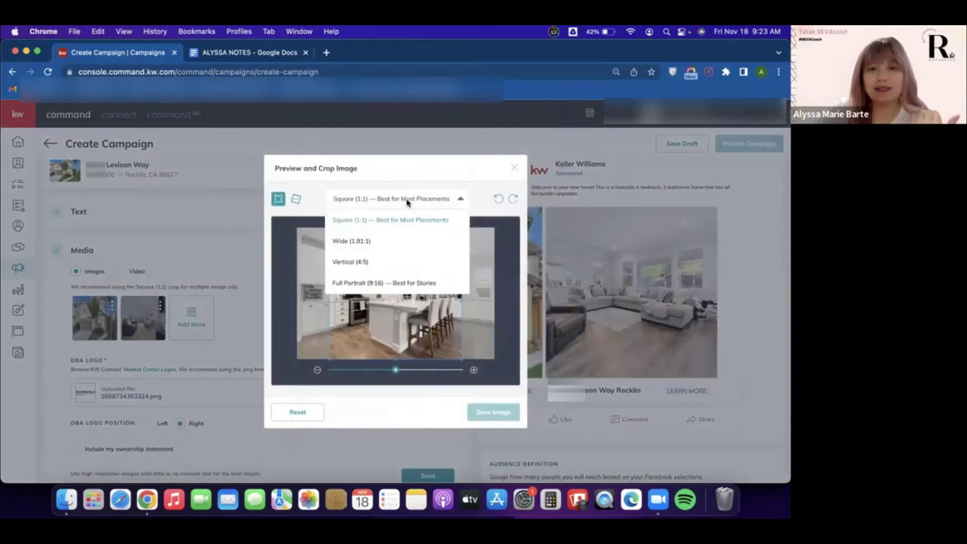
click(395, 238)
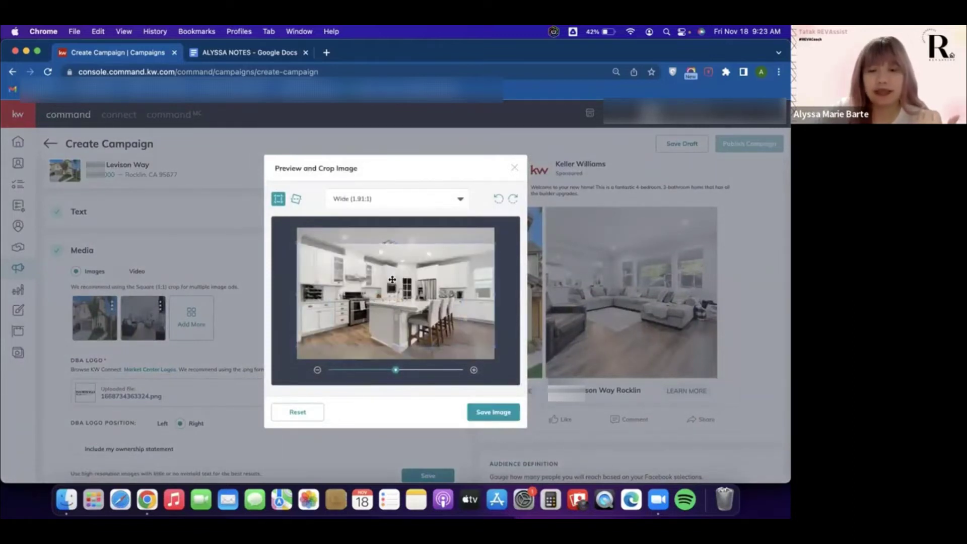
click(493, 412)
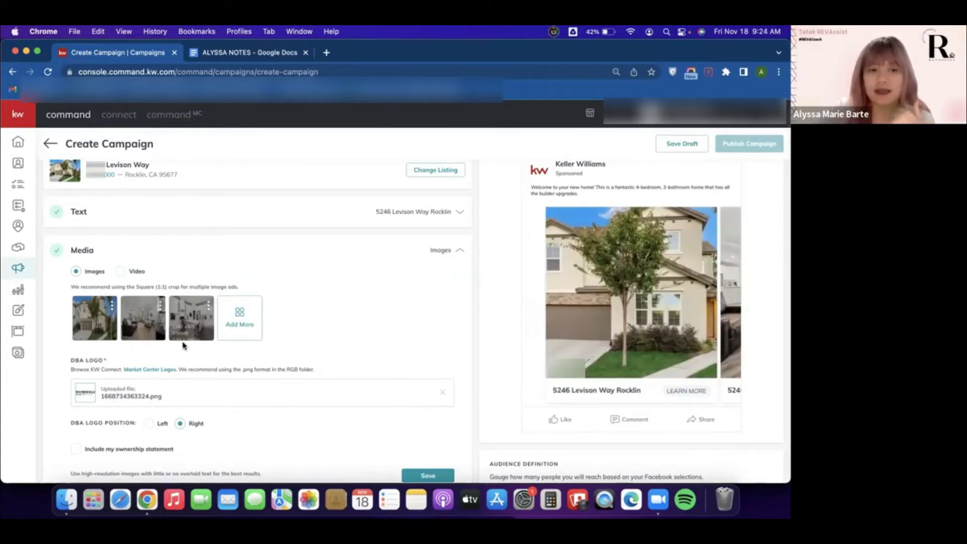
Include the ownership statement "Each office is independently owned and operated." in the ad's media and check the image preview
scroll(182, 342, down, 3)
scroll(182, 345, down, 1)
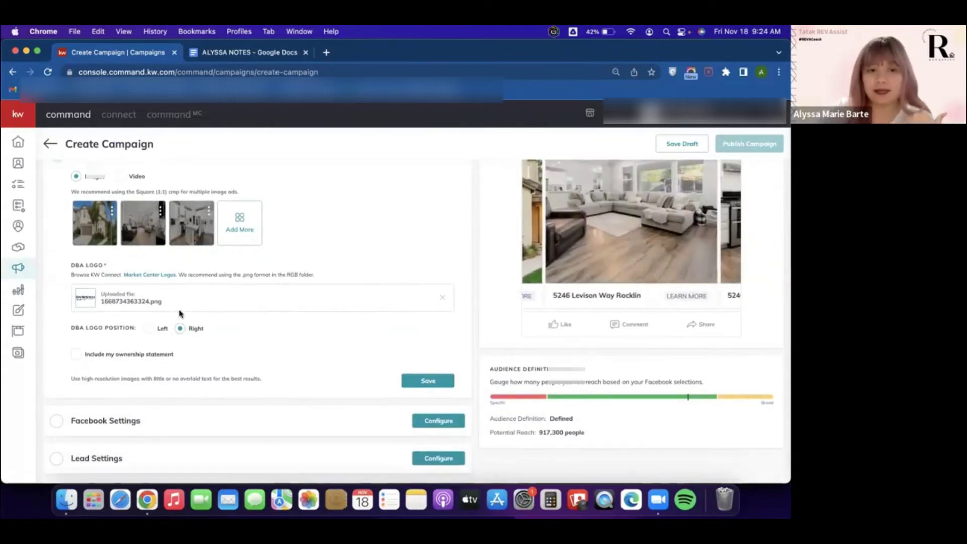
scroll(182, 314, down, 2)
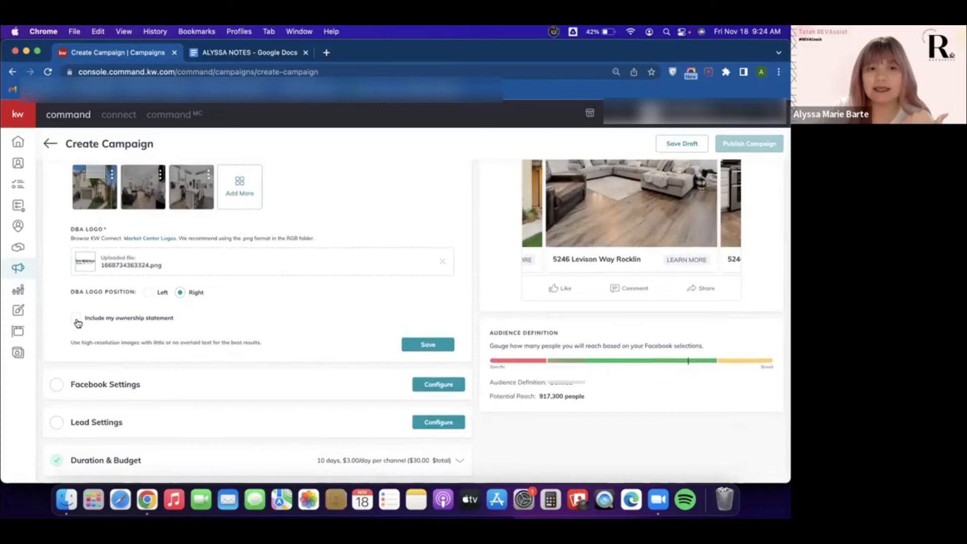
click(77, 318)
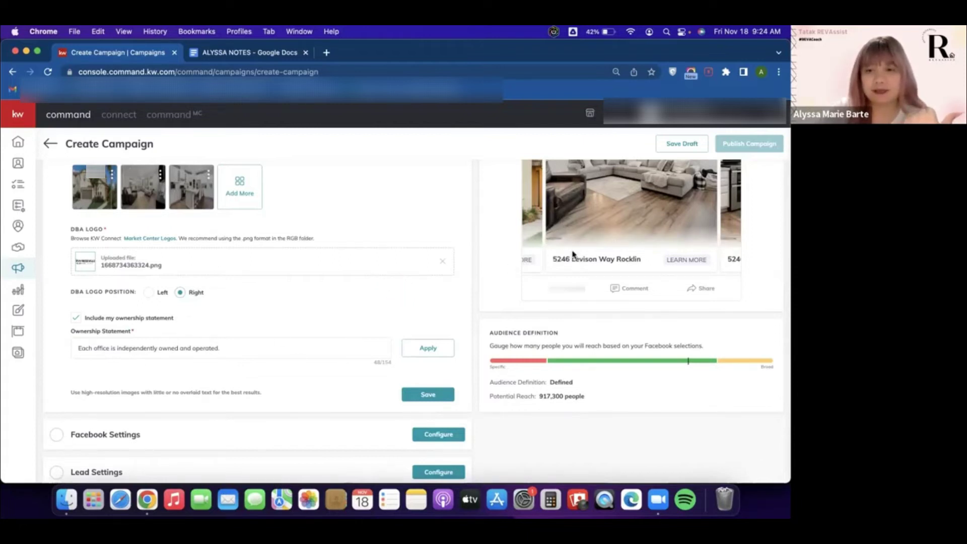
scroll(573, 251, up, 1)
scroll(594, 237, left, 3)
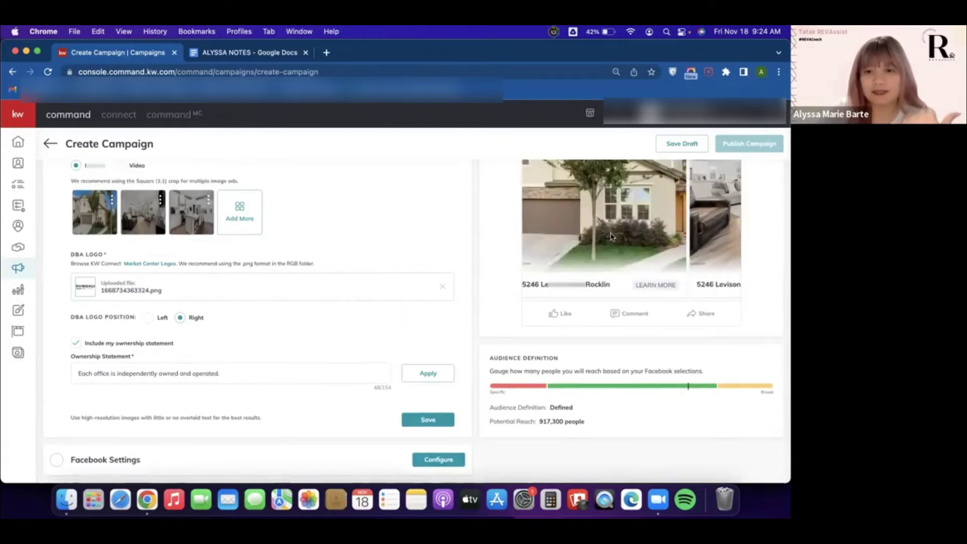
scroll(606, 246, up, 5)
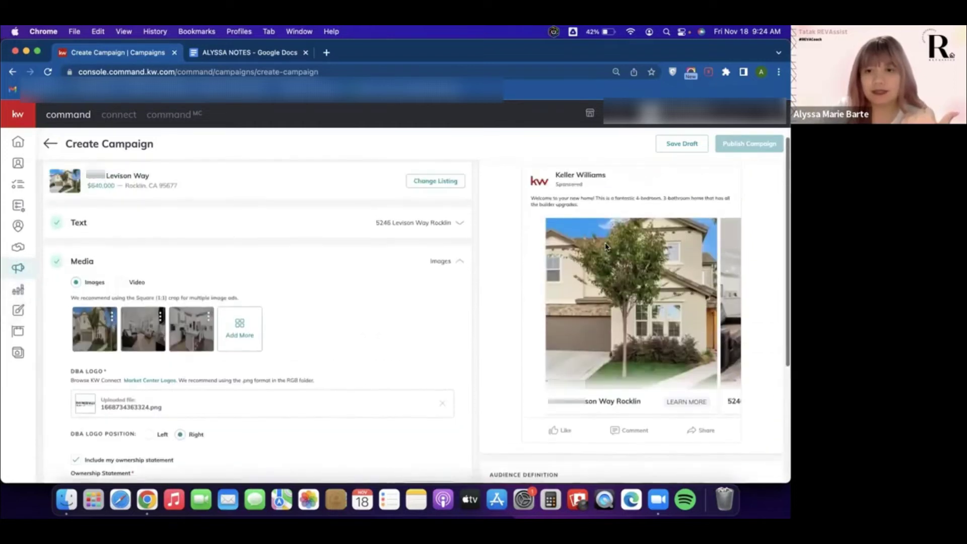
scroll(344, 346, down, 8)
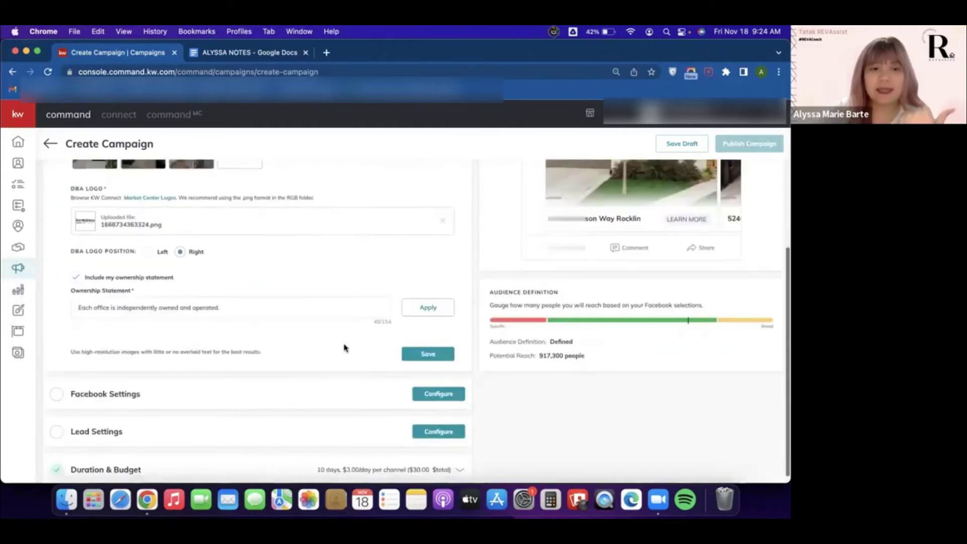
Save the ad's media, then choose the Facebook page and the Facebook Lead Generation Form destination in the Facebook settings
scroll(343, 347, up, 1)
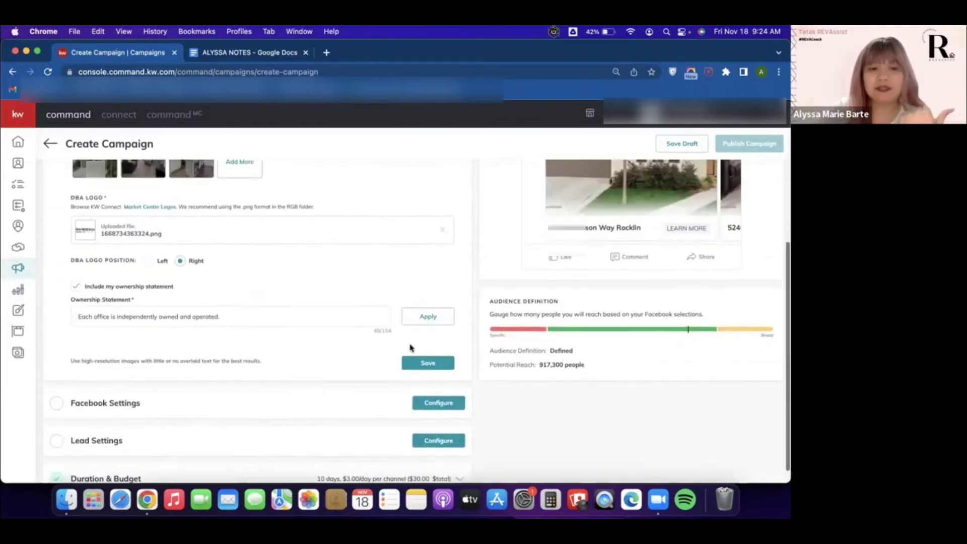
click(428, 364)
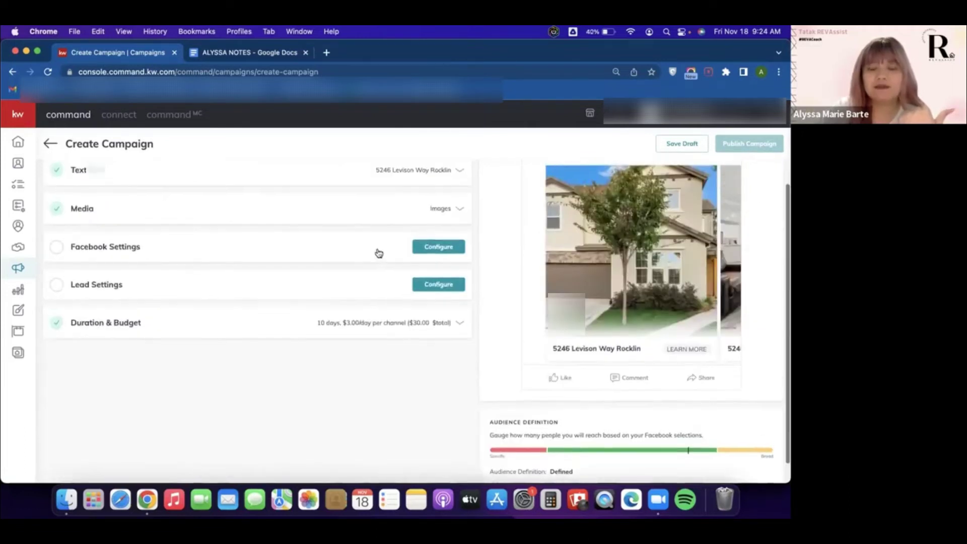
click(379, 253)
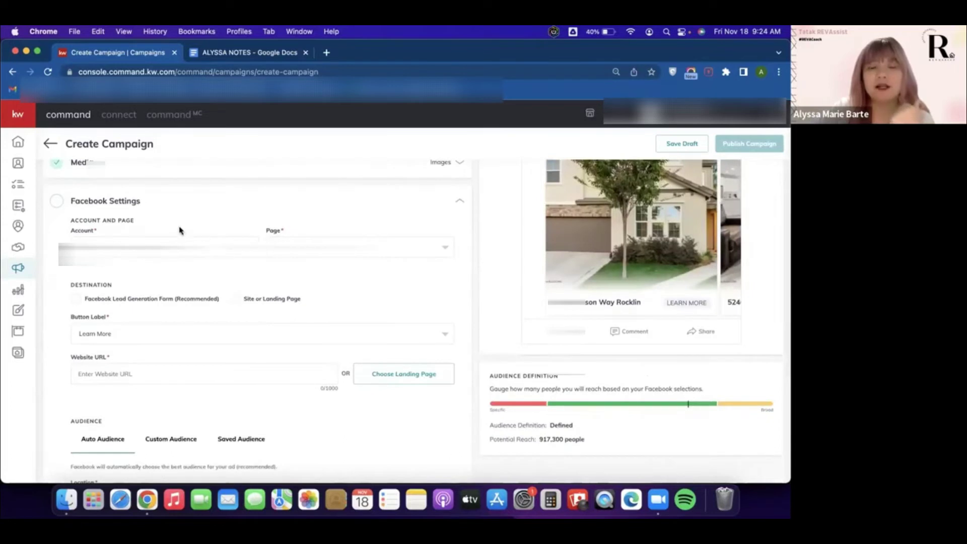
click(353, 247)
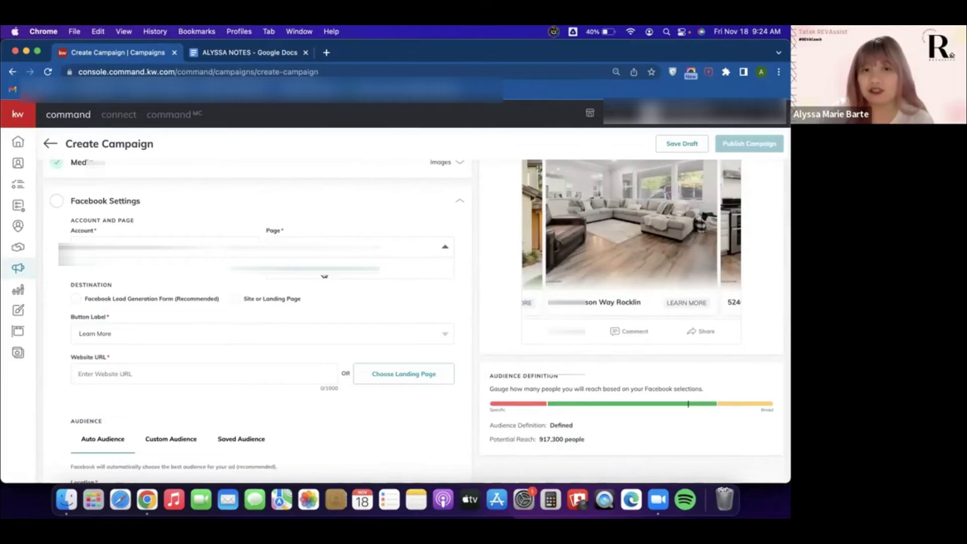
click(325, 276)
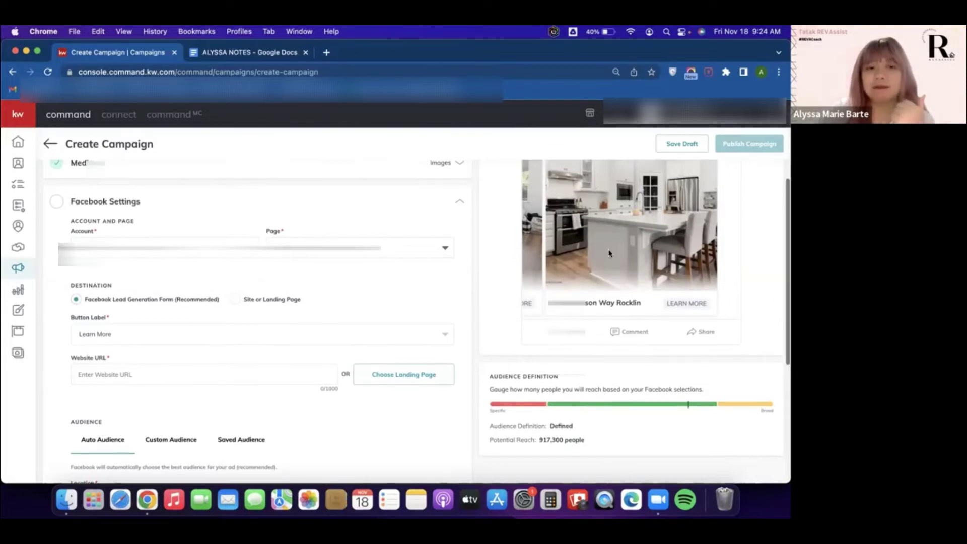
Look through the image carousel in the ad preview, staying on the campaign page
scroll(608, 254, up, 1)
scroll(655, 252, left, 3)
scroll(665, 251, left, 2)
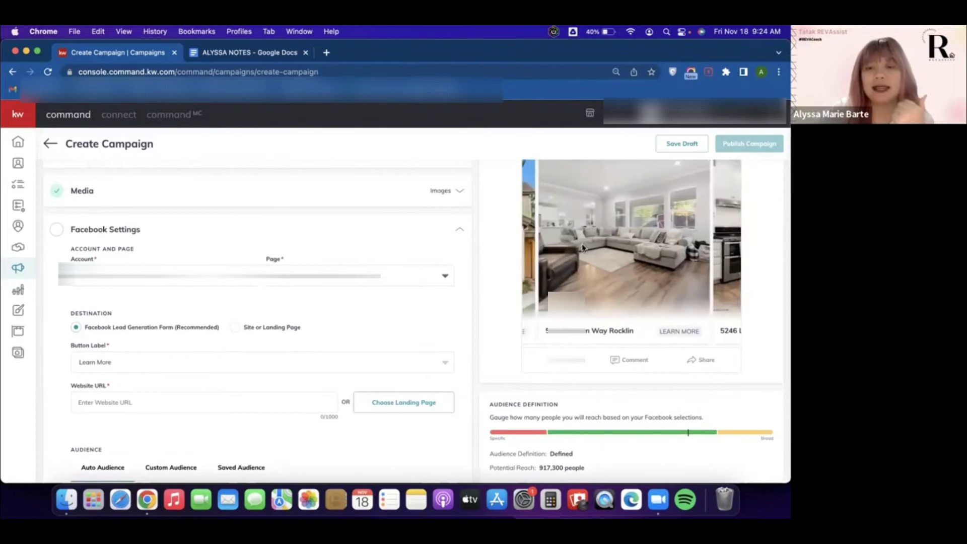
scroll(655, 247, up, 1)
scroll(653, 243, left, 3)
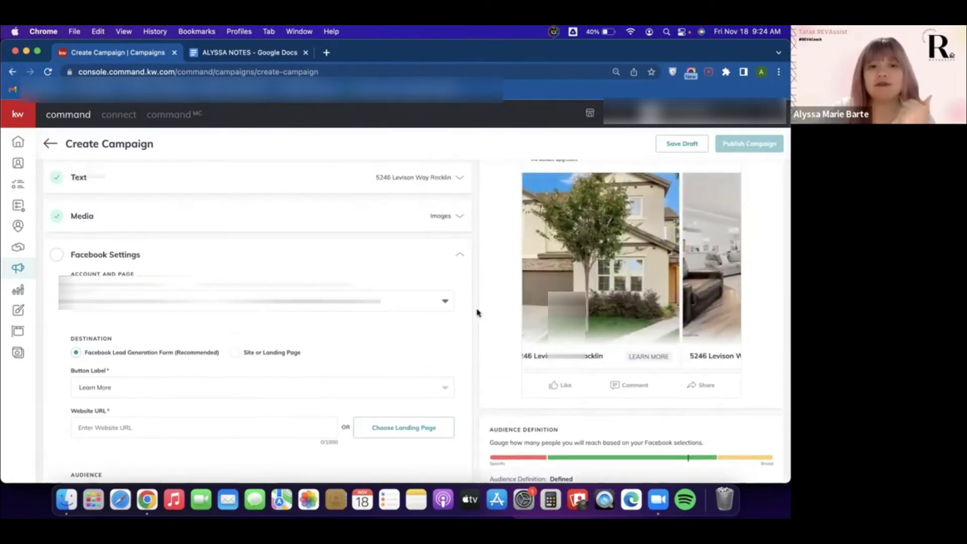
scroll(352, 344, down, 1)
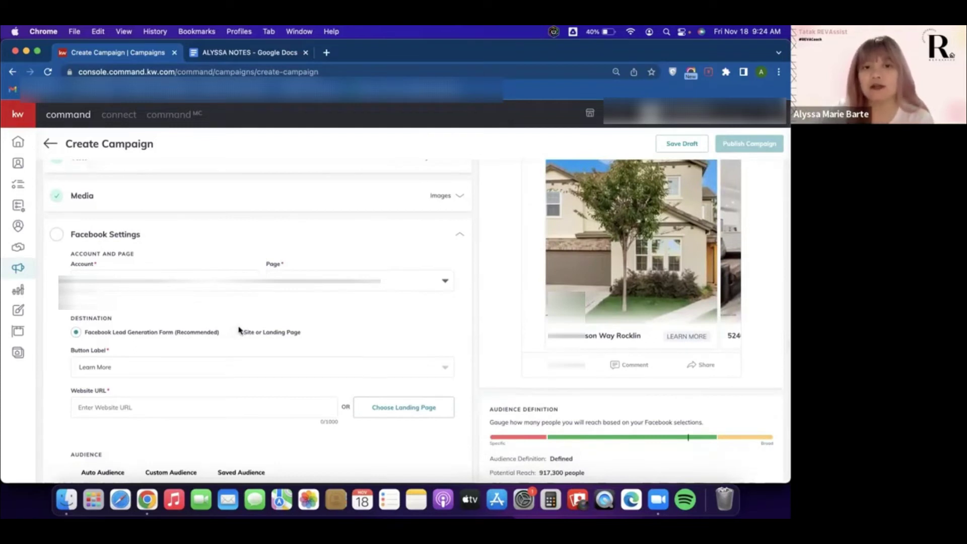
scroll(308, 332, up, 1)
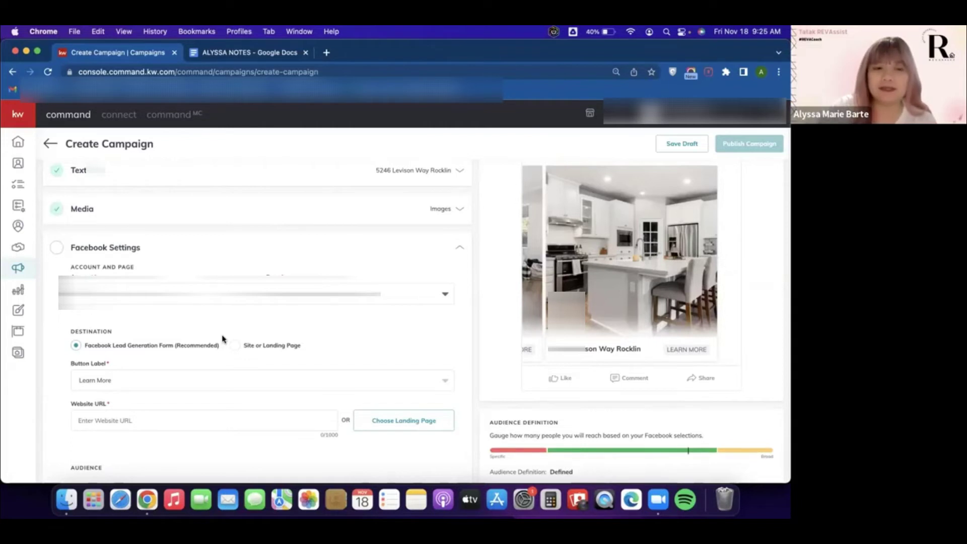
scroll(222, 340, down, 3)
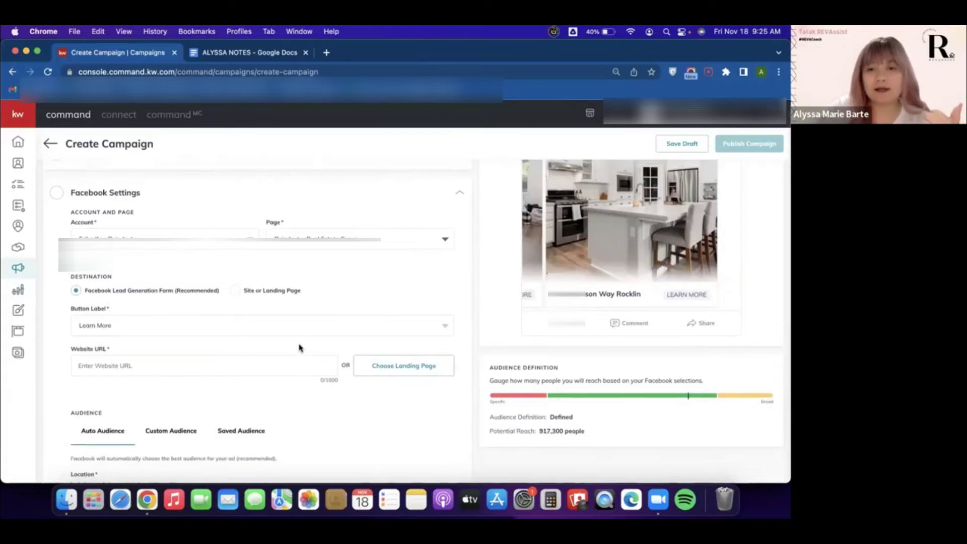
scroll(367, 333, left, 5)
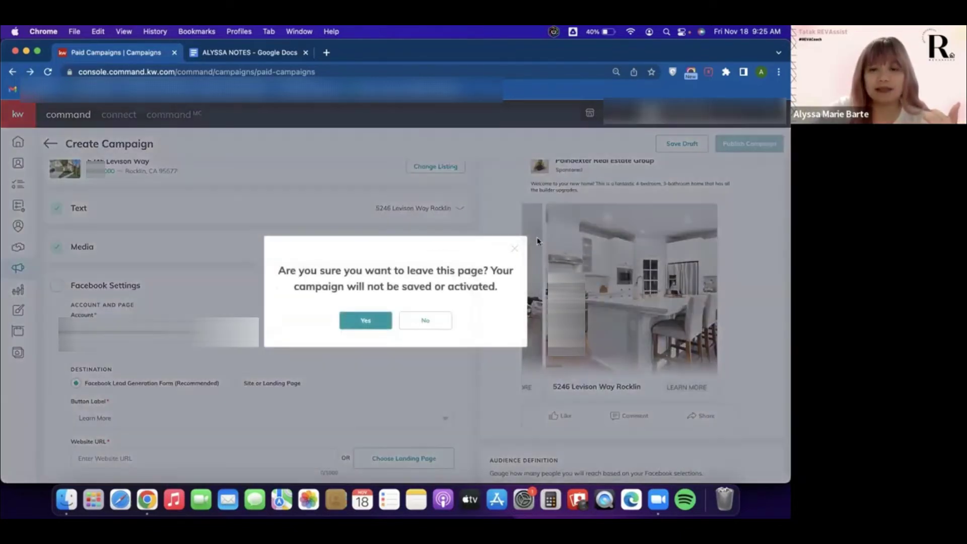
click(514, 249)
scroll(288, 387, down, 5)
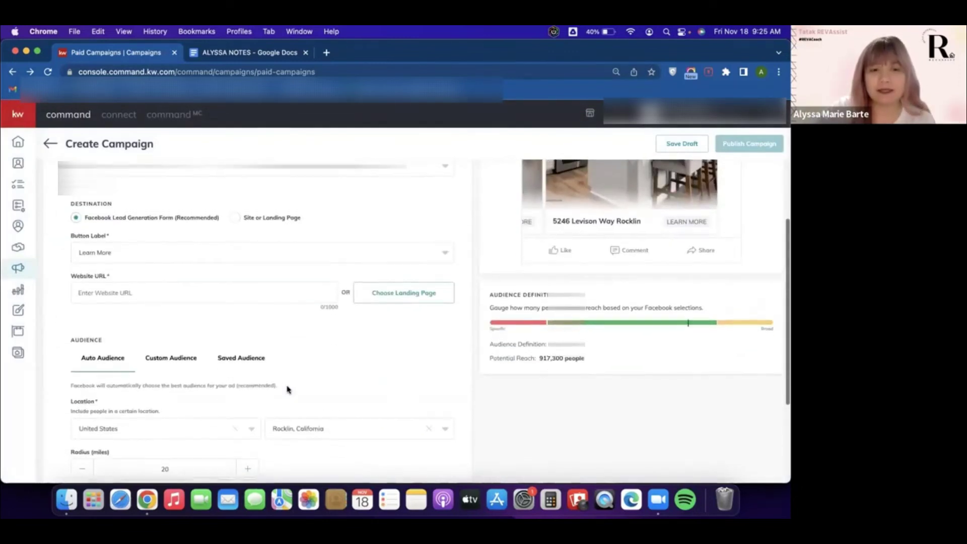
scroll(285, 353, up, 2)
click(287, 306)
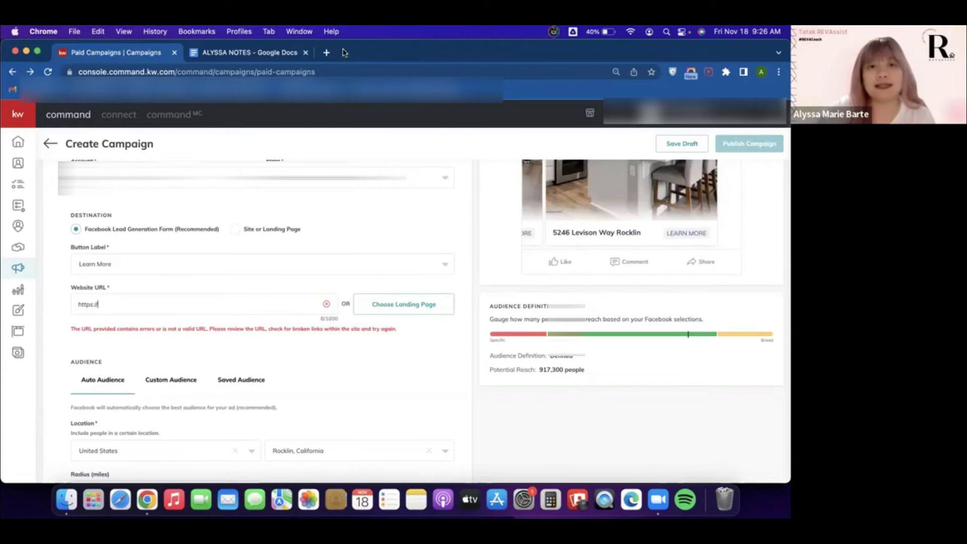
click(327, 52)
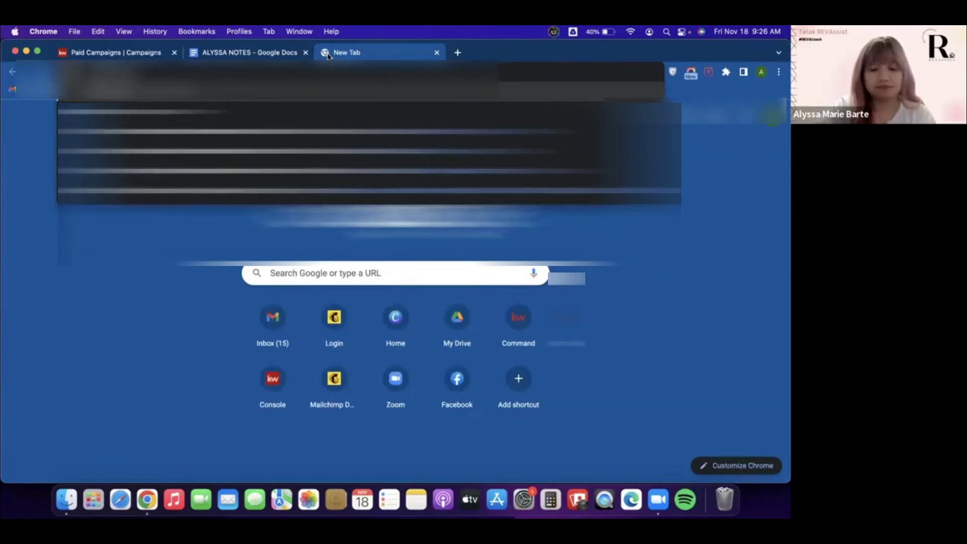
key(Return)
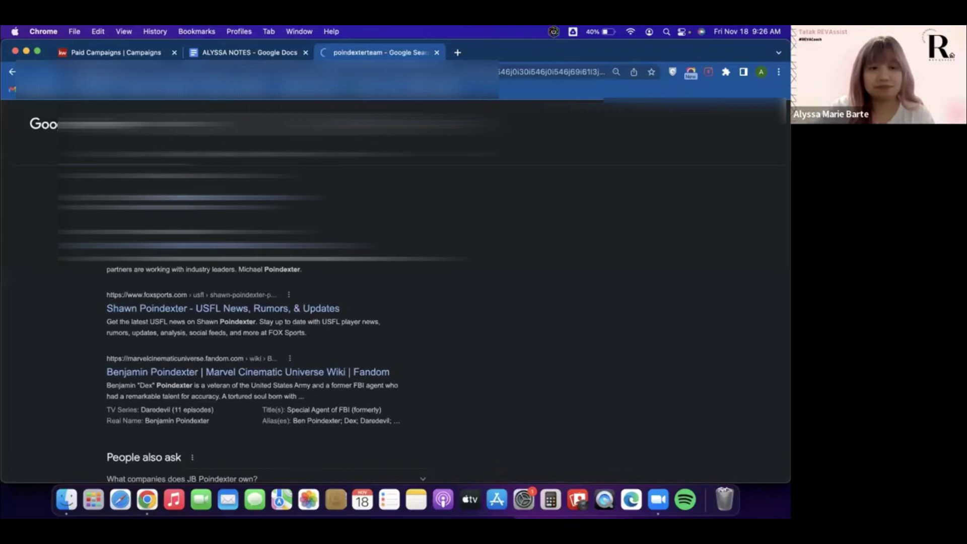
scroll(252, 352, down, 2)
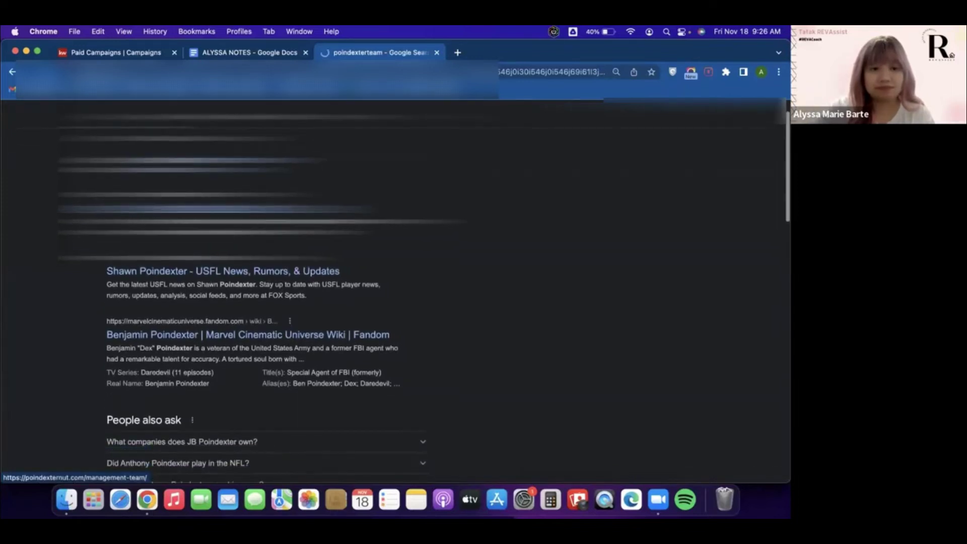
click(436, 53)
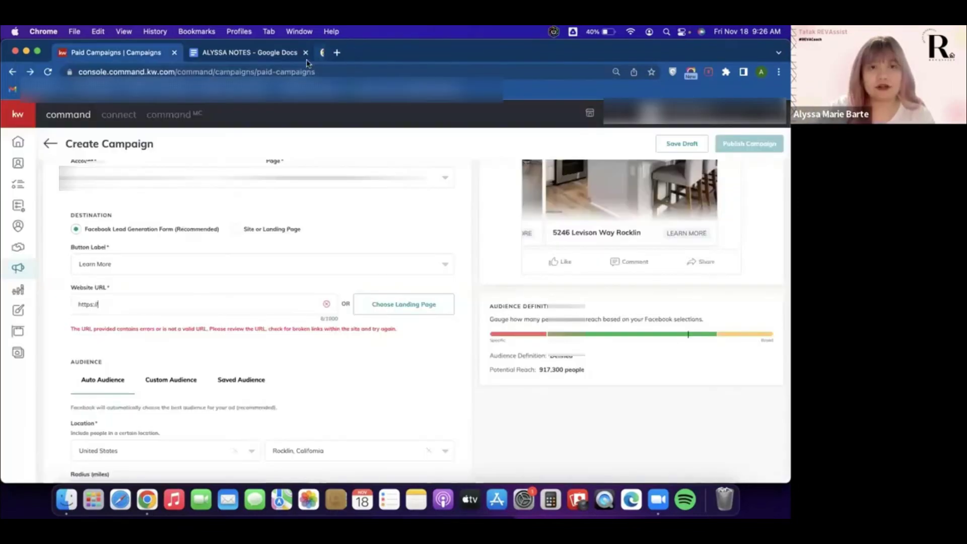
Try to use the Agent Site Homepage landing page as the ad's website URL
scroll(198, 278, down, 1)
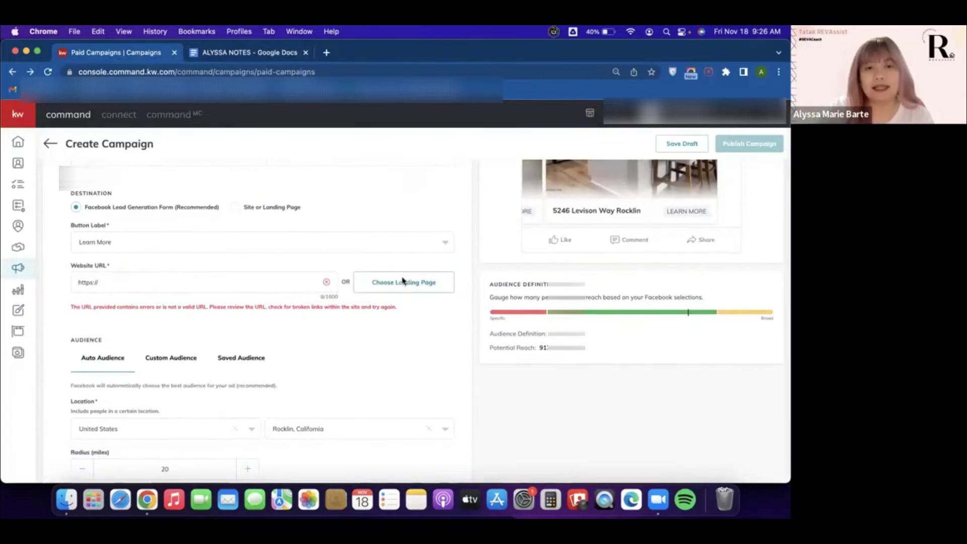
click(404, 282)
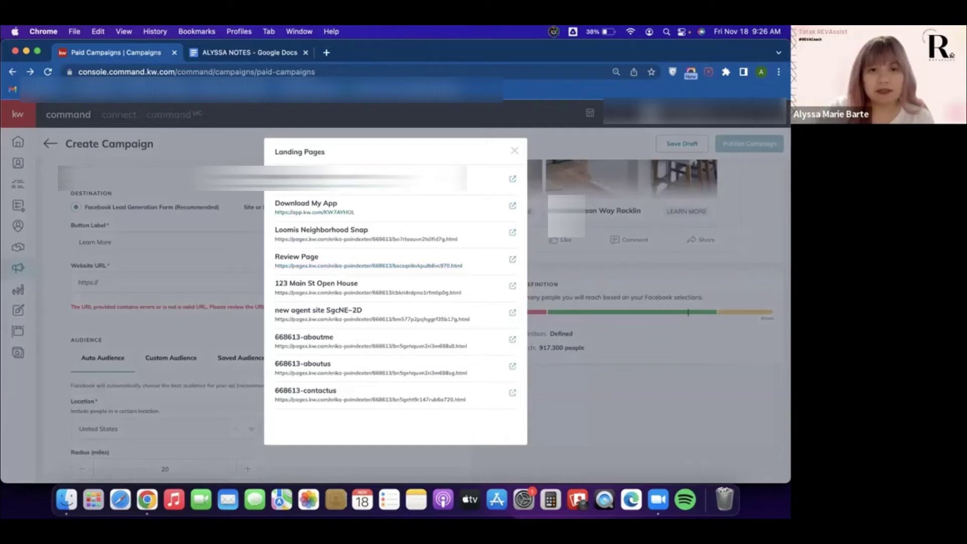
key(Escape)
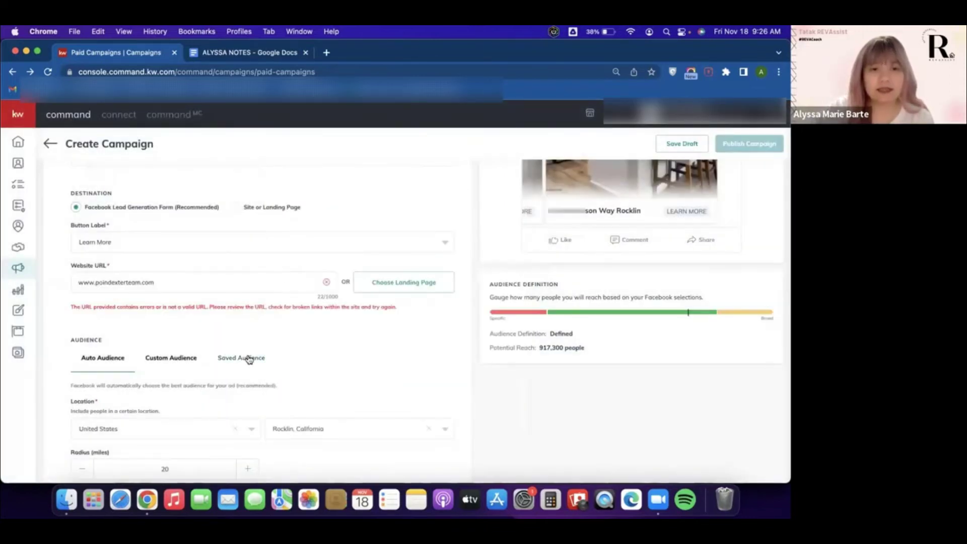
scroll(300, 319, down, 1)
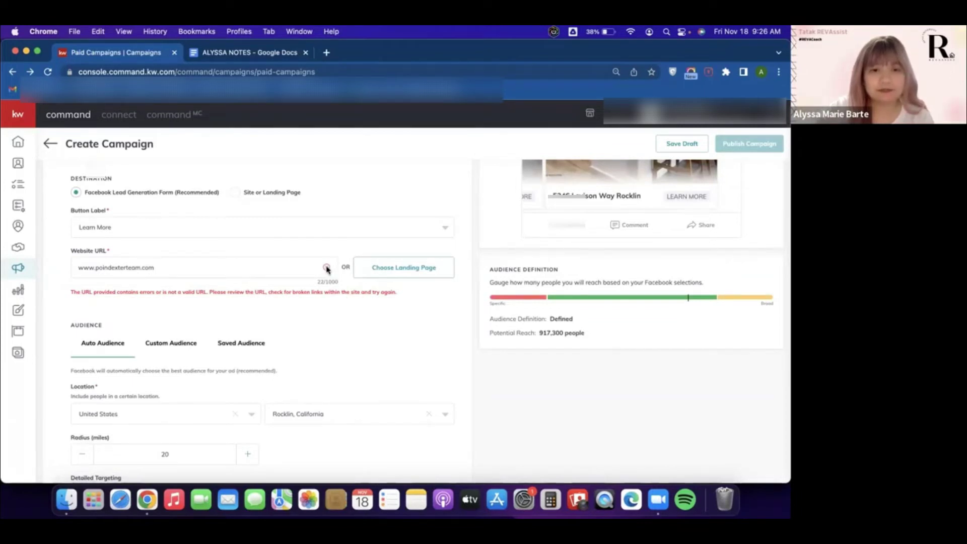
click(384, 272)
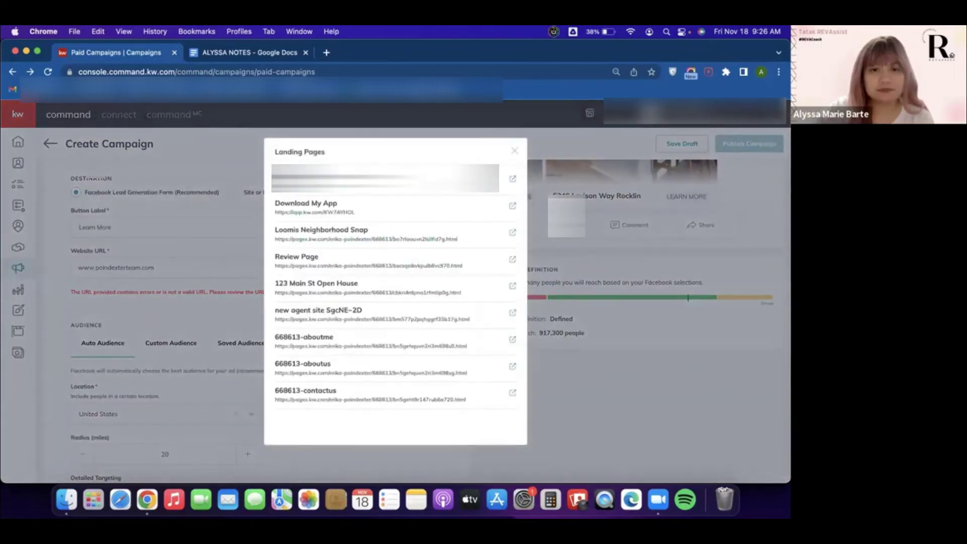
click(515, 151)
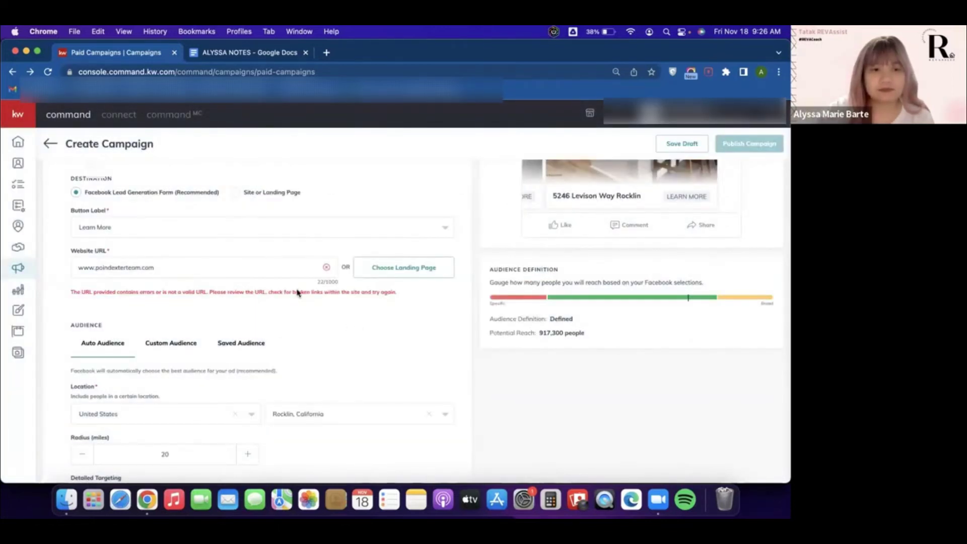
Check where the Agent Site Homepage link leads, then choose the Download My App landing page as the ad's website URL
click(380, 267)
click(510, 181)
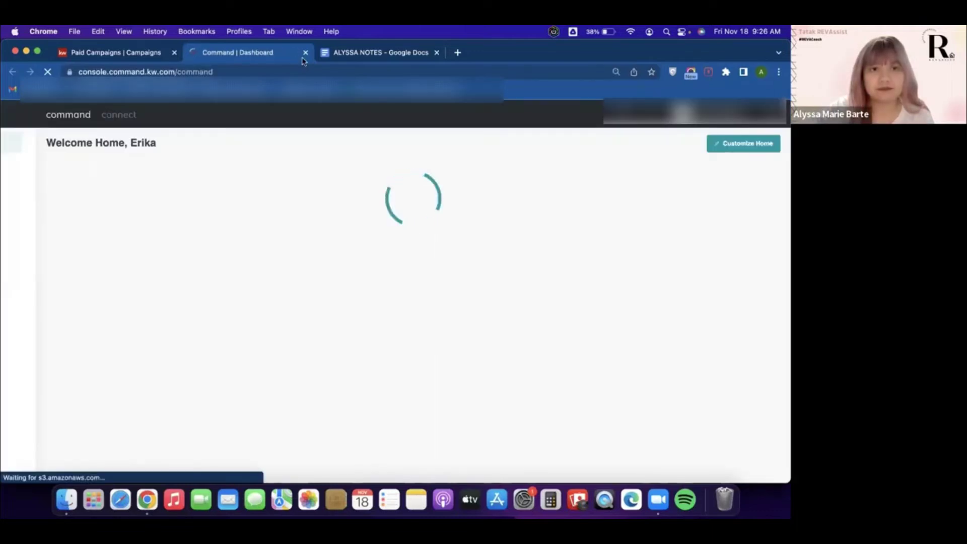
key(super+w)
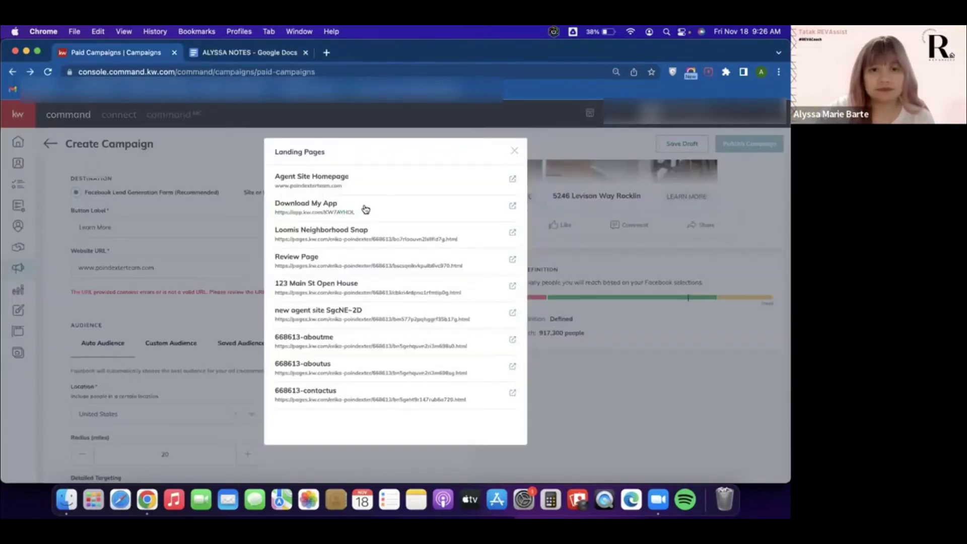
click(364, 209)
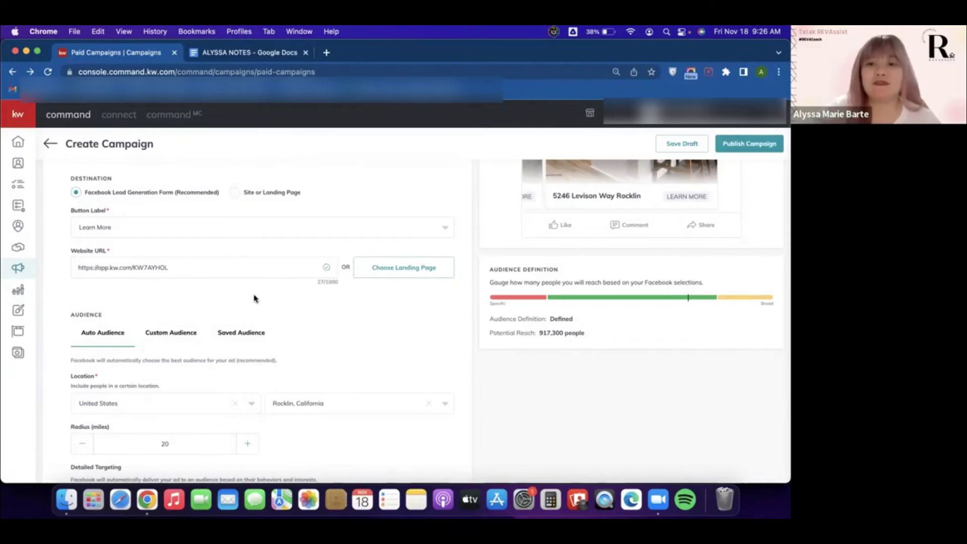
scroll(254, 298, up, 3)
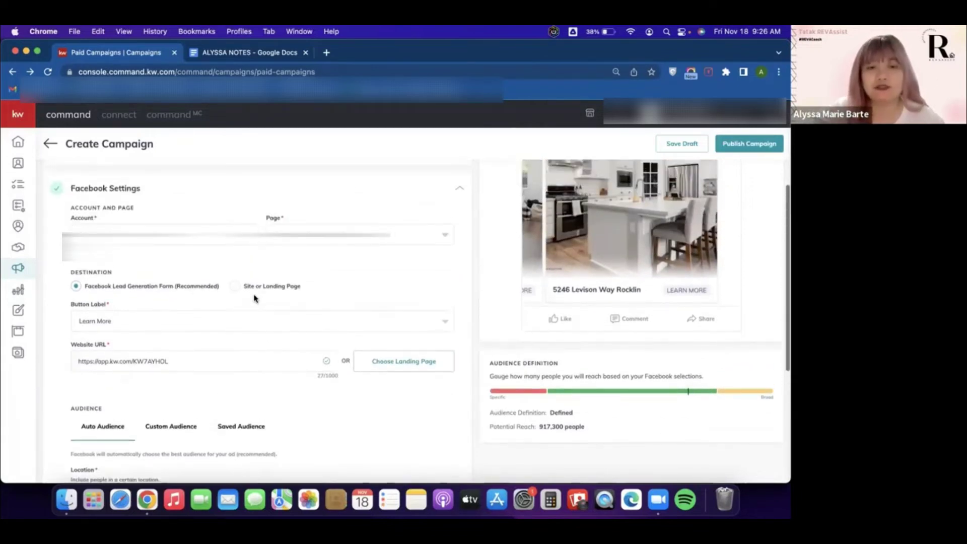
scroll(255, 298, up, 2)
scroll(255, 299, down, 3)
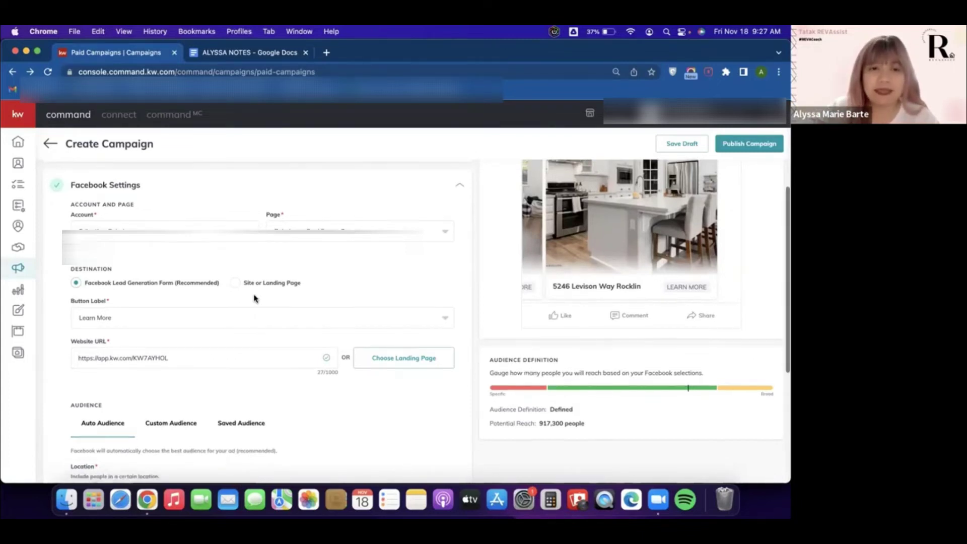
scroll(255, 298, down, 2)
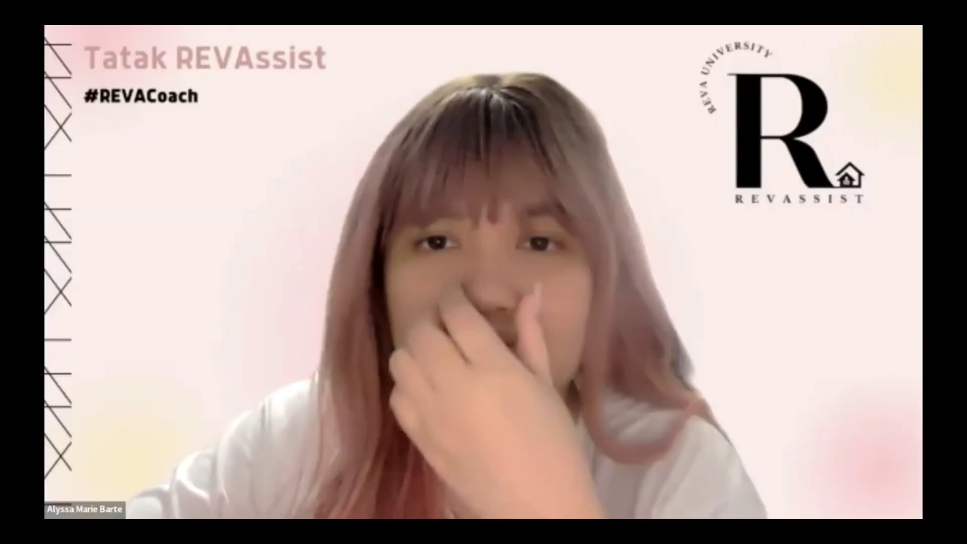
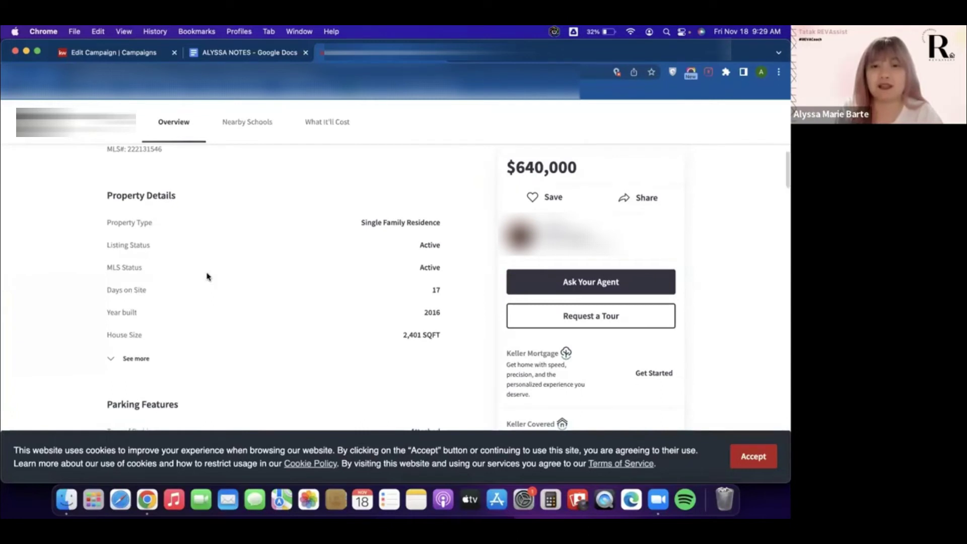
Examine the property listing page's details, then open the agent site's homepage and view its contact form
scroll(207, 276, down, 6)
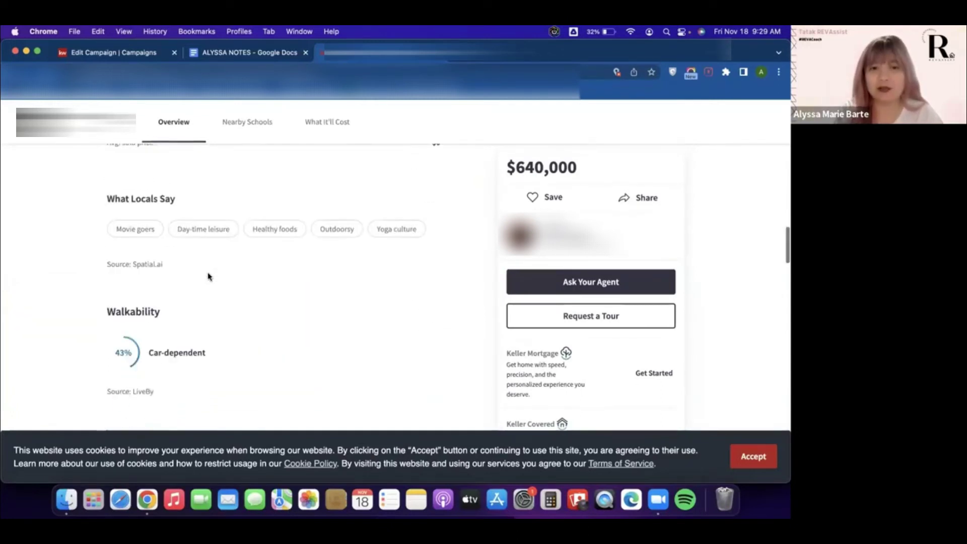
scroll(208, 275, up, 20)
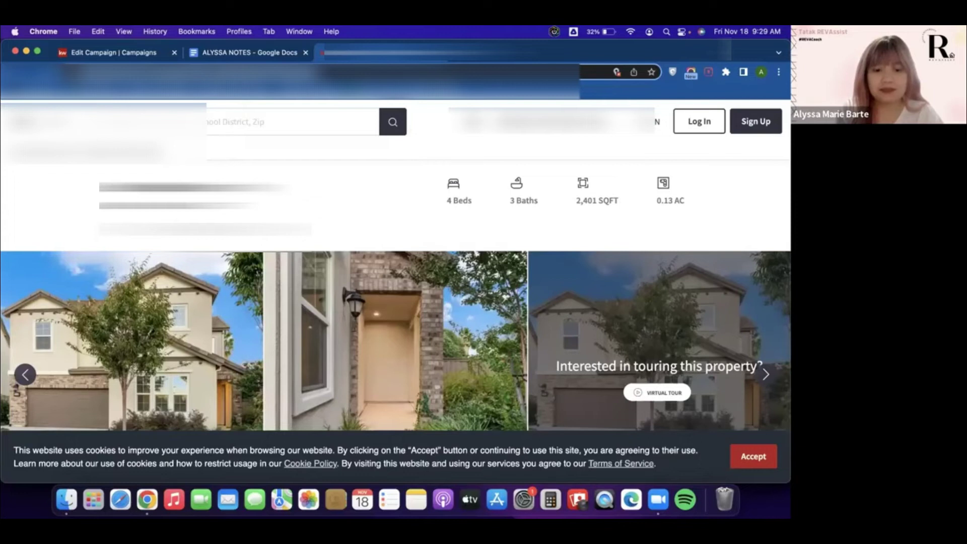
right_click(48, 123)
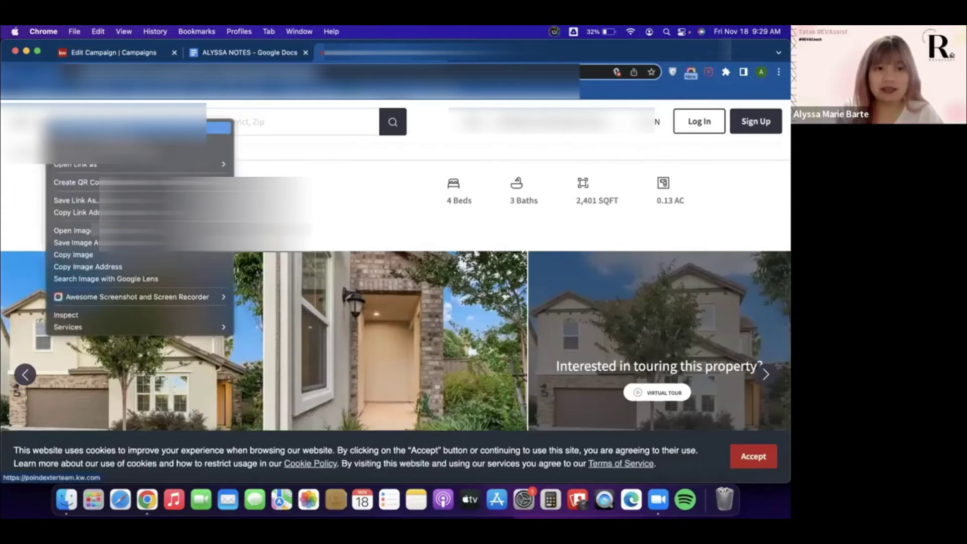
click(141, 128)
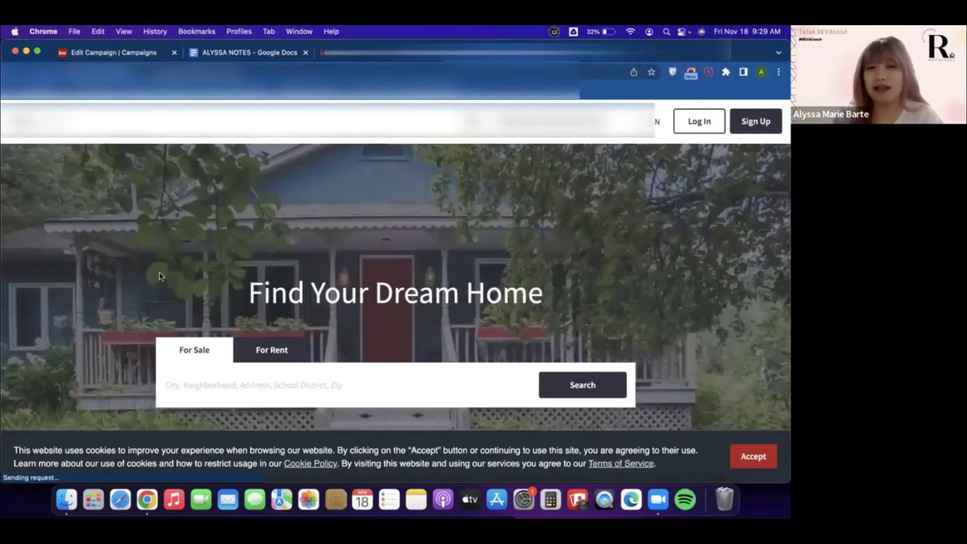
scroll(160, 276, down, 3)
scroll(161, 274, down, 10)
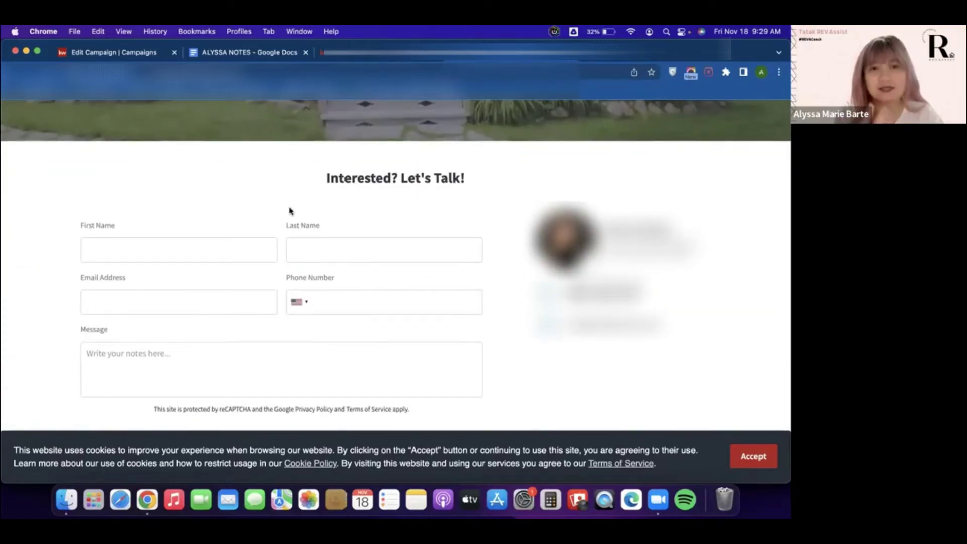
Finish viewing the agent site's homepage, and replace the ad's website URL with the copied property listing page link
scroll(290, 211, down, 5)
scroll(289, 211, up, 4)
scroll(290, 211, up, 10)
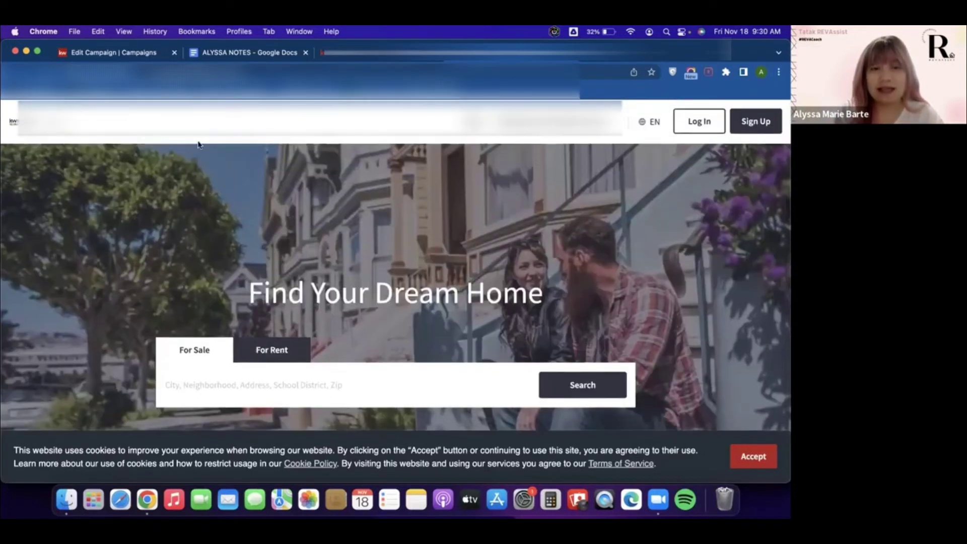
click(147, 54)
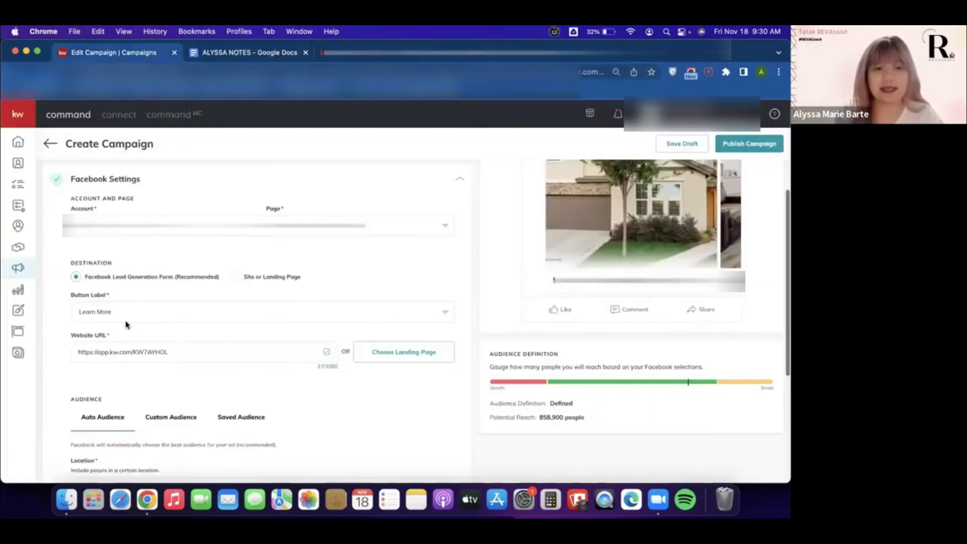
triple_click(182, 356)
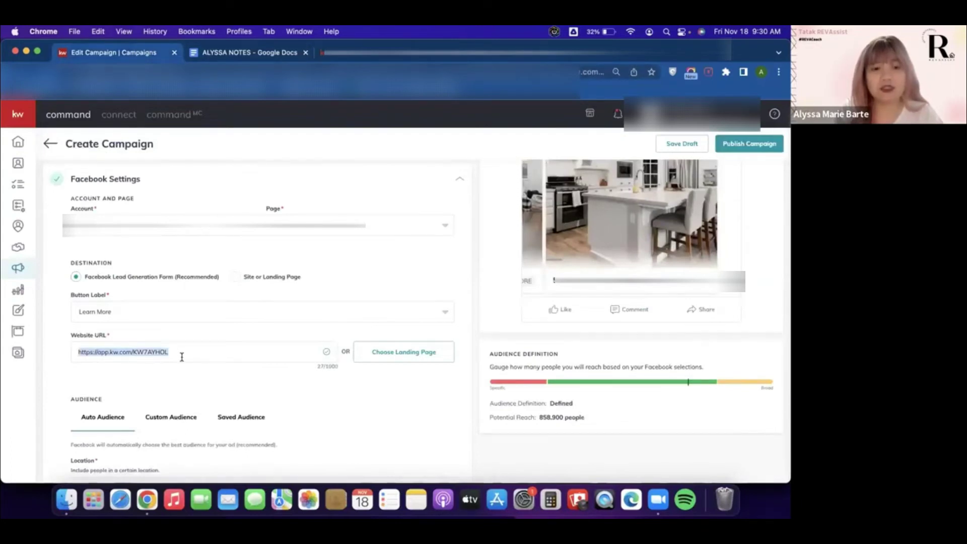
key(super+v)
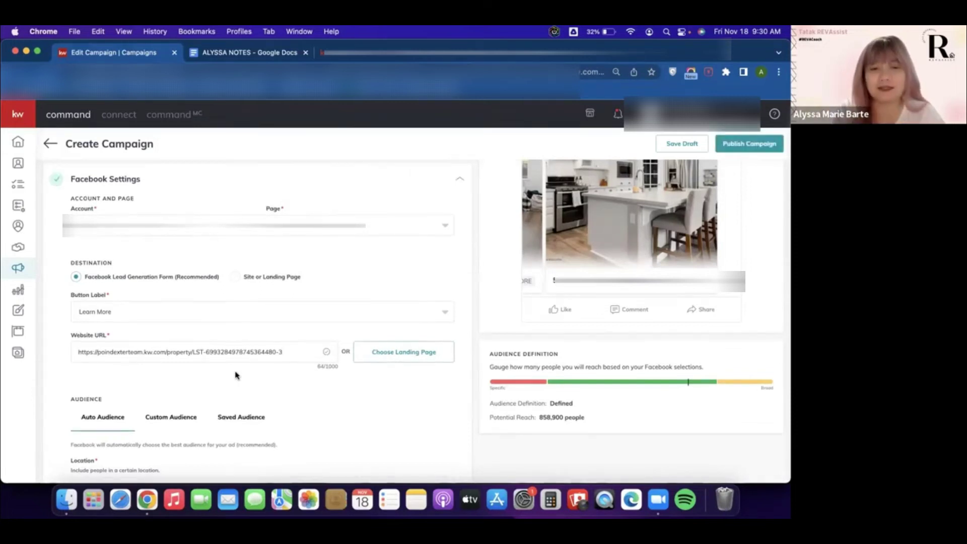
Try audience radii of 21 and 25 miles around Rocklin, California, and restore the radius to 20 miles
scroll(236, 376, down, 5)
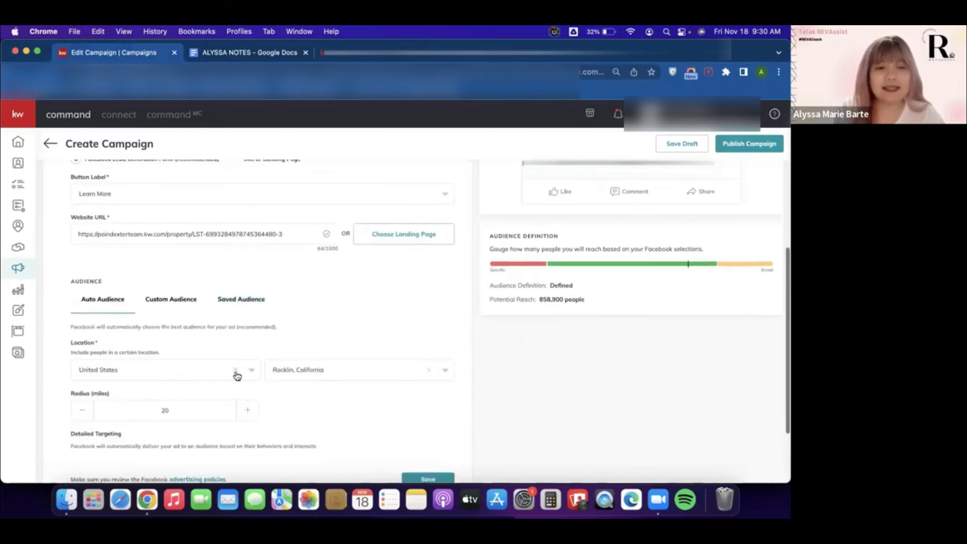
scroll(237, 375, down, 3)
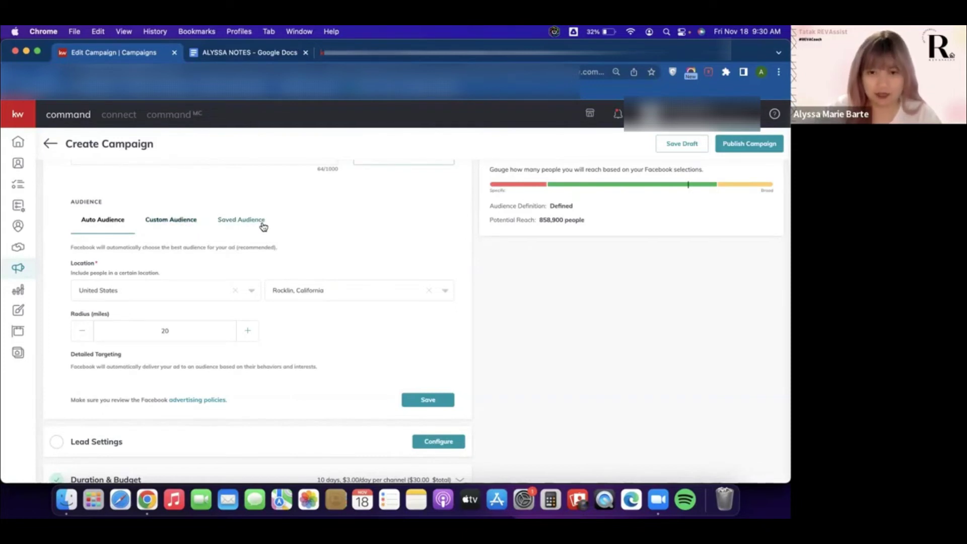
scroll(262, 227, up, 3)
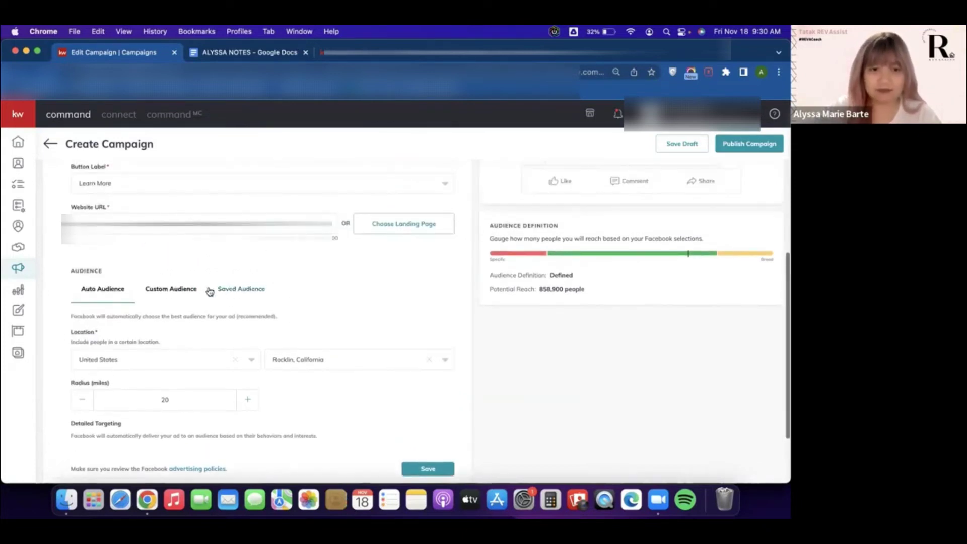
scroll(253, 308, down, 2)
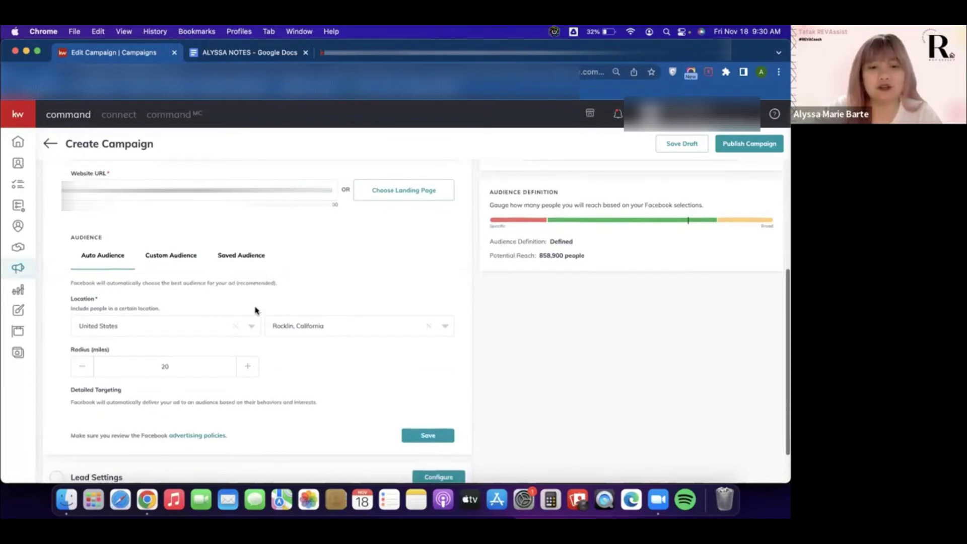
scroll(377, 294, up, 1)
scroll(377, 294, up, 1)
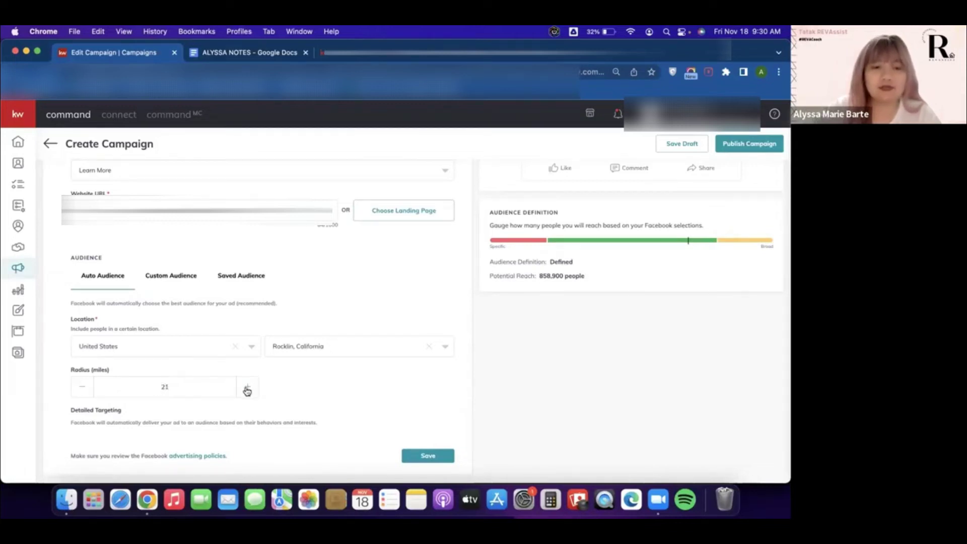
click(86, 386)
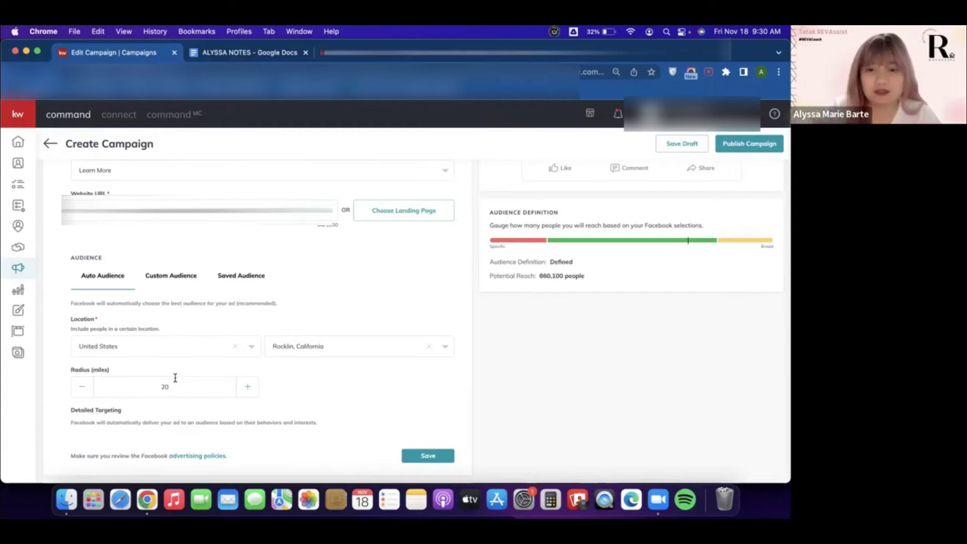
scroll(175, 378, up, 1)
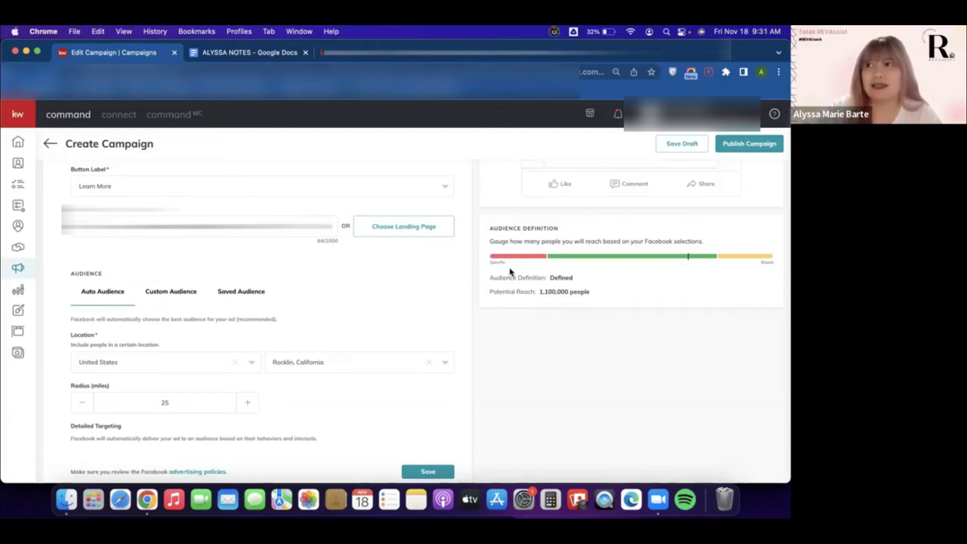
click(83, 406)
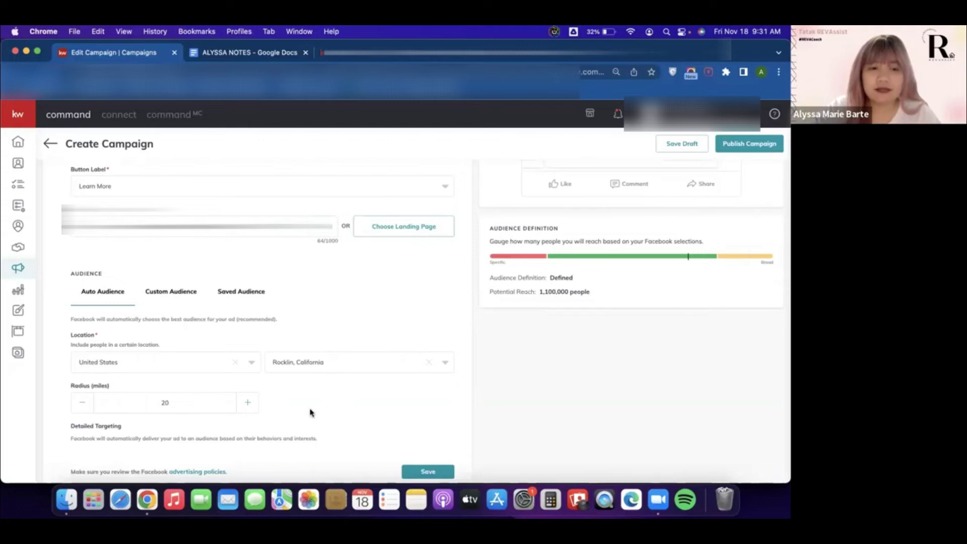
Switch the ad's targeting from the automatic audience to a custom audience
scroll(242, 338, down, 1)
click(170, 273)
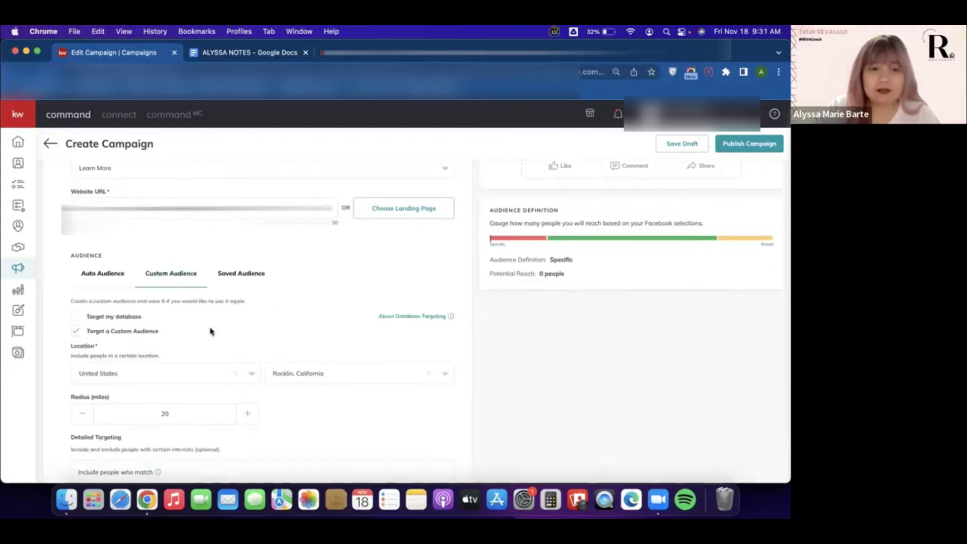
scroll(209, 330, down, 2)
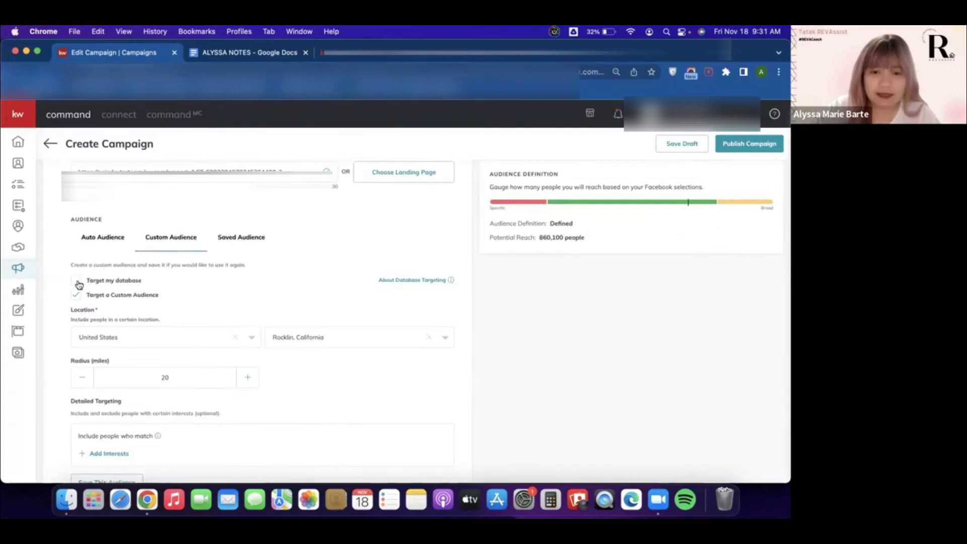
scroll(150, 298, down, 2)
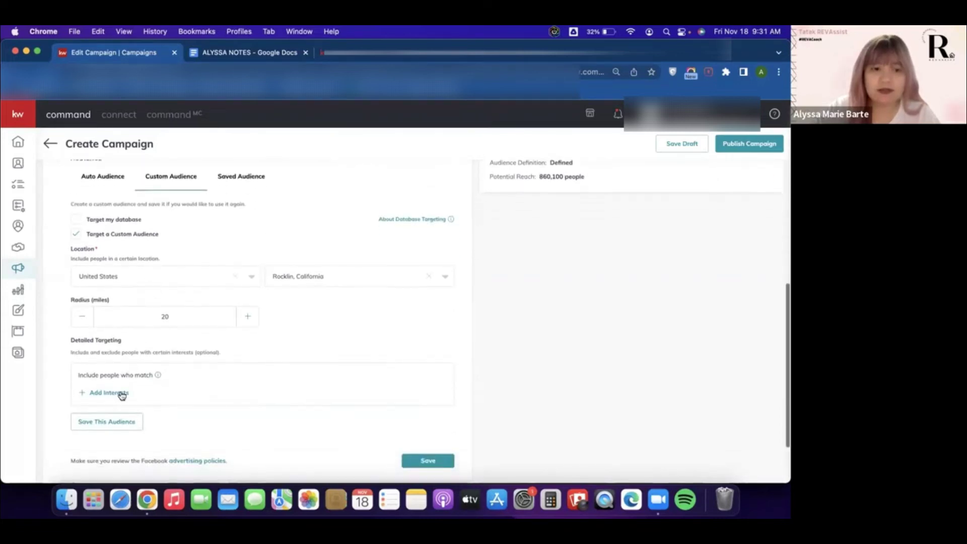
Search the interests for Zillow and add Zillow (property) to the custom audience's detailed targeting
click(115, 393)
click(360, 179)
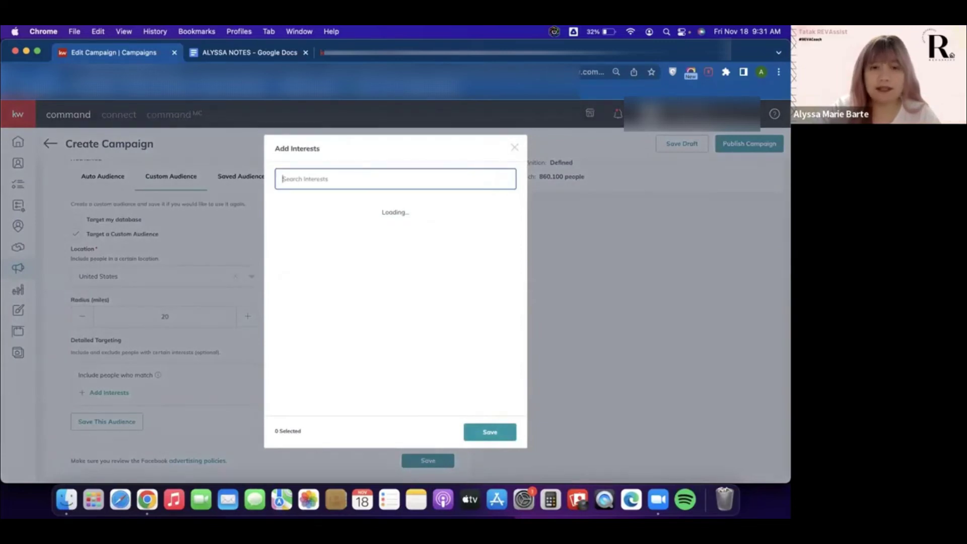
text(Zillow)
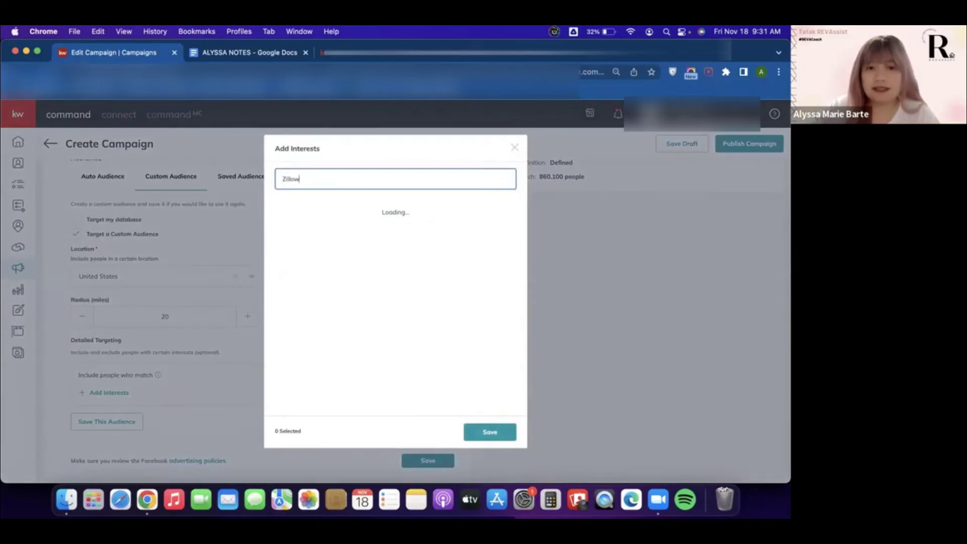
mouse_move(352, 214)
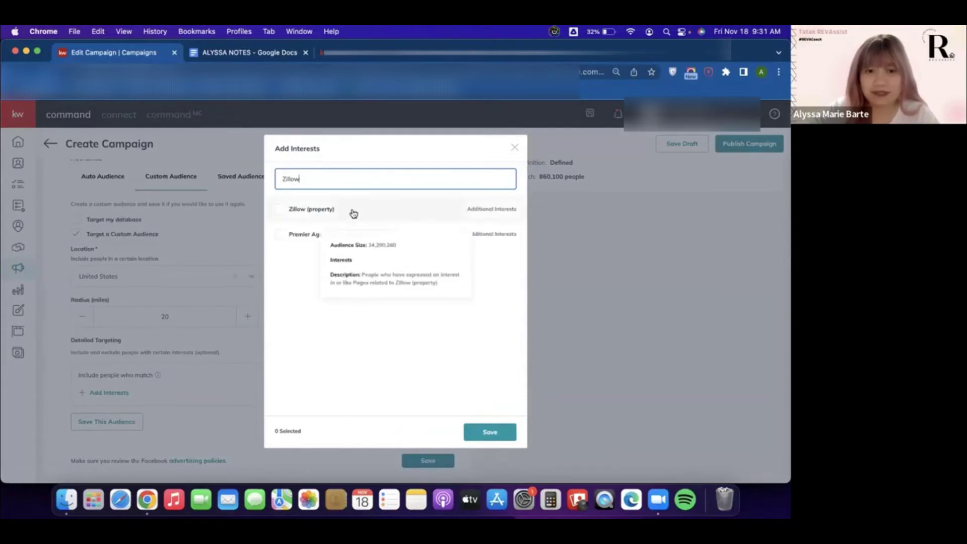
click(280, 210)
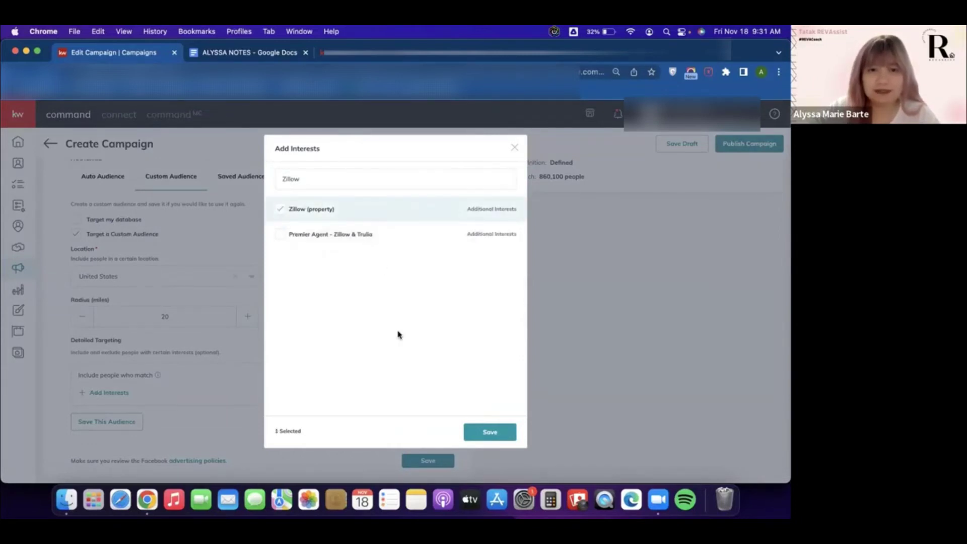
click(490, 431)
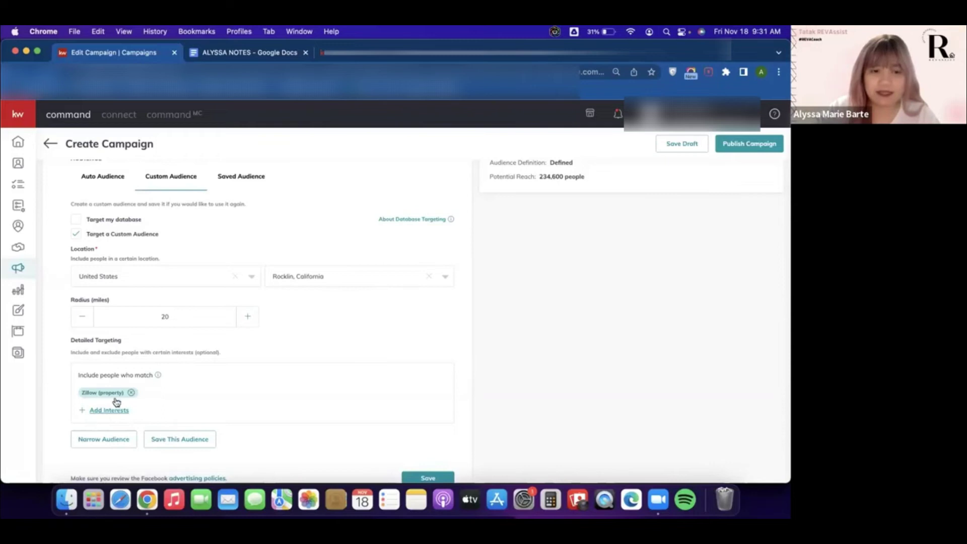
Try to find redfin among the interests, and add realtor.com to the custom audience's detailed targeting
click(107, 411)
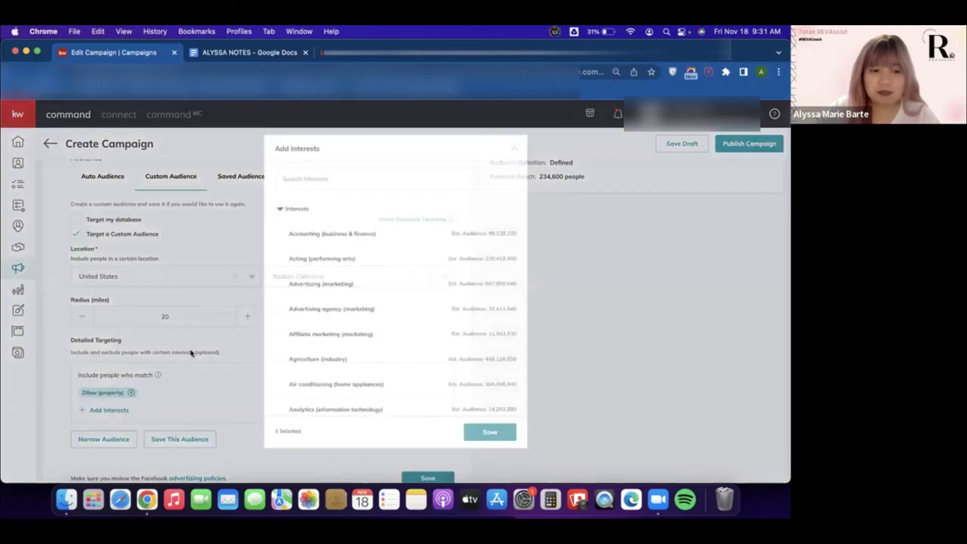
click(347, 180)
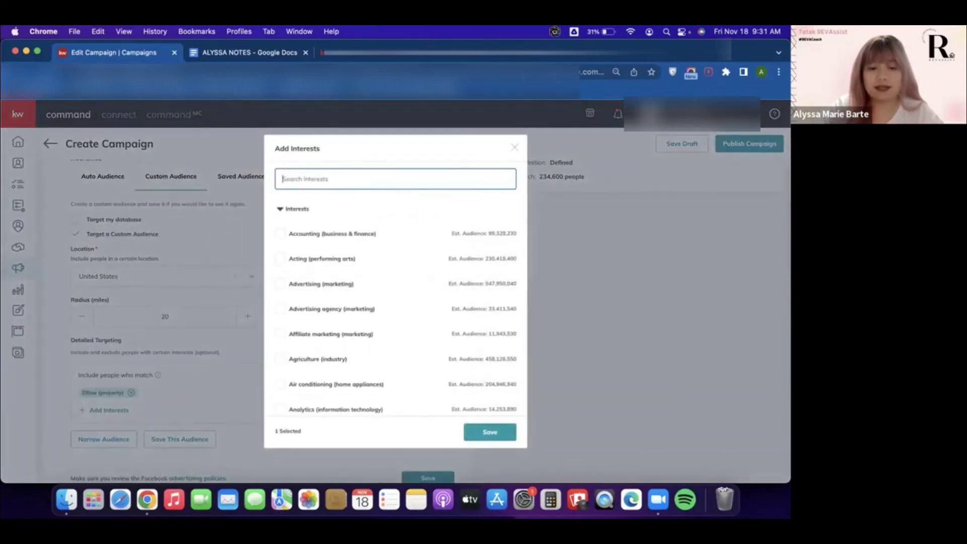
text(redfin)
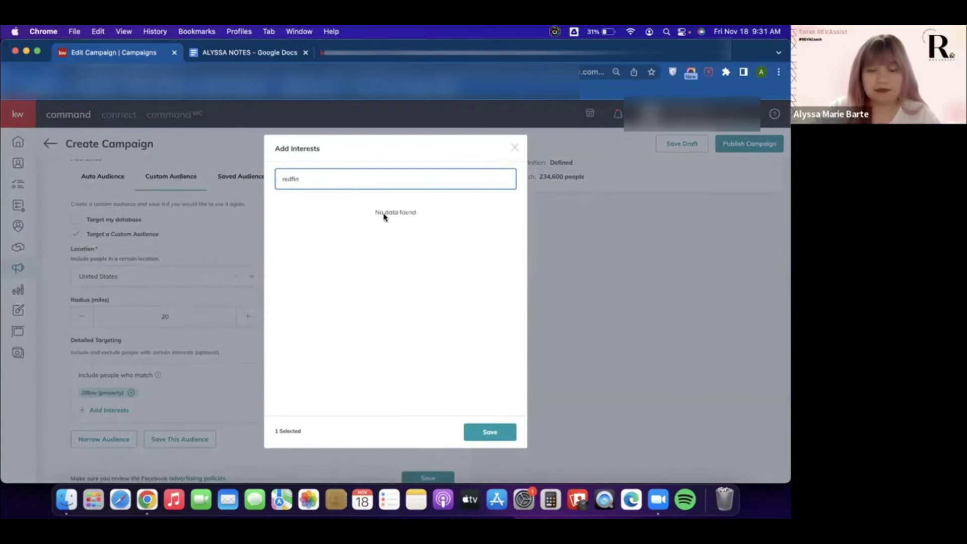
key(super+a)
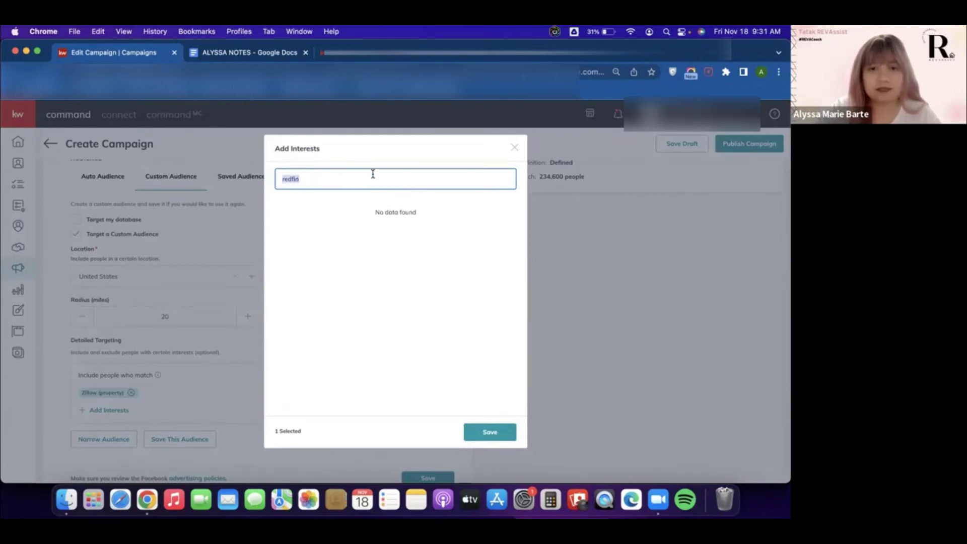
key(BackSpace)
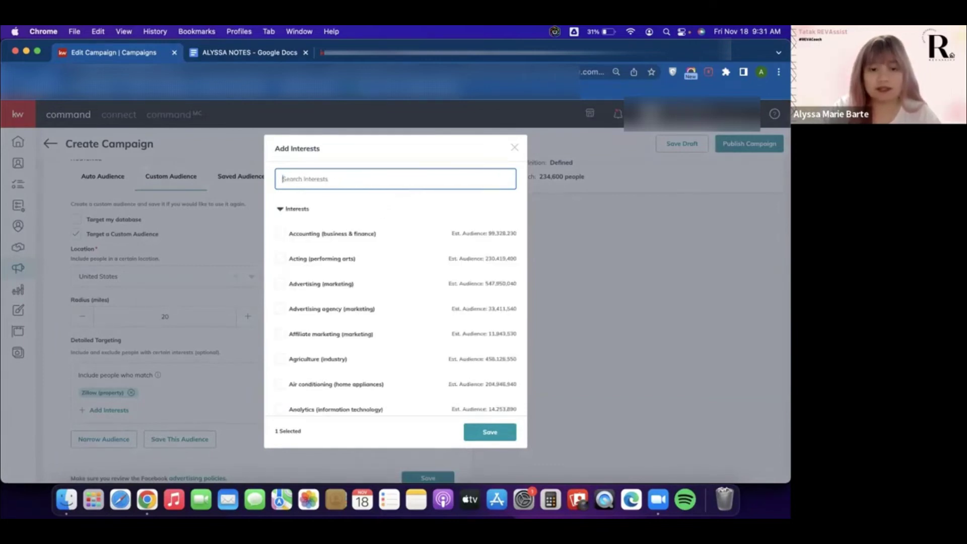
text(realtor.com)
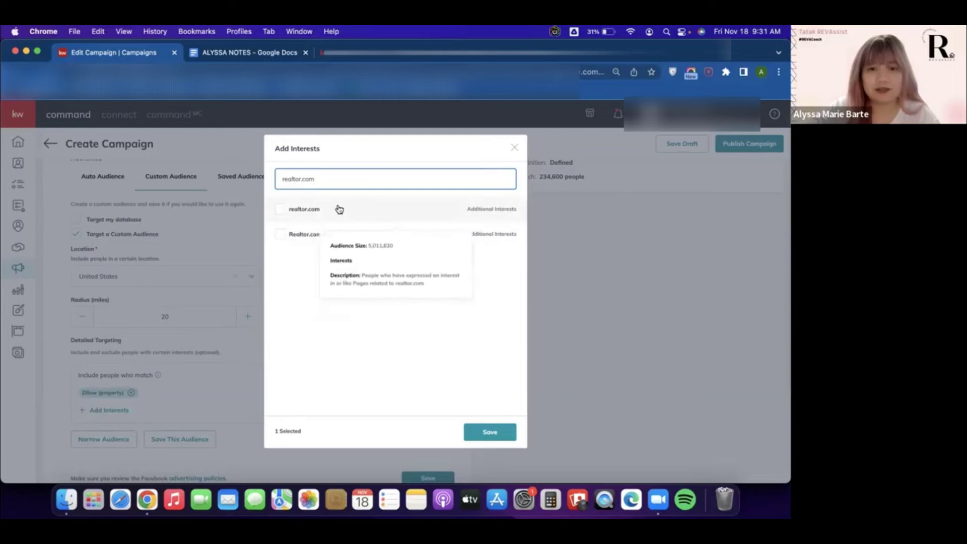
click(377, 209)
click(488, 432)
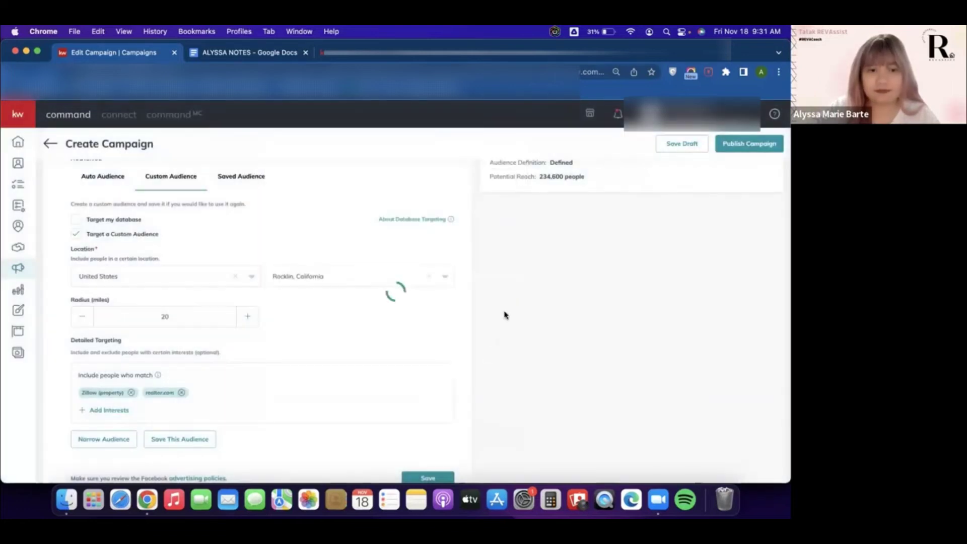
Check the potential reach of the custom audience and save the Facebook settings
scroll(526, 265, up, 2)
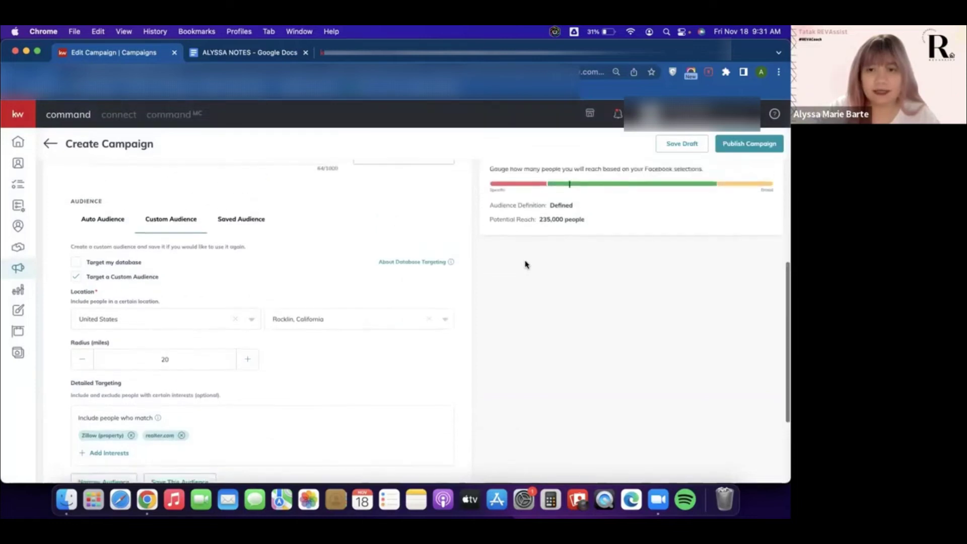
scroll(525, 265, up, 1)
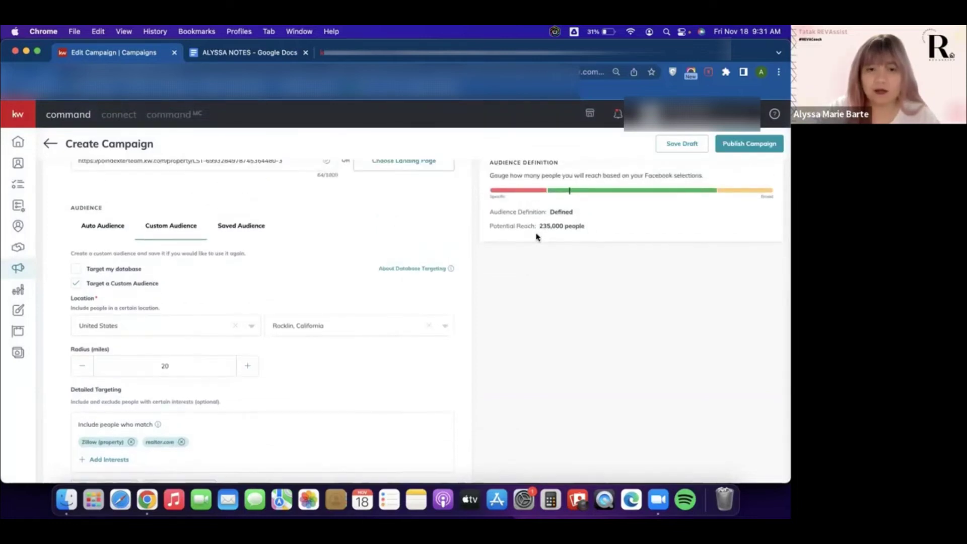
scroll(334, 378, down, 1)
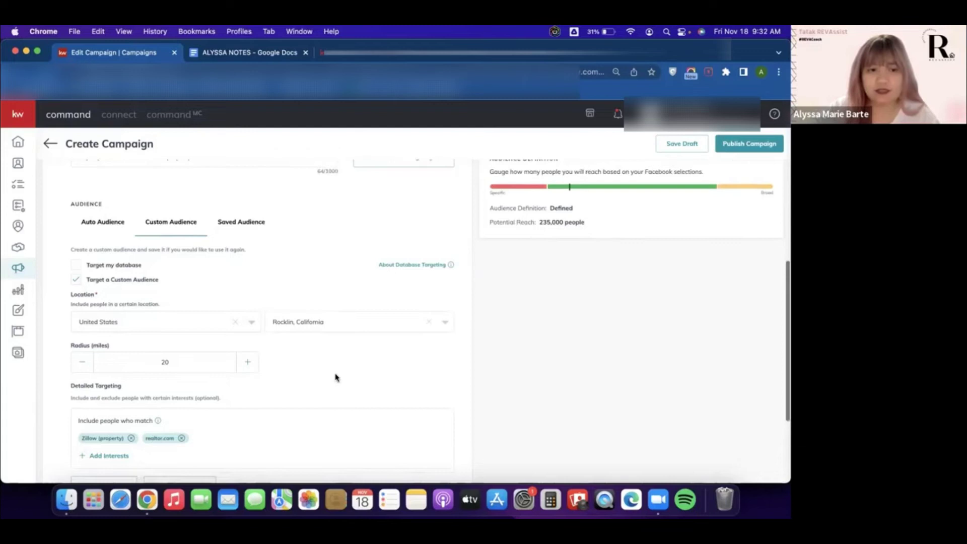
scroll(205, 277, down, 5)
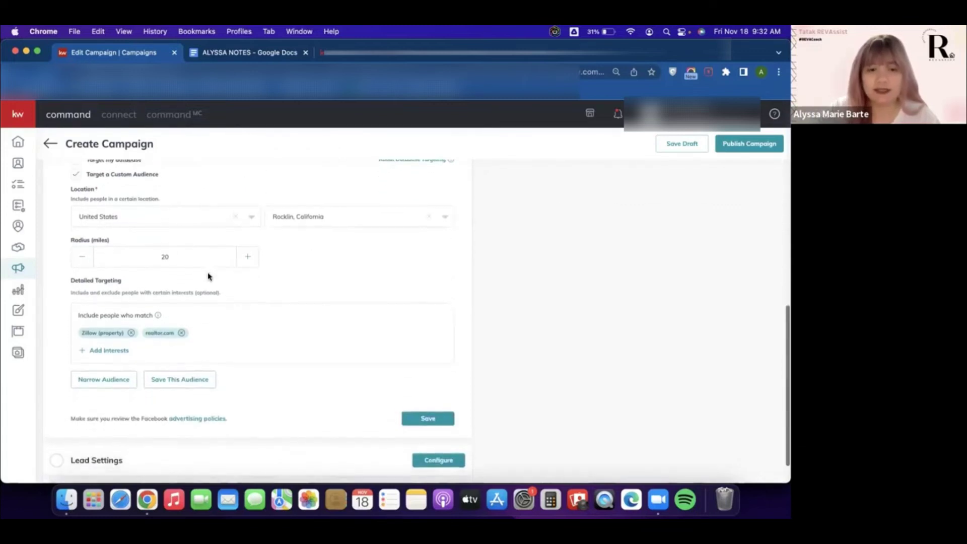
click(422, 416)
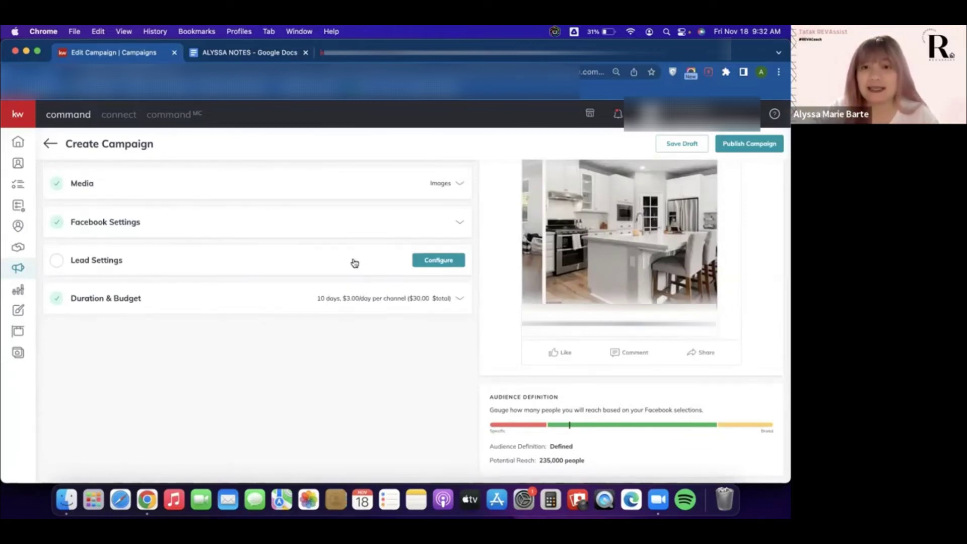
Set the lead routing to Open House in the campaign's lead settings
click(355, 262)
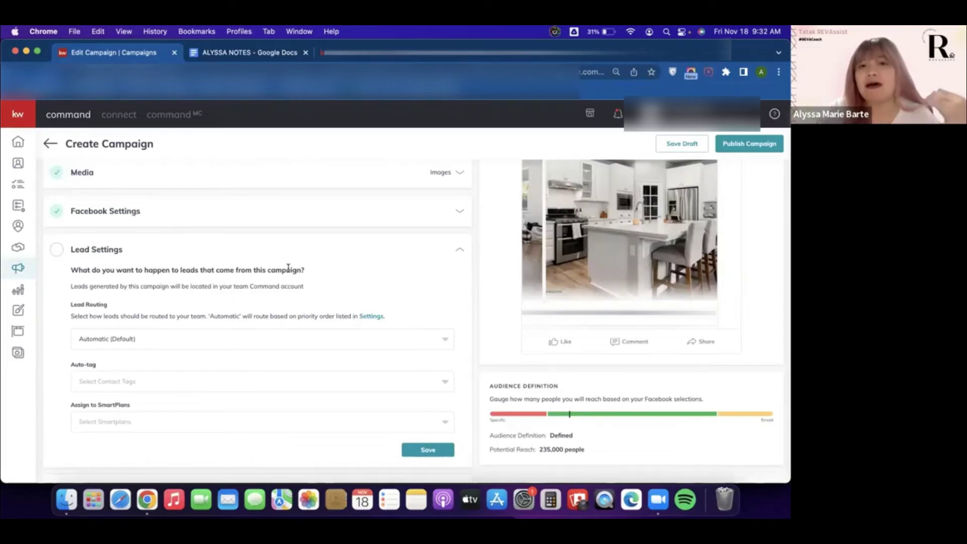
scroll(309, 275, down, 1)
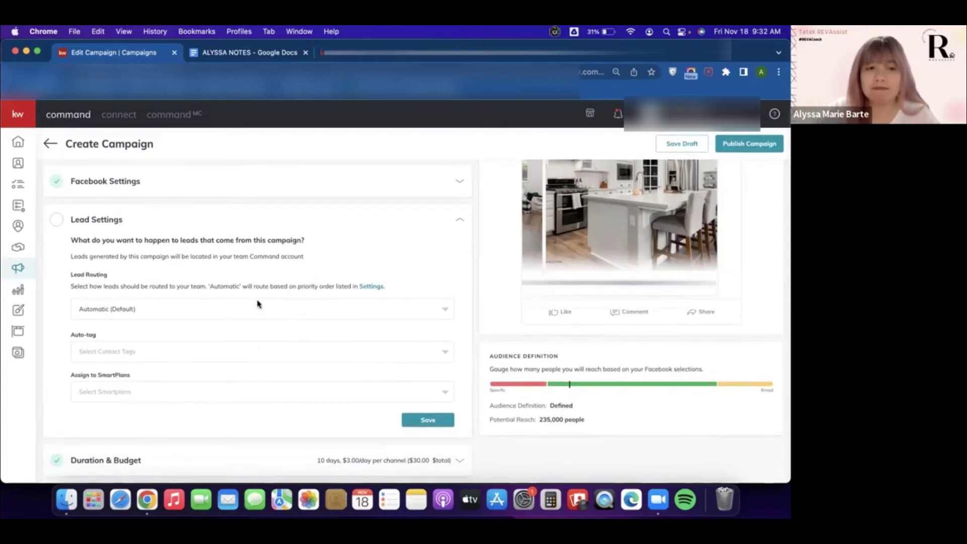
click(170, 309)
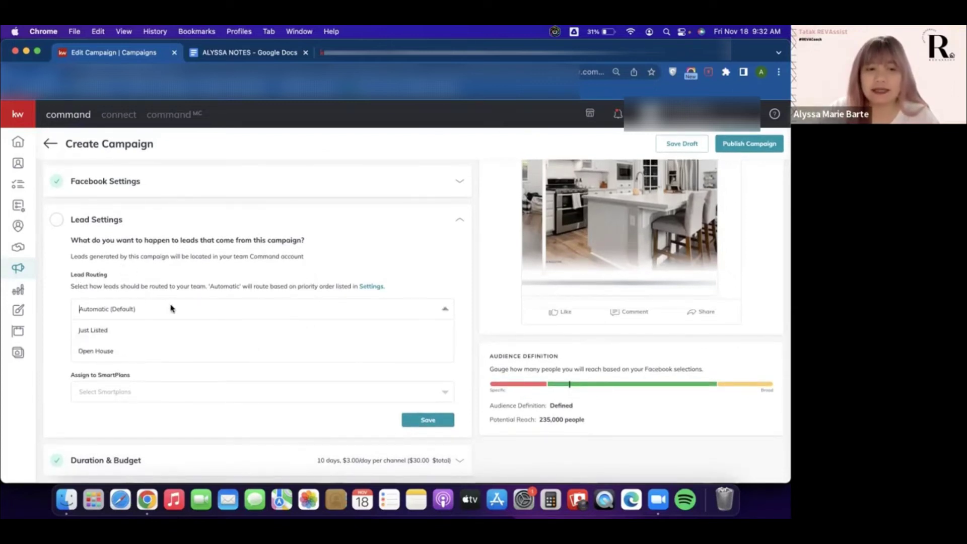
click(150, 353)
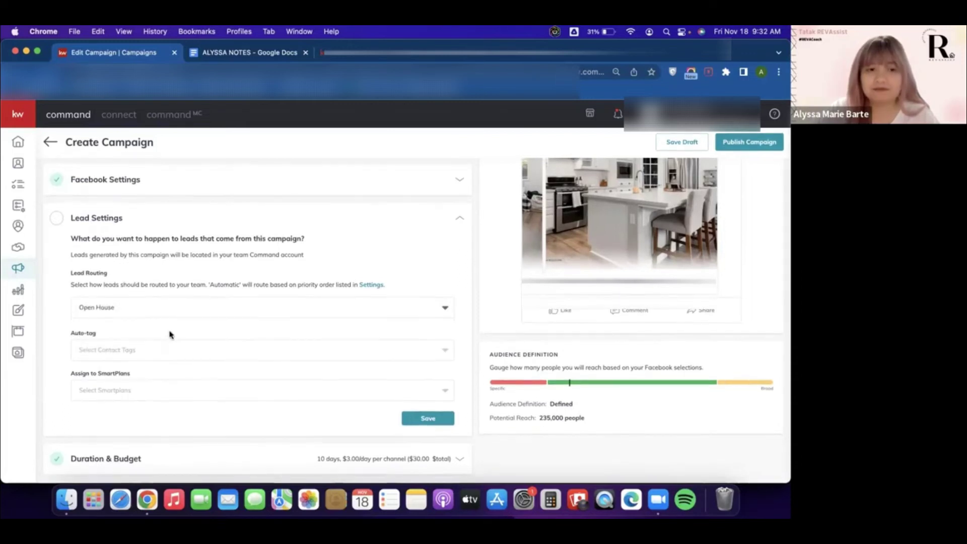
Add the auto-tags Open House, Buyer and Buyers for the campaign's leads
click(168, 350)
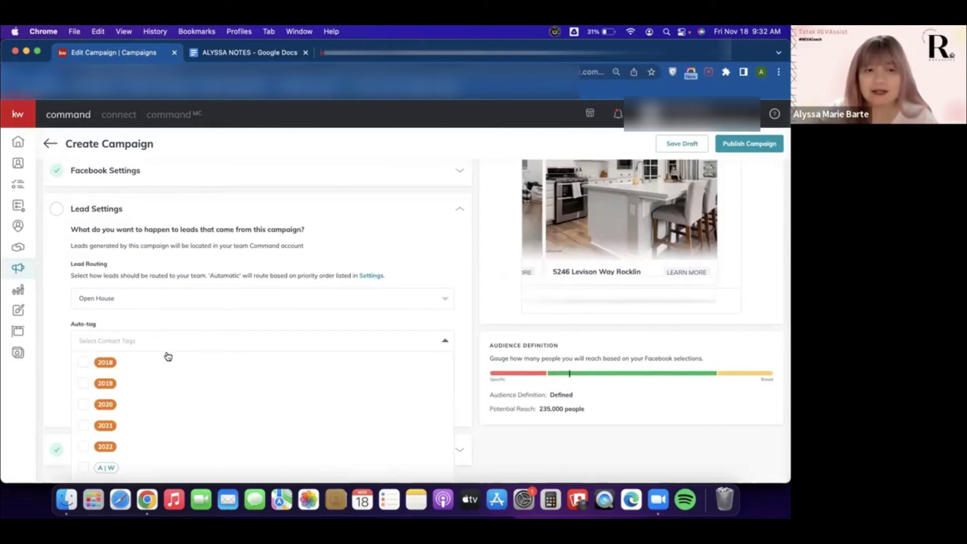
text(Open)
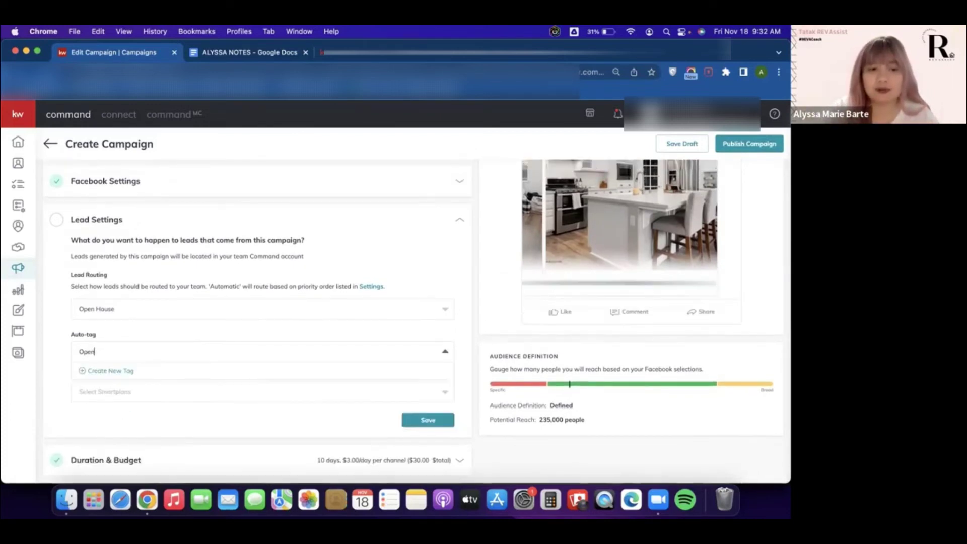
click(147, 377)
text(B)
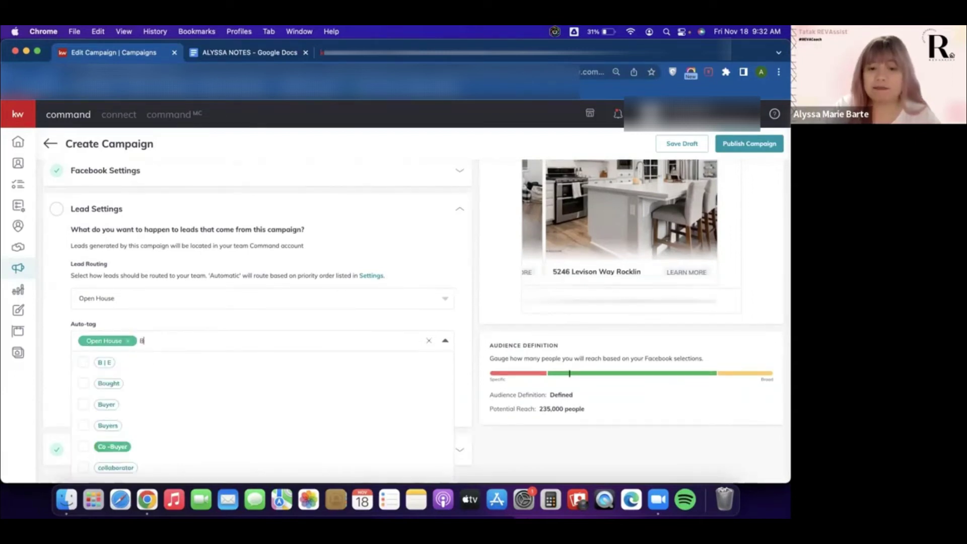
text(uyer)
click(156, 376)
text(Buyer)
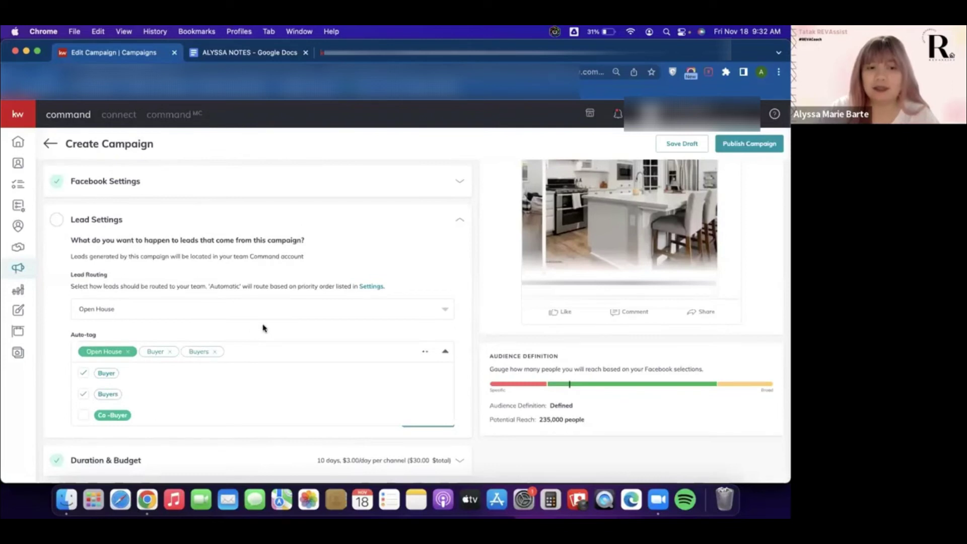
text(seller)
key(BackSpace)
key(BackSpace)
key(BackSpace)
key(BackSpace)
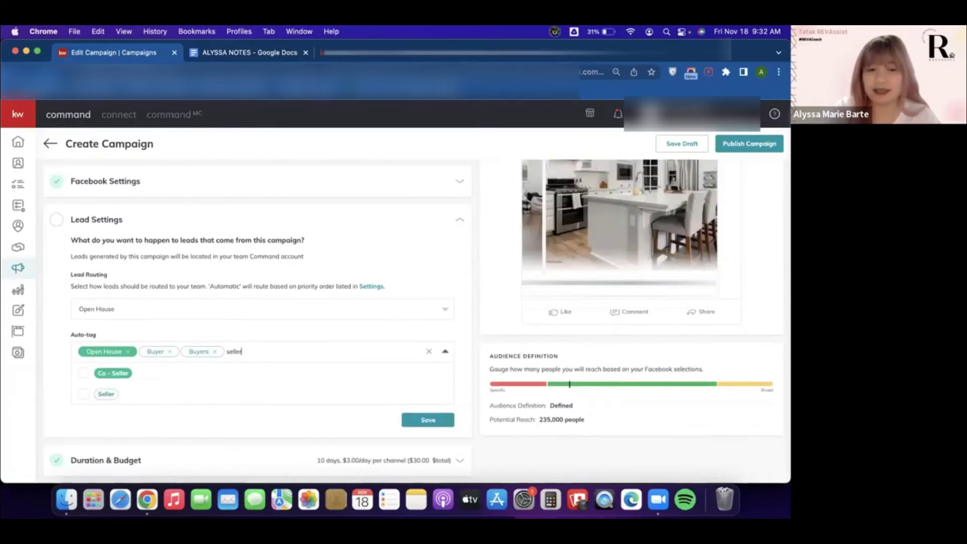
key(BackSpace)
key(BackSpace)
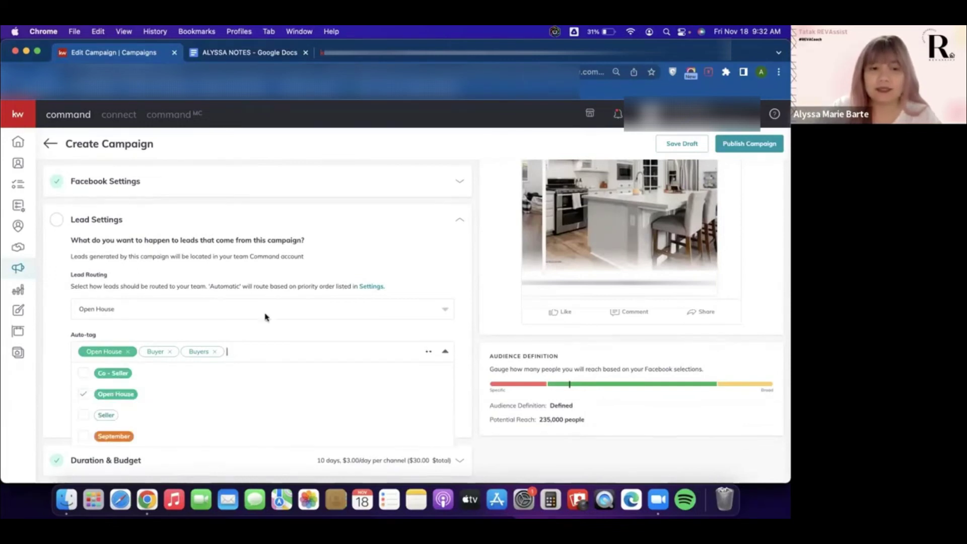
key(Escape)
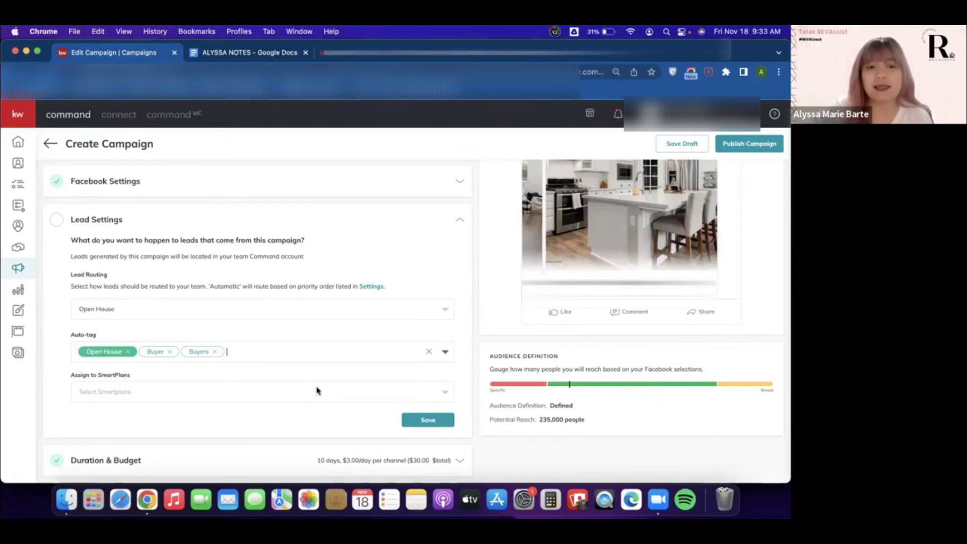
Assign the SmartPlan My EASY BUTTON: Facebook Lead Follow Up (Calls/Texts/Emails) to the leads and save the lead settings
click(318, 391)
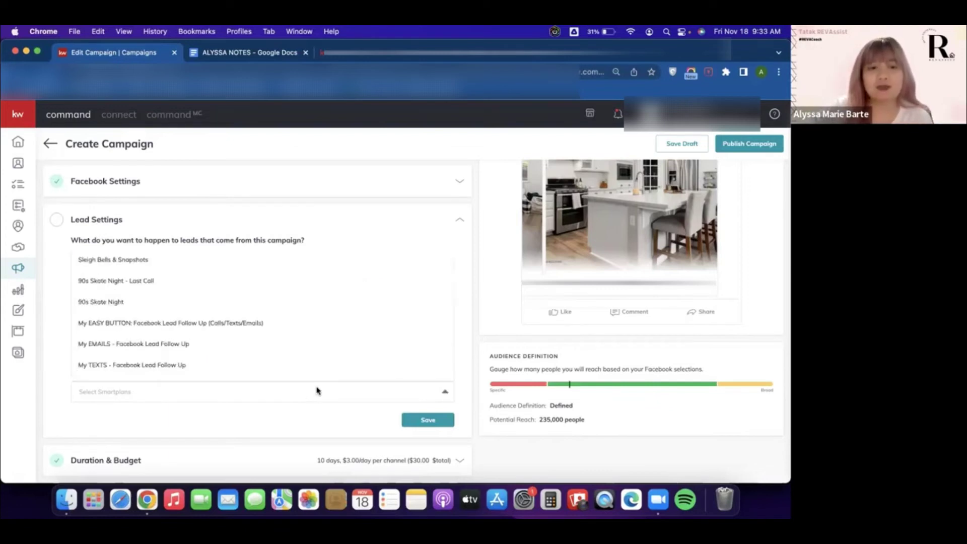
click(307, 333)
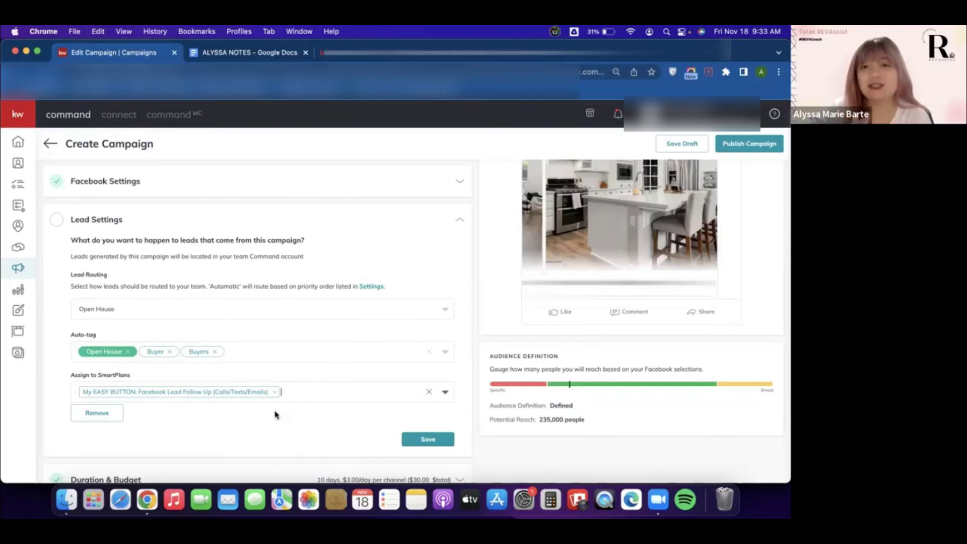
click(326, 388)
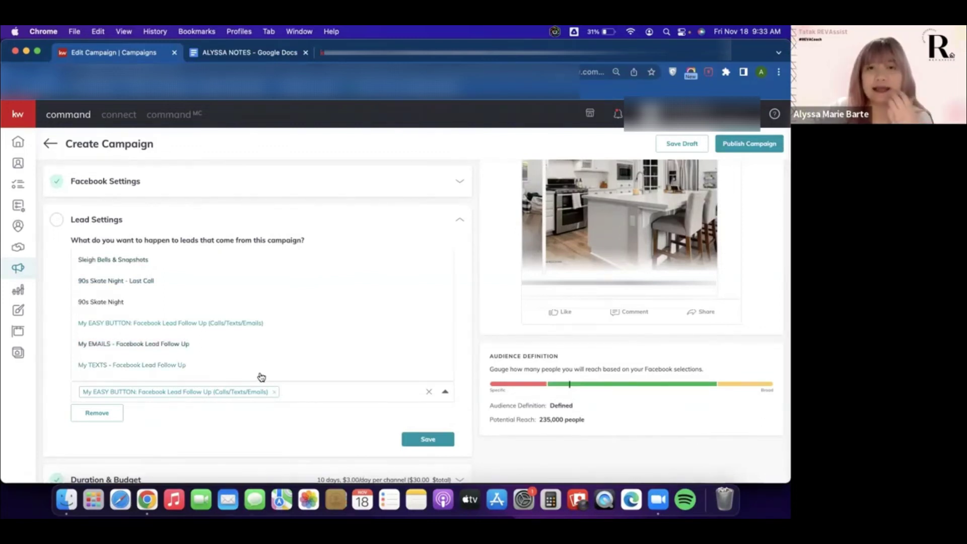
click(307, 412)
scroll(306, 413, down, 1)
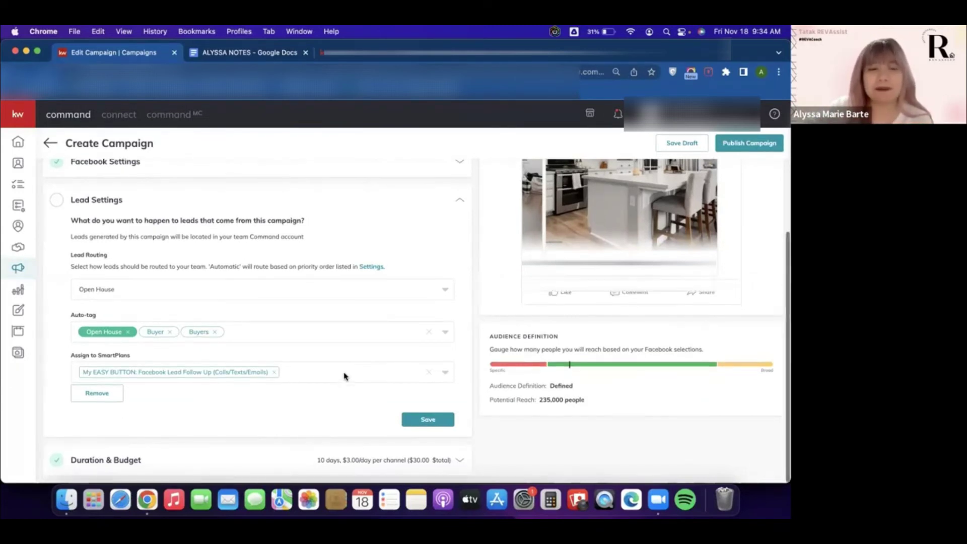
scroll(362, 388, down, 1)
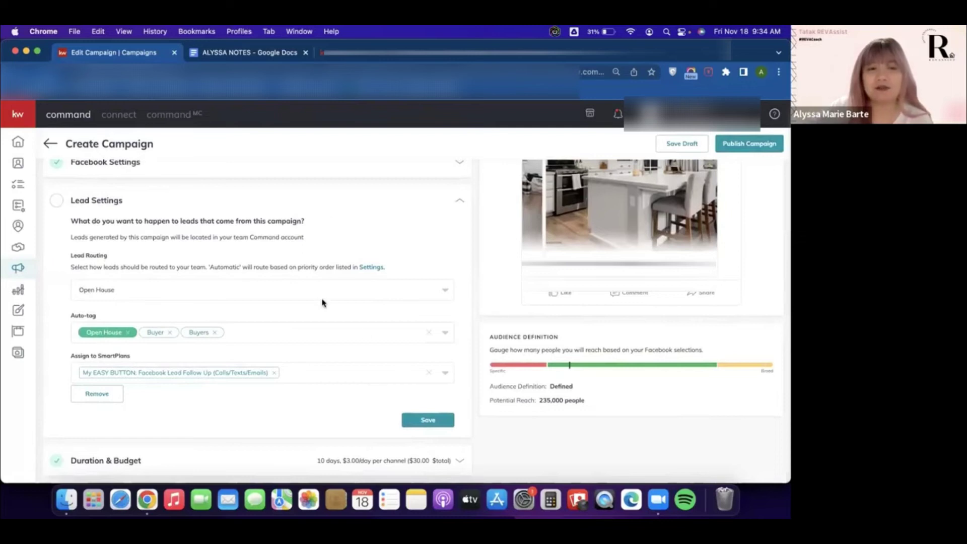
click(425, 421)
Try a total campaign budget of 100, change it to 50, and save the duration and budget settings
click(360, 306)
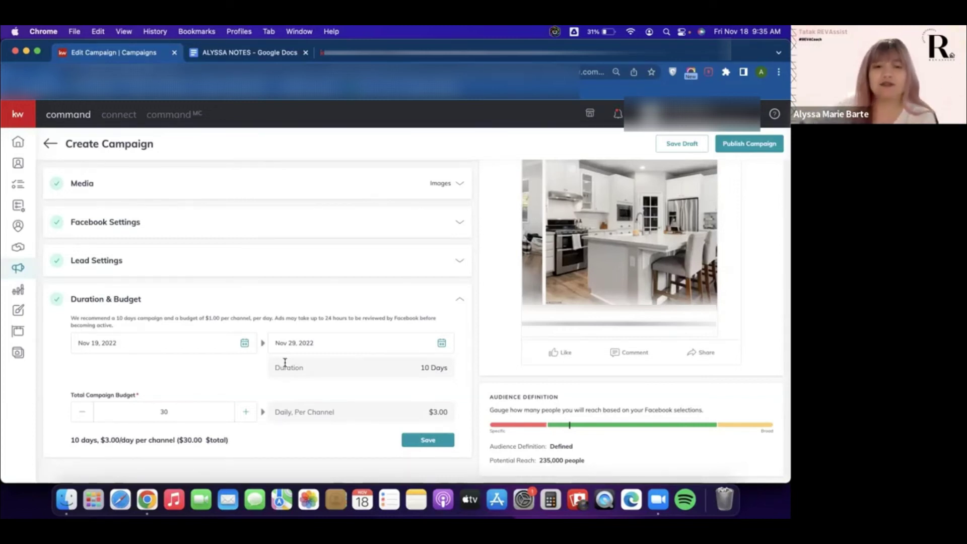
double_click(144, 411)
text(100)
click(193, 389)
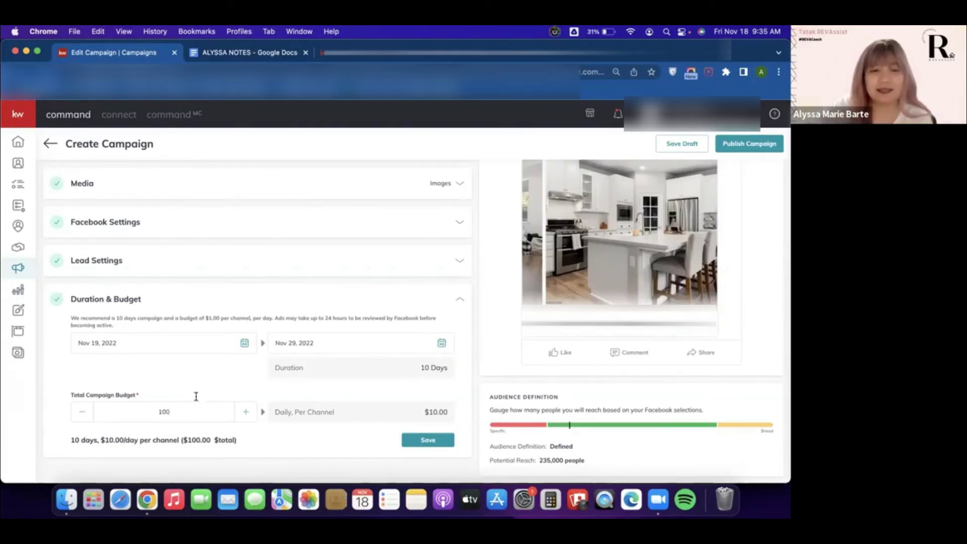
click(148, 415)
key(super+a)
text(50)
click(253, 438)
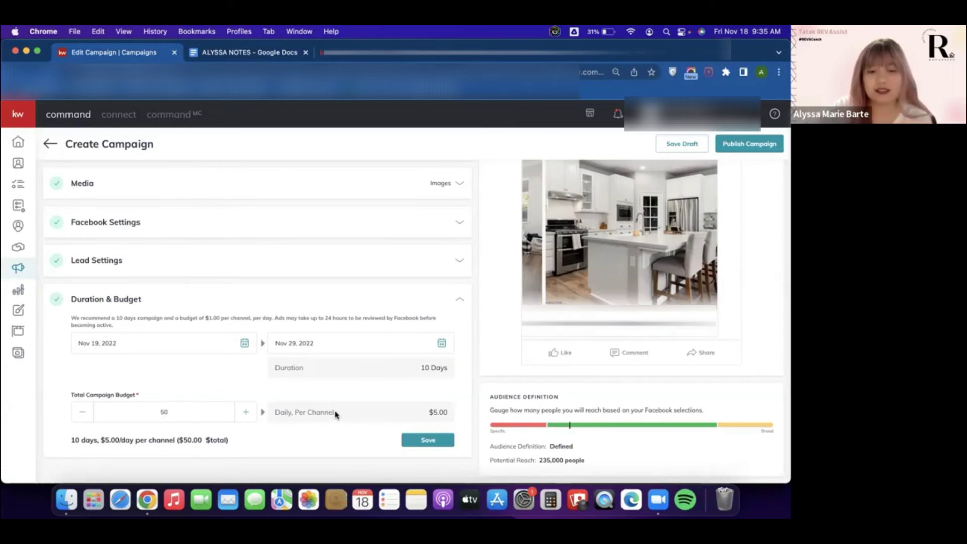
scroll(358, 389, down, 1)
scroll(324, 428, up, 1)
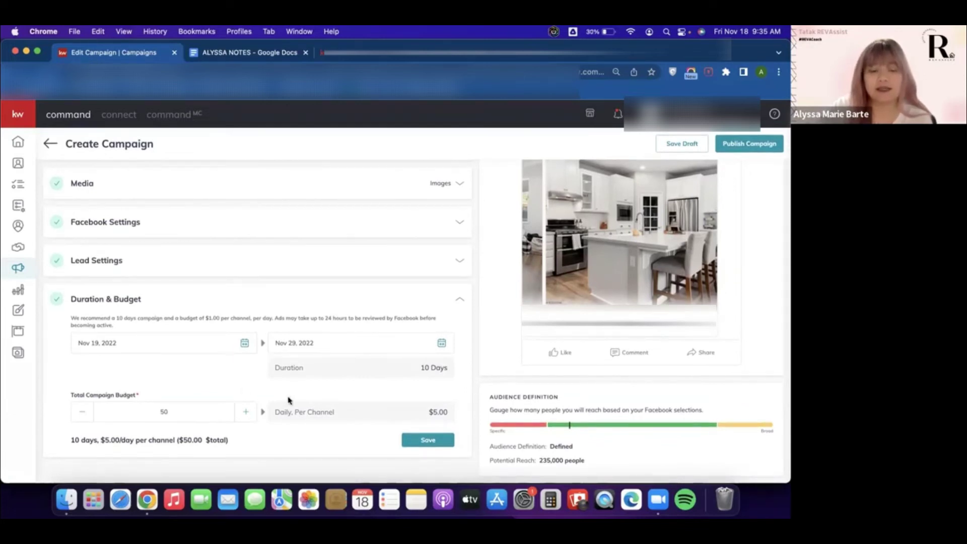
click(428, 441)
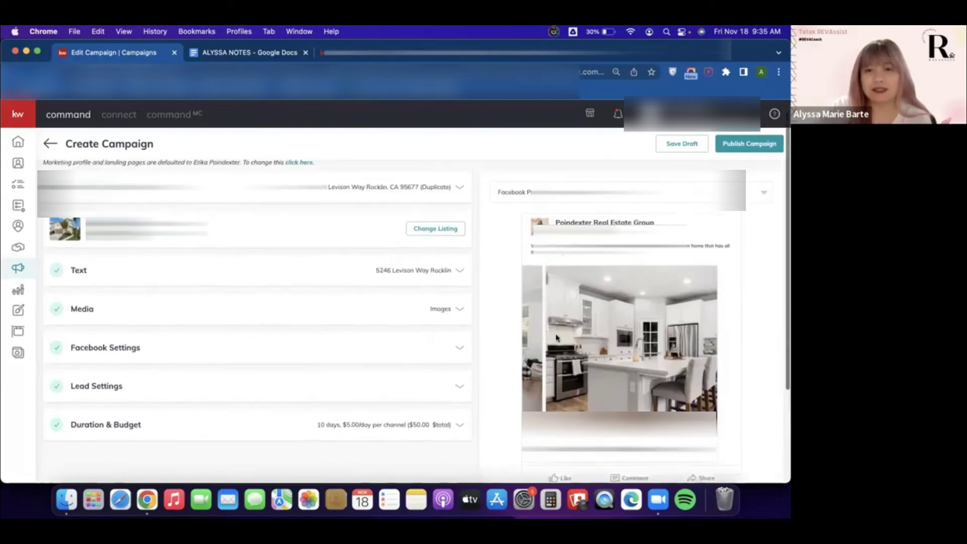
Switch the ad preview to the Facebook mobile carousel and look through its listing photos
scroll(574, 368, left, 3)
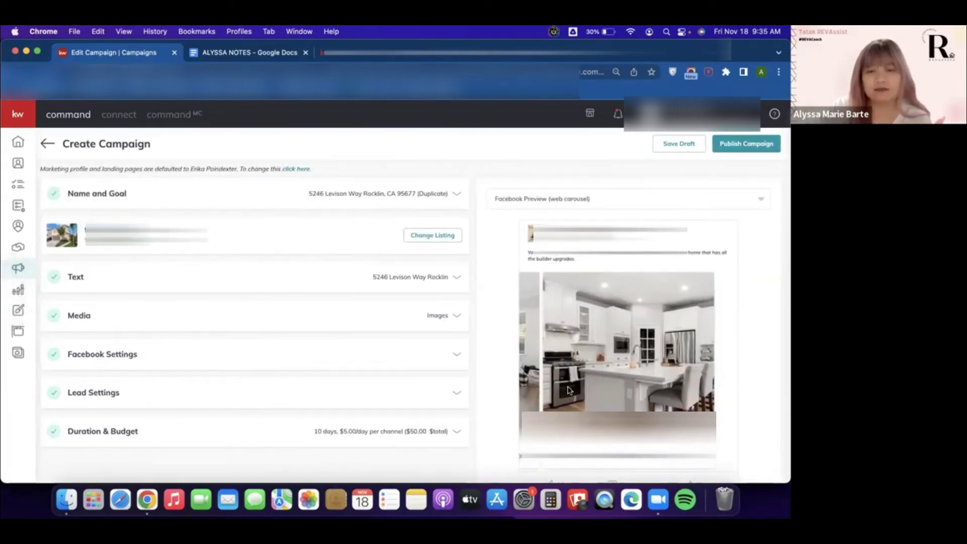
click(658, 201)
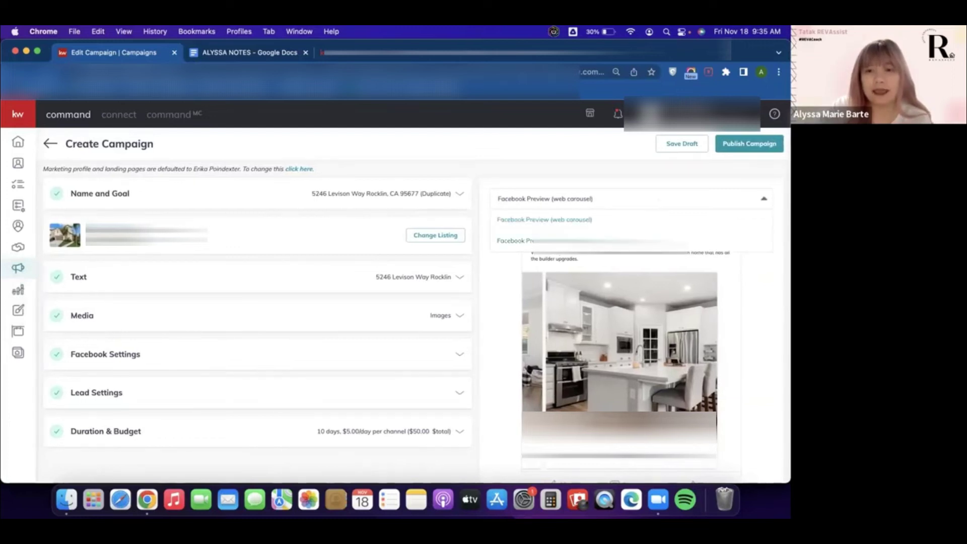
click(655, 241)
mouse_move(601, 318)
mouse_down()
mouse_move(696, 313)
mouse_move(595, 321)
mouse_up()
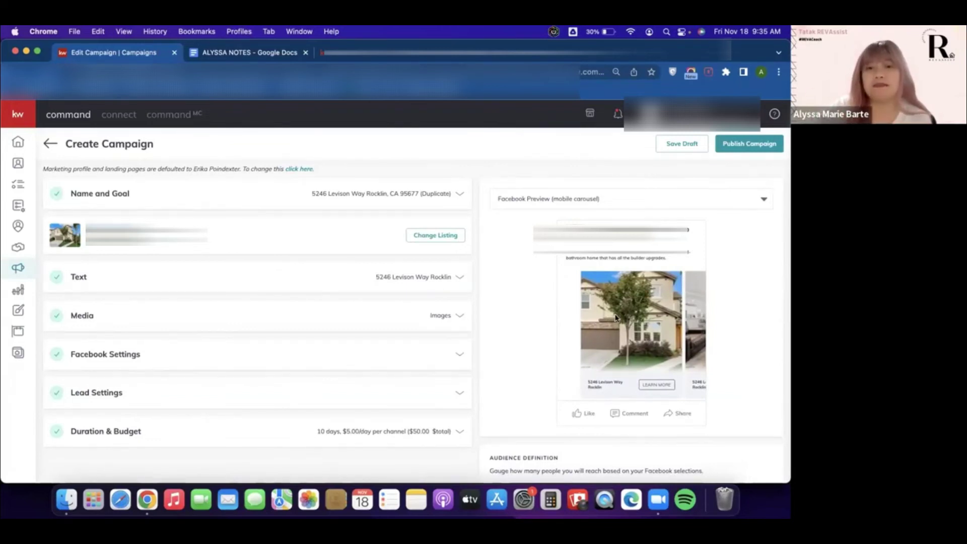
drag(616, 317, 592, 317)
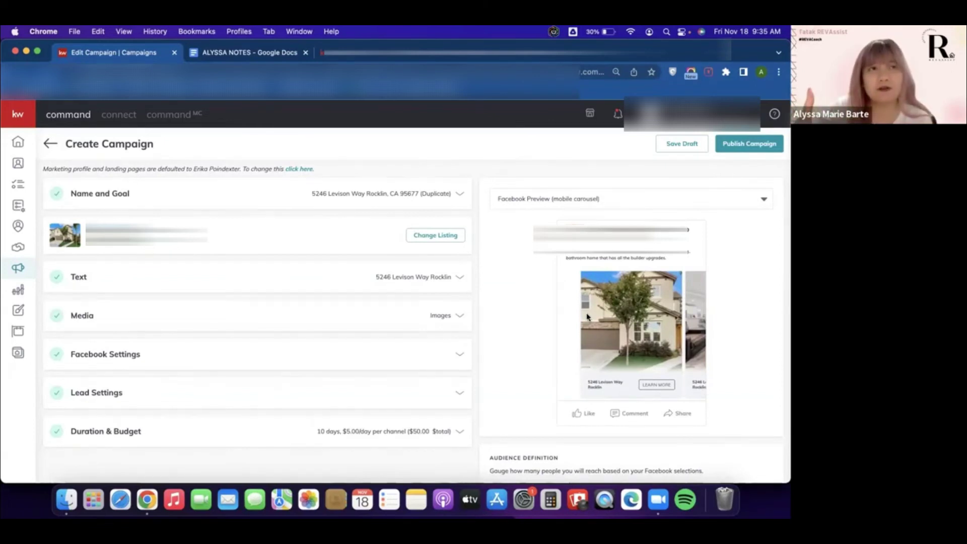
drag(650, 309, 600, 315)
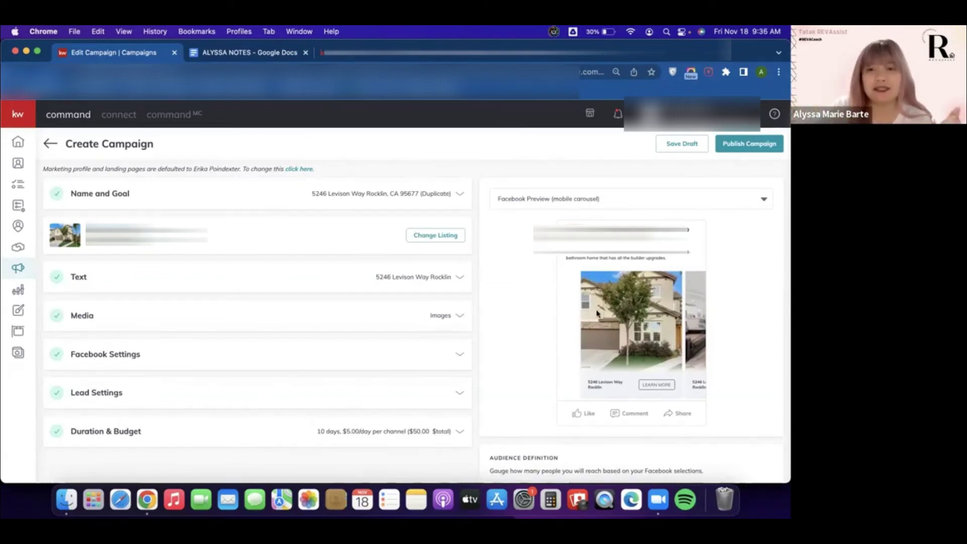
scroll(612, 319, right, 3)
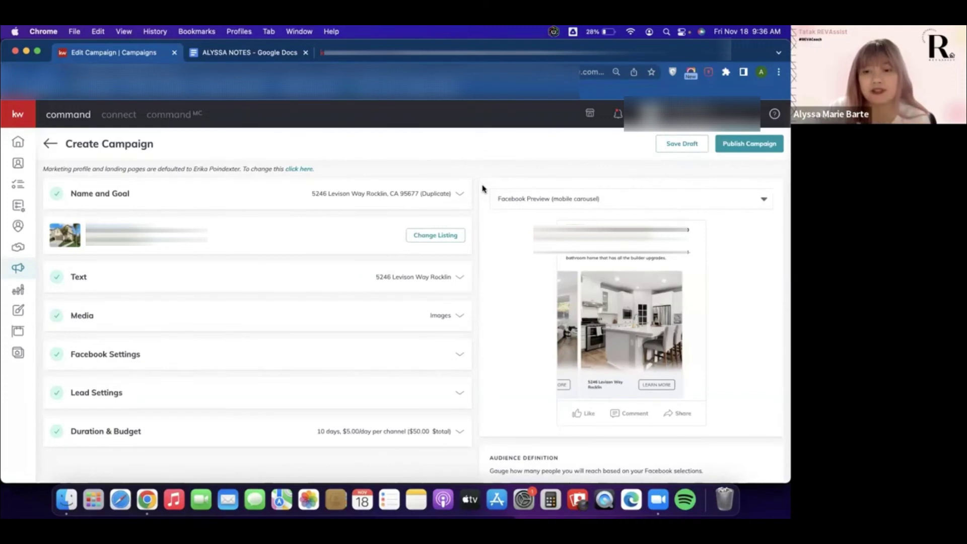
drag(610, 327, 713, 324)
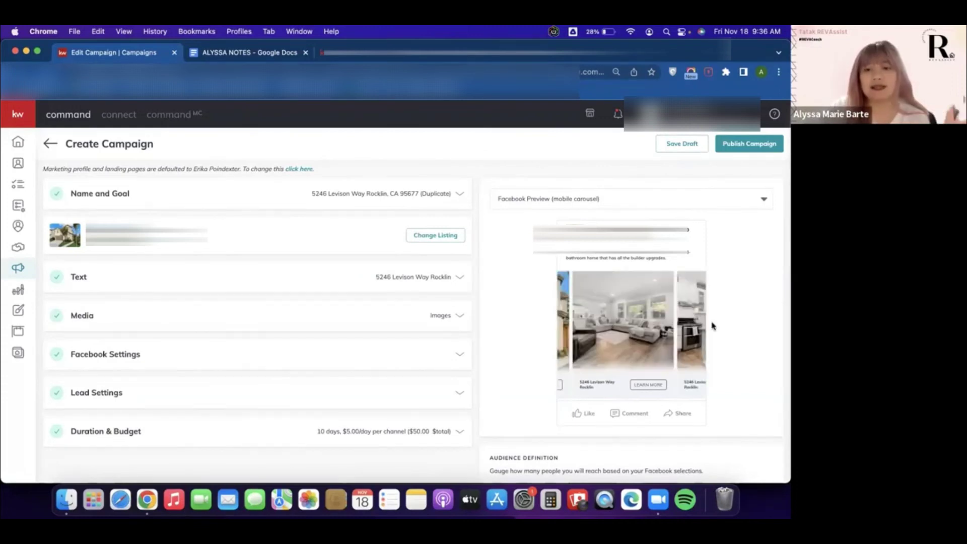
drag(612, 347, 710, 339)
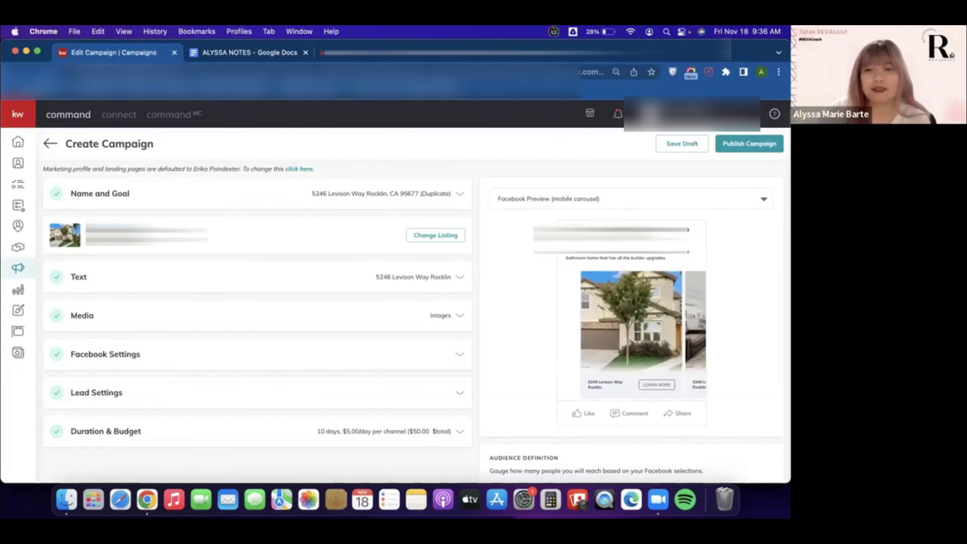
Review the ad's main text, headline and description, and save the campaign as a draft
click(437, 278)
scroll(408, 325, down, 1)
scroll(408, 325, down, 2)
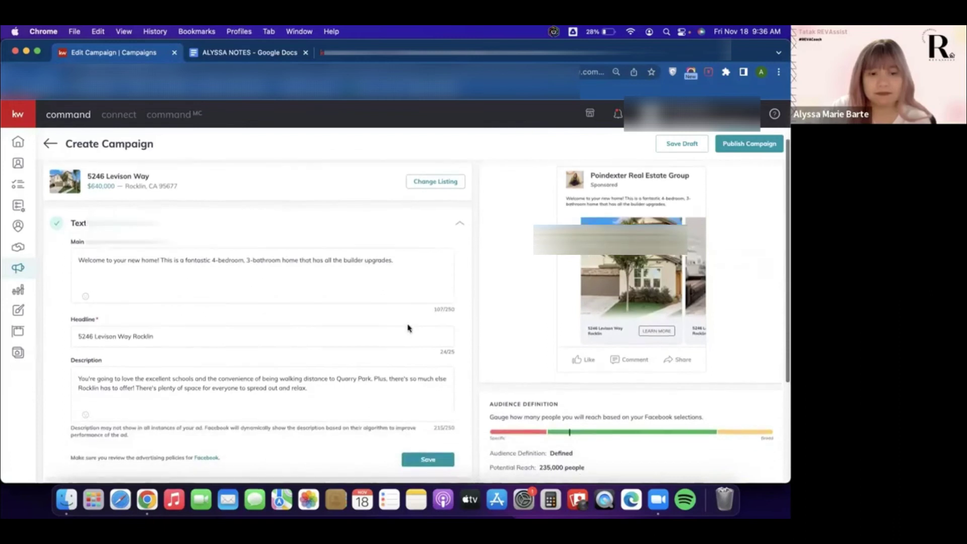
scroll(458, 285, up, 5)
click(458, 285)
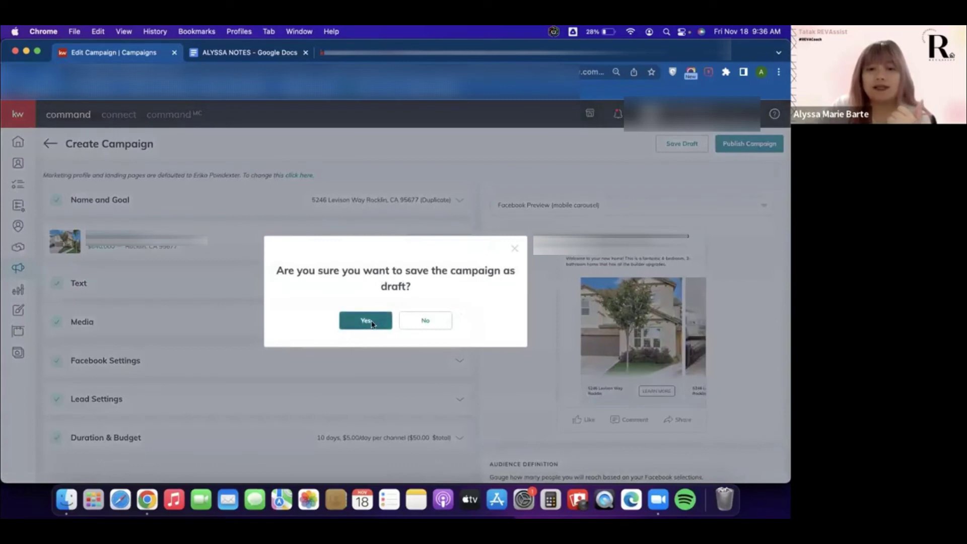
click(367, 321)
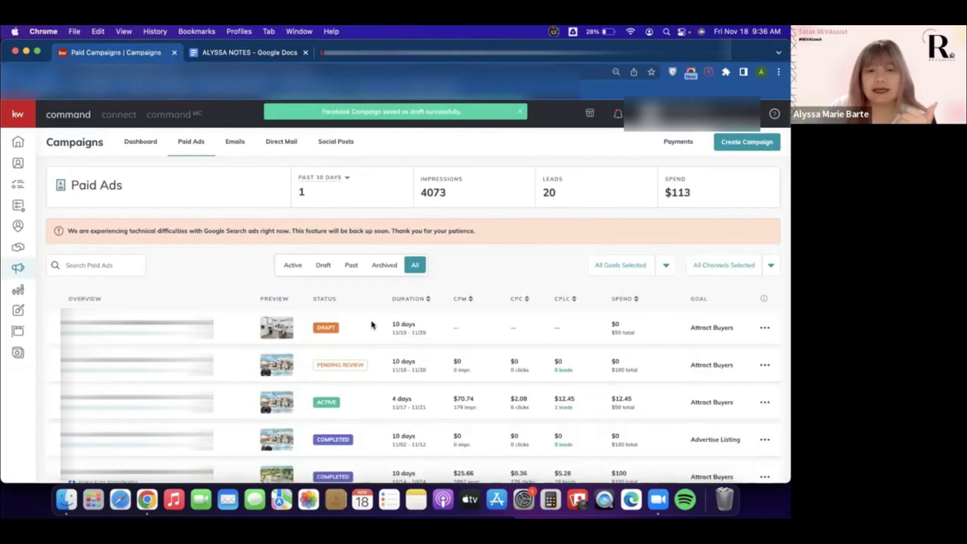
Reopen the newly saved draft campaign from the paid ads list for editing
scroll(371, 324, down, 1)
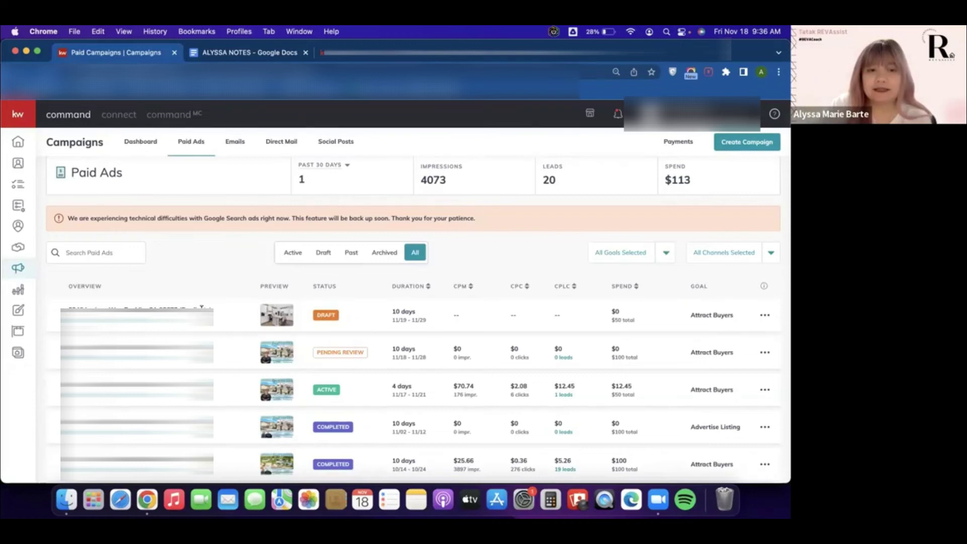
click(765, 315)
click(727, 298)
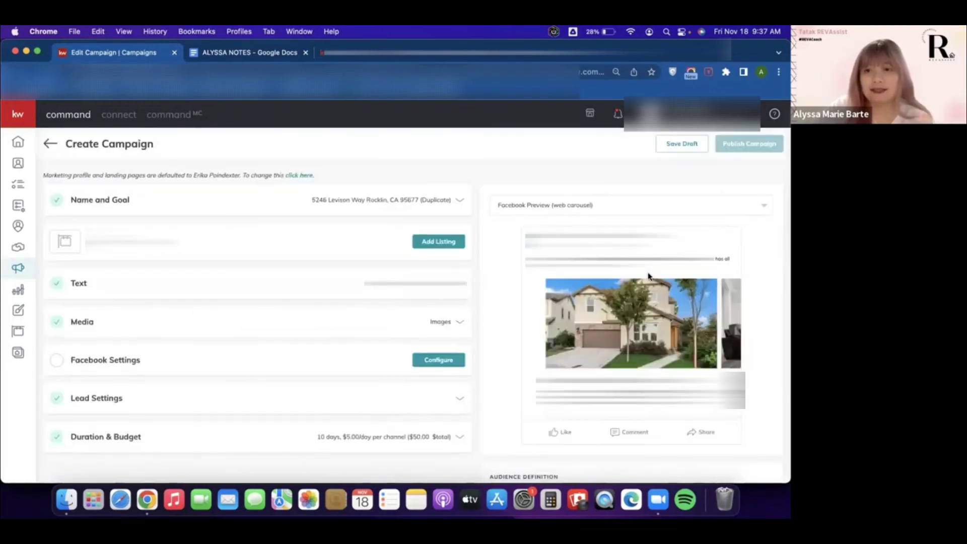
click(732, 146)
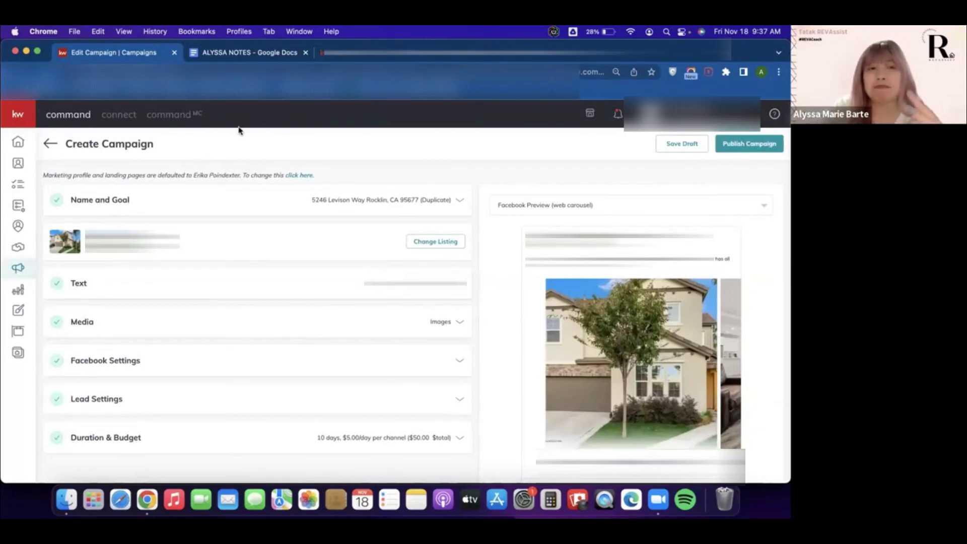
Exit the draft's editor without saving again and look over the campaign statuses in the paid ads list
click(47, 145)
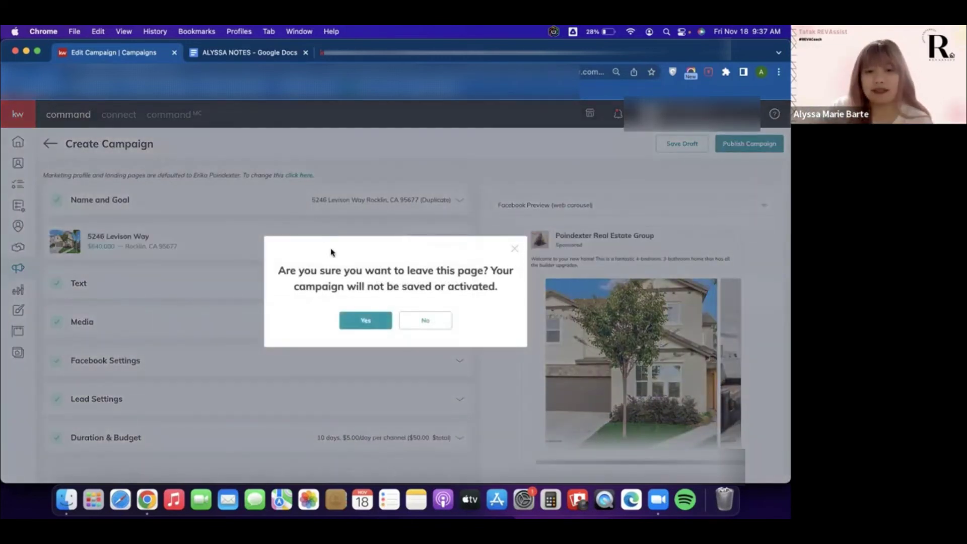
click(365, 321)
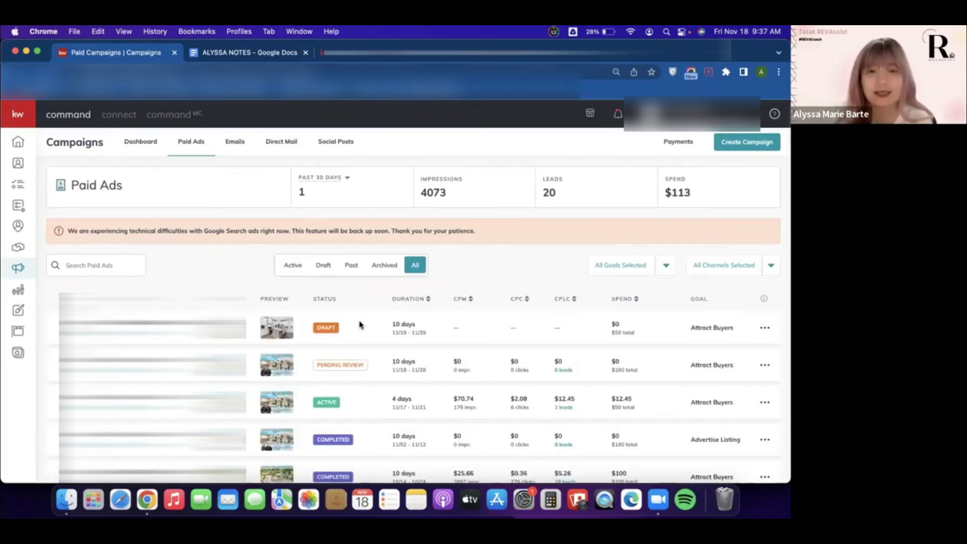
scroll(359, 325, down, 1)
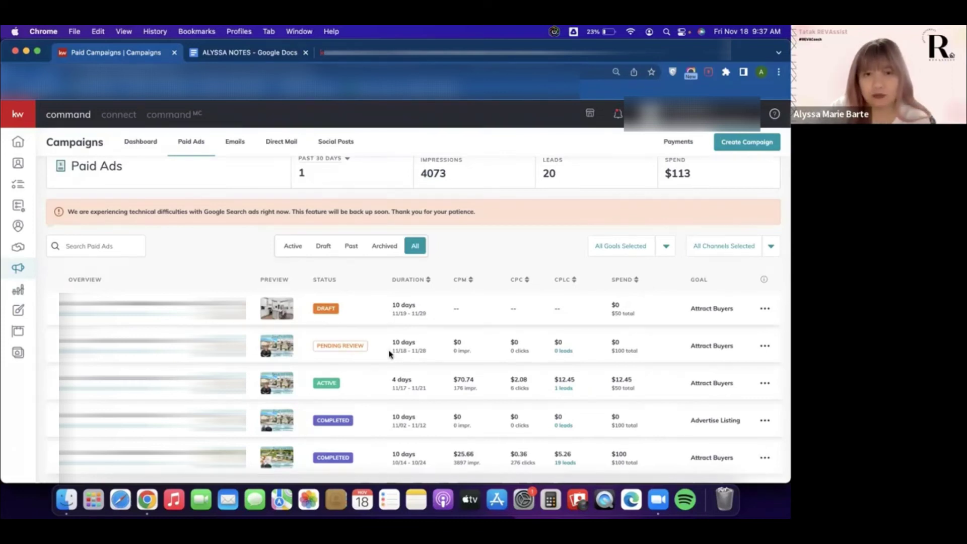
scroll(389, 354, down, 1)
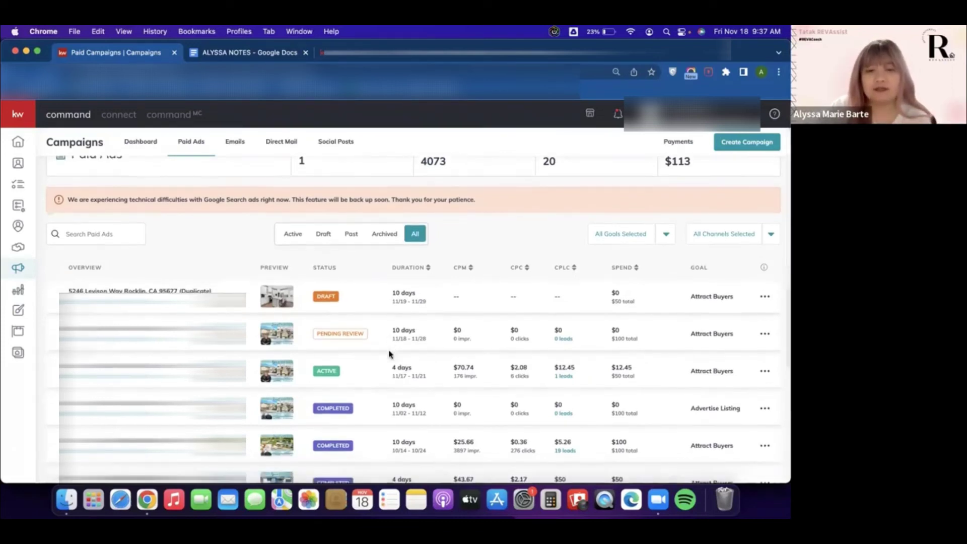
scroll(390, 354, up, 3)
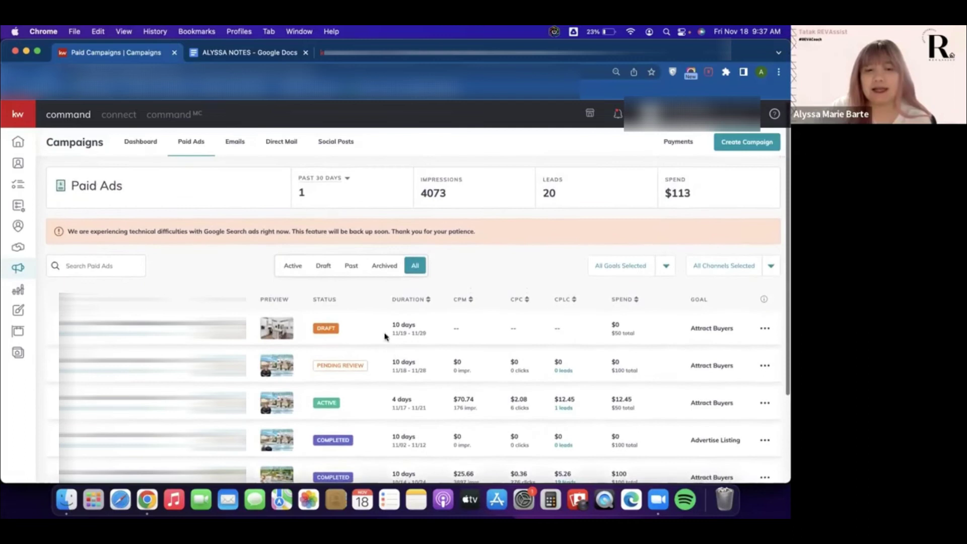
Examine the paid campaigns' cost, lead and spend figures, and check which actions are available for the active campaign
scroll(475, 334, down, 2)
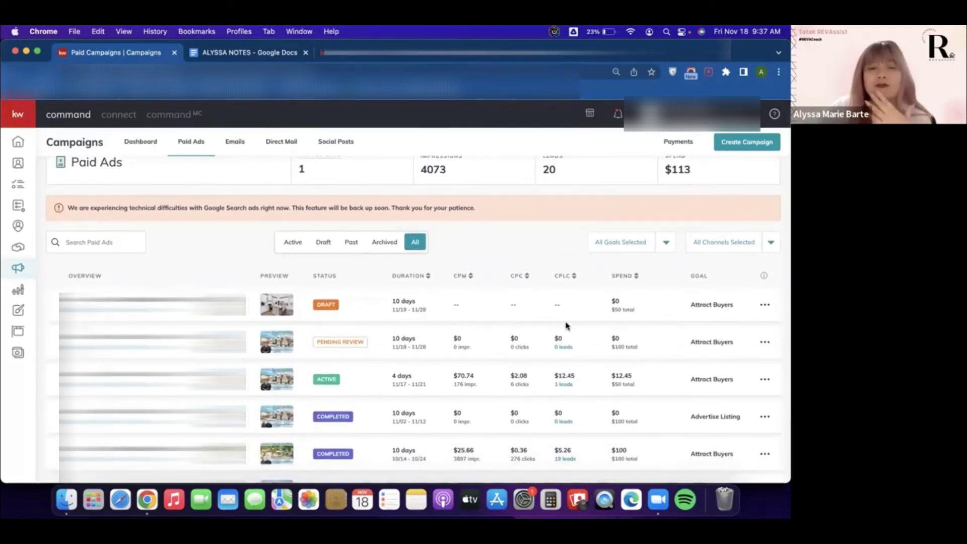
scroll(568, 326, down, 2)
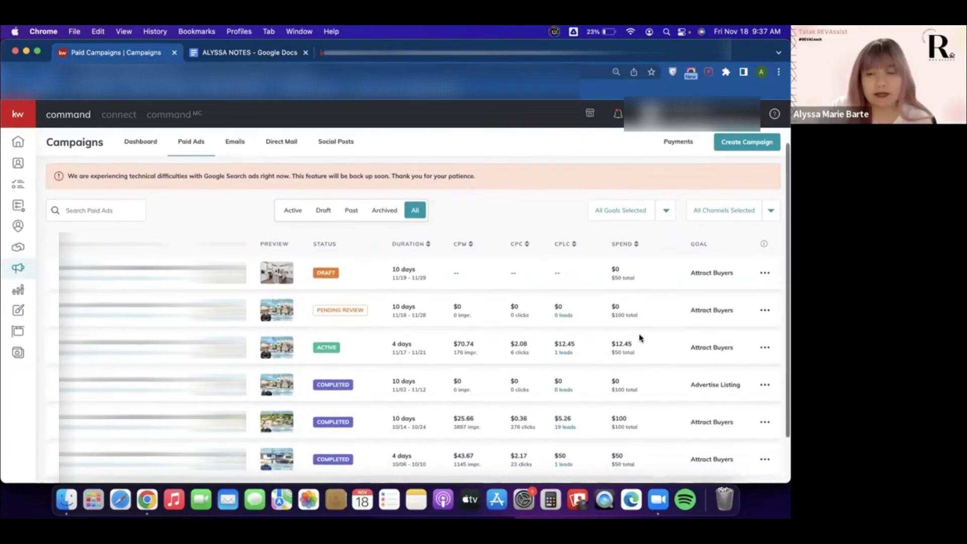
scroll(641, 337, down, 1)
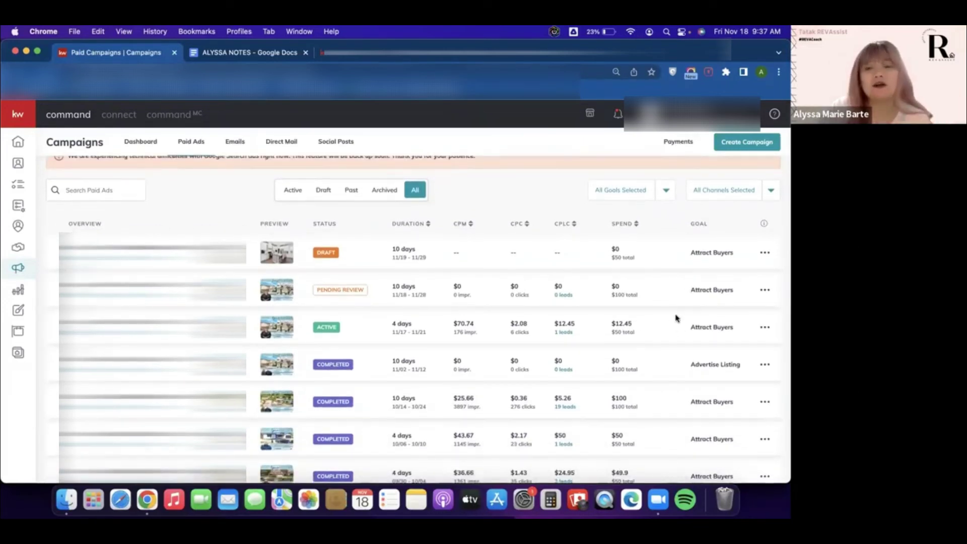
scroll(676, 324, down, 1)
click(765, 313)
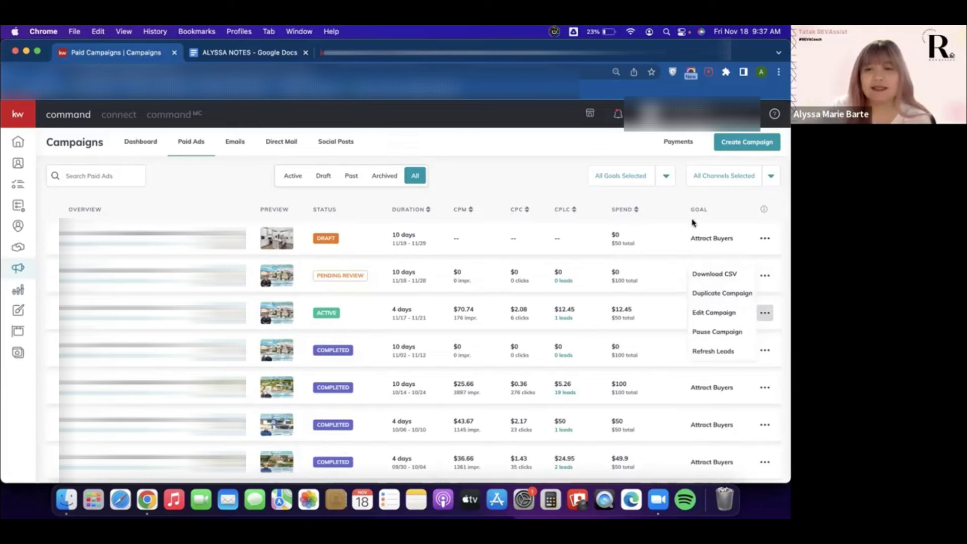
click(663, 200)
scroll(489, 278, up, 3)
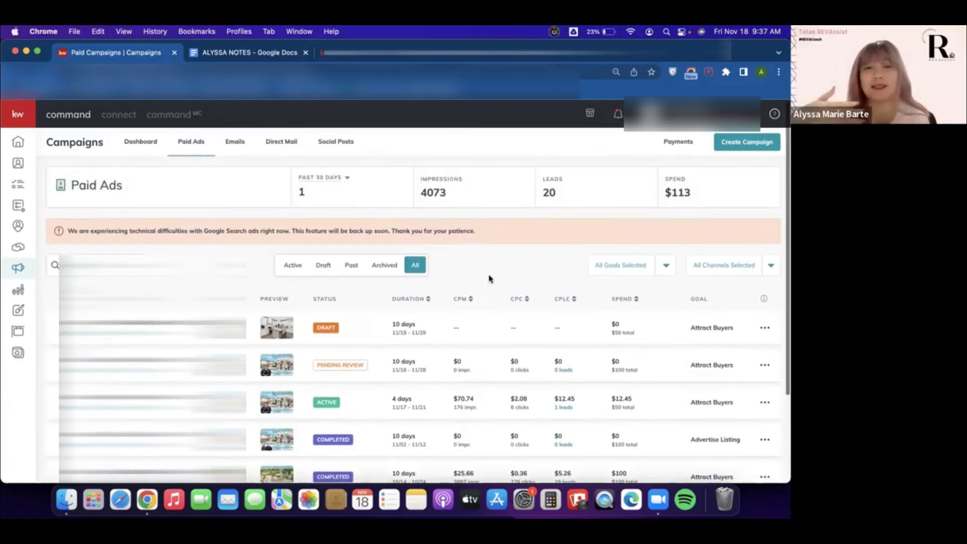
scroll(489, 279, up, 1)
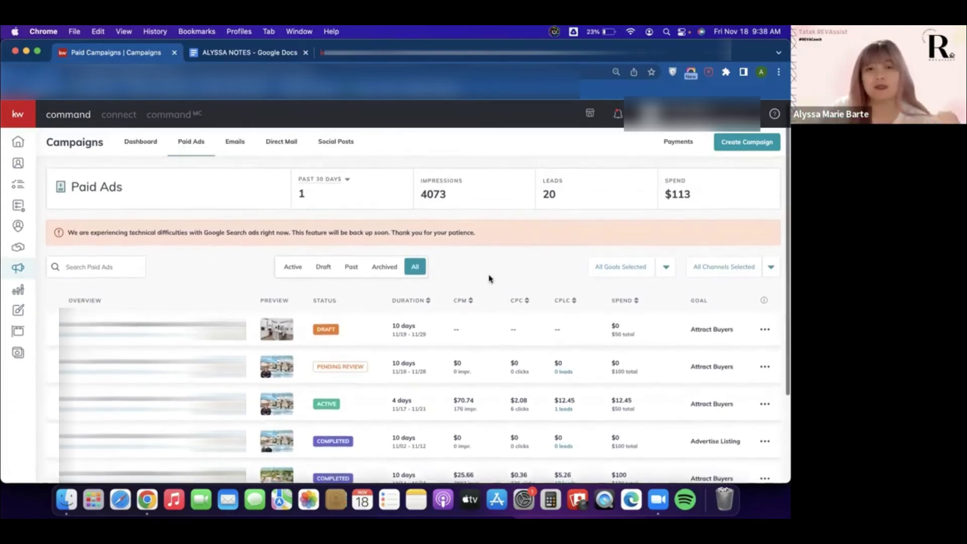